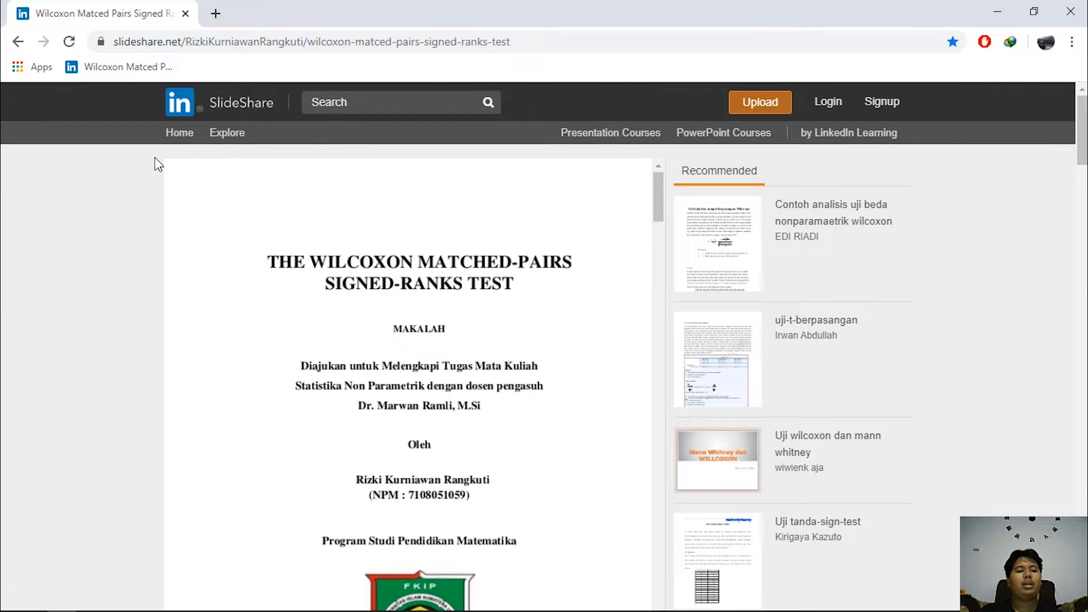
Read through the Wilcoxon paper to the research data table of student scores before and after character education.
{"action": "scroll", "coordinate": [340, 216], "scroll_direction": "down", "scroll_amount": 1}
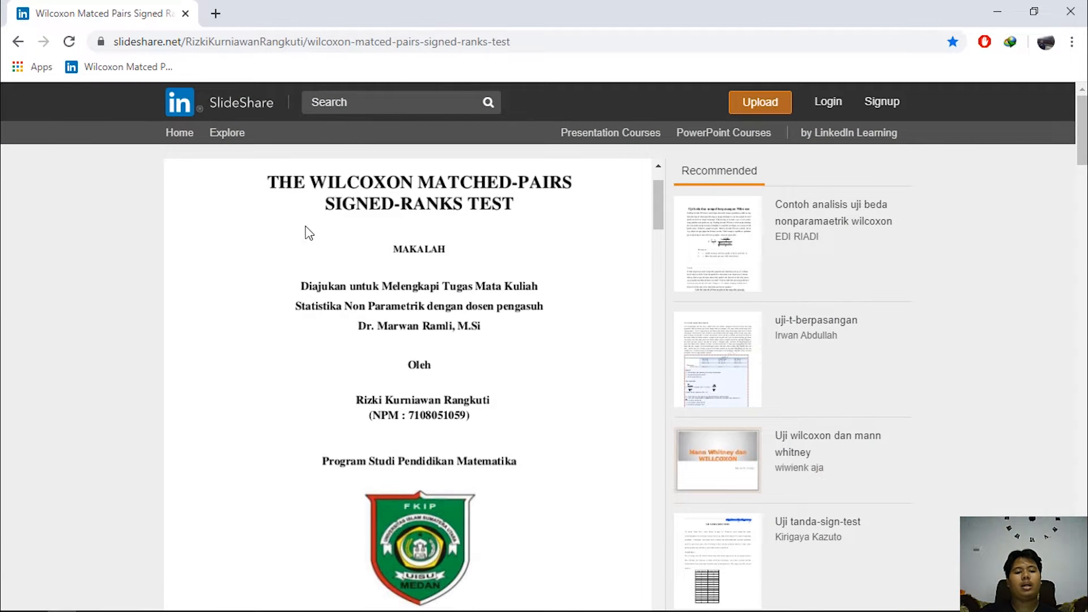
{"action": "scroll", "coordinate": [505, 335], "scroll_direction": "down", "scroll_amount": 3}
{"action": "scroll", "coordinate": [506, 336], "scroll_direction": "up", "scroll_amount": 1}
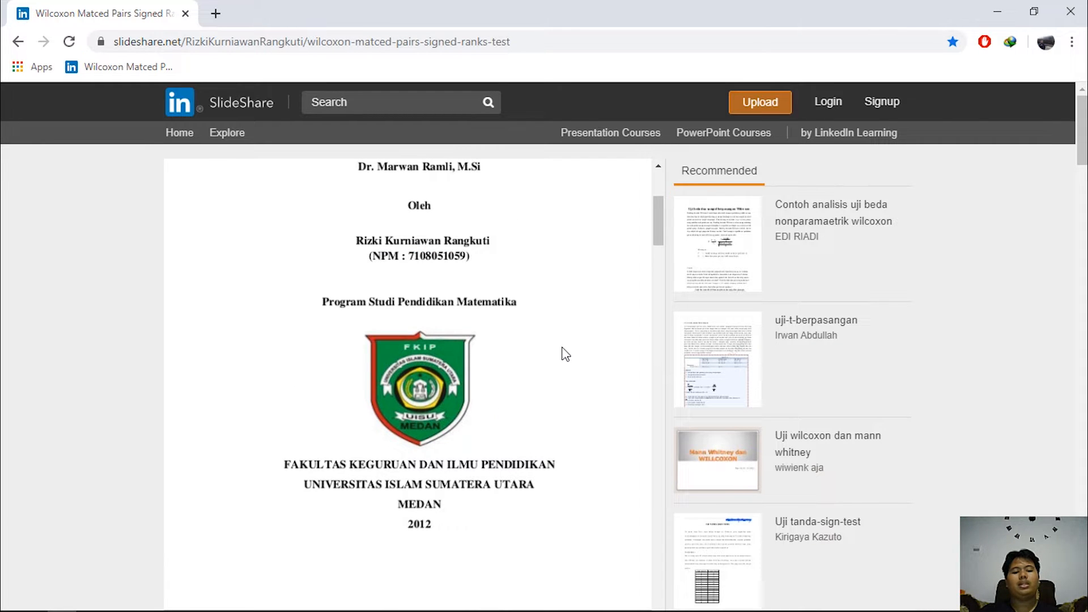
{"action": "scroll", "coordinate": [568, 352], "scroll_direction": "down", "scroll_amount": 10}
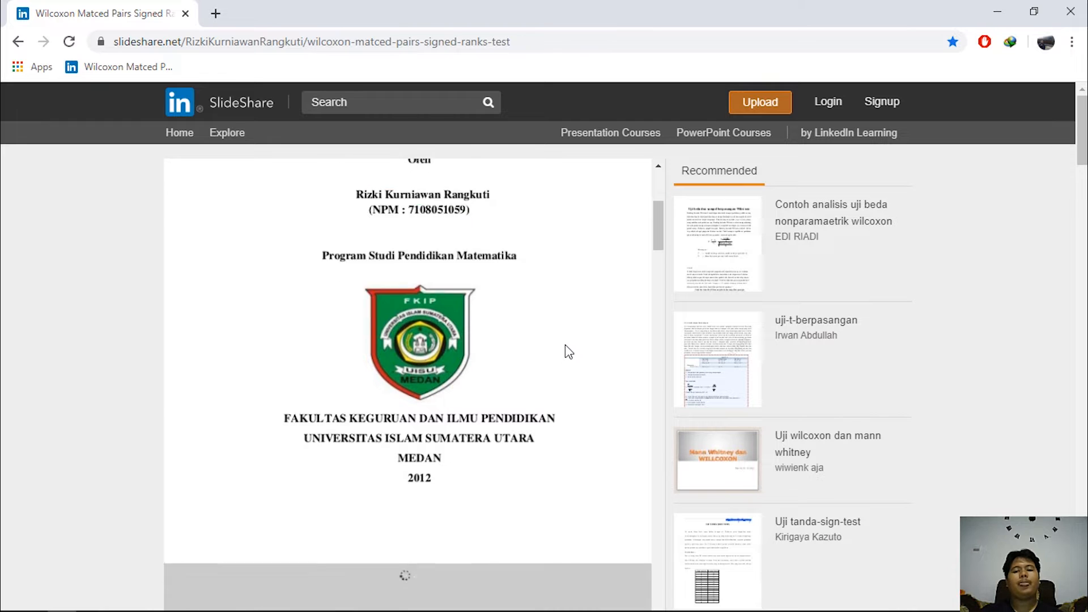
{"action": "scroll", "coordinate": [565, 345], "scroll_direction": "down", "scroll_amount": 15}
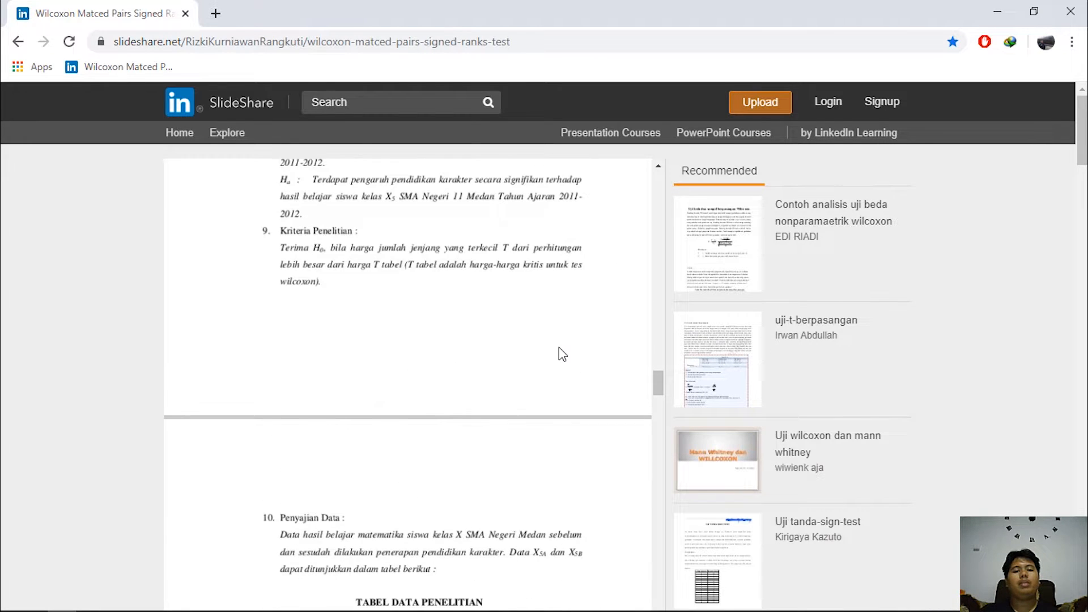
{"action": "scroll", "coordinate": [562, 354], "scroll_direction": "down", "scroll_amount": 4}
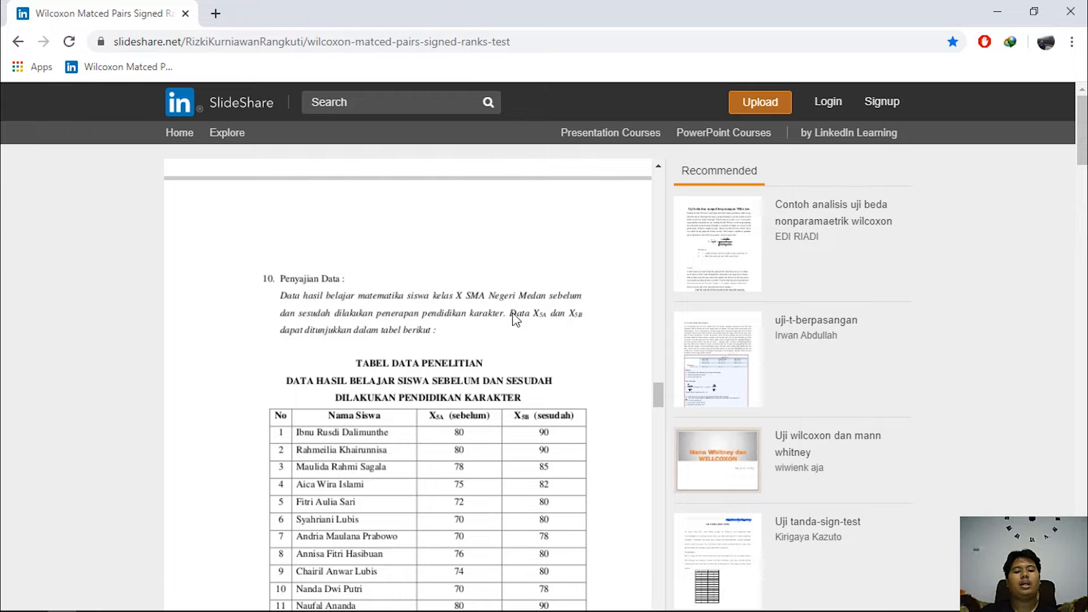
{"action": "scroll", "coordinate": [513, 317], "scroll_direction": "down", "scroll_amount": 5}
{"action": "scroll", "coordinate": [513, 317], "scroll_direction": "up", "scroll_amount": 3}
{"action": "scroll", "coordinate": [404, 297], "scroll_direction": "down", "scroll_amount": 2}
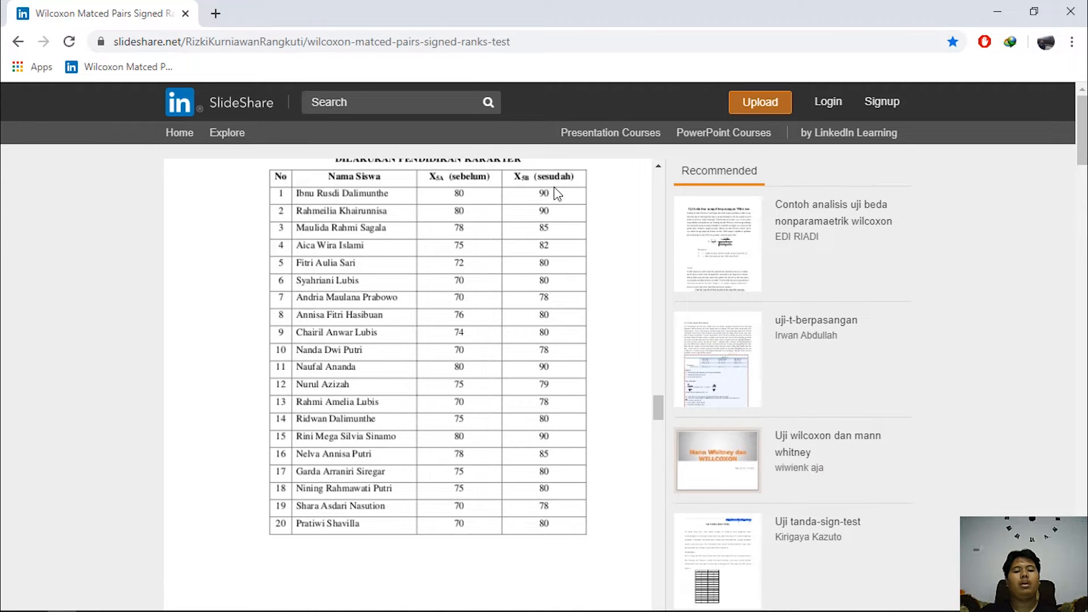
Switch to the uas workbook in Excel and show the UJI KS DATA X sheet.
{"action": "mouse_move", "coordinate": [443, 604]}
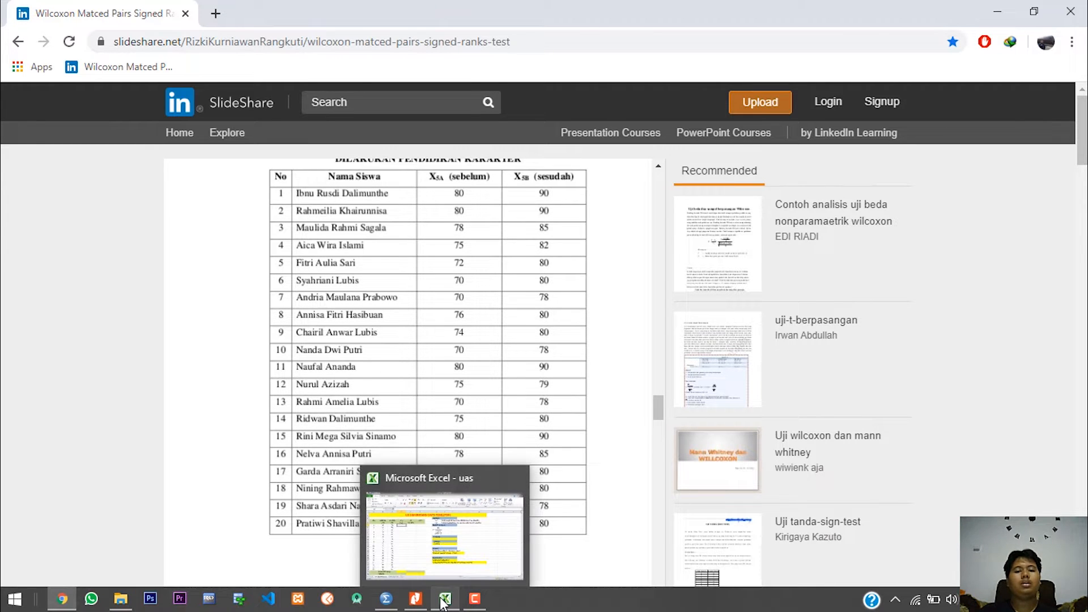
{"action": "left_click", "coordinate": [443, 600]}
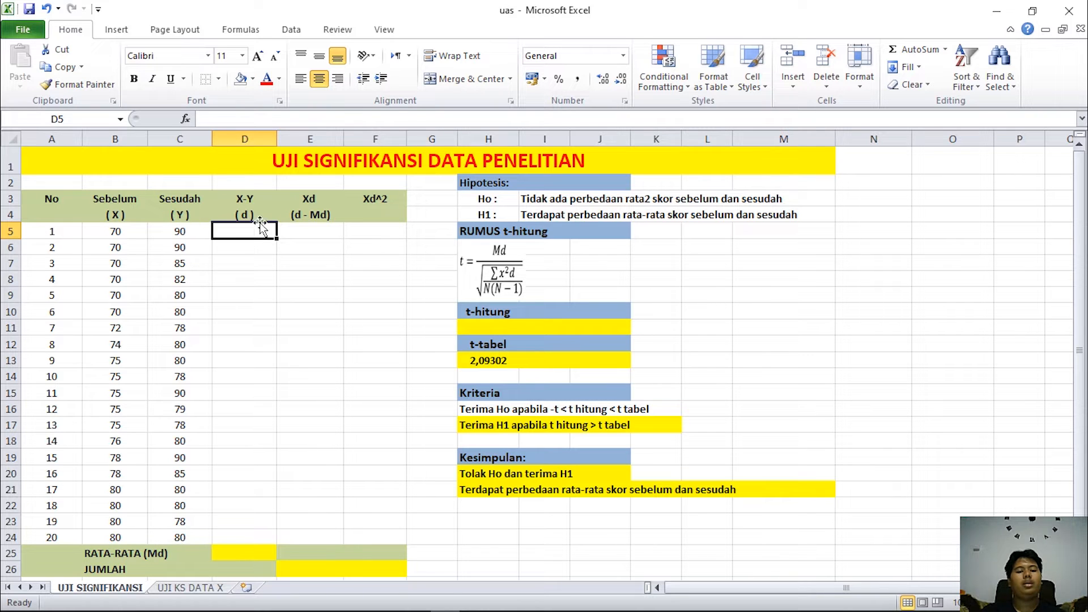
{"action": "left_click", "coordinate": [193, 590]}
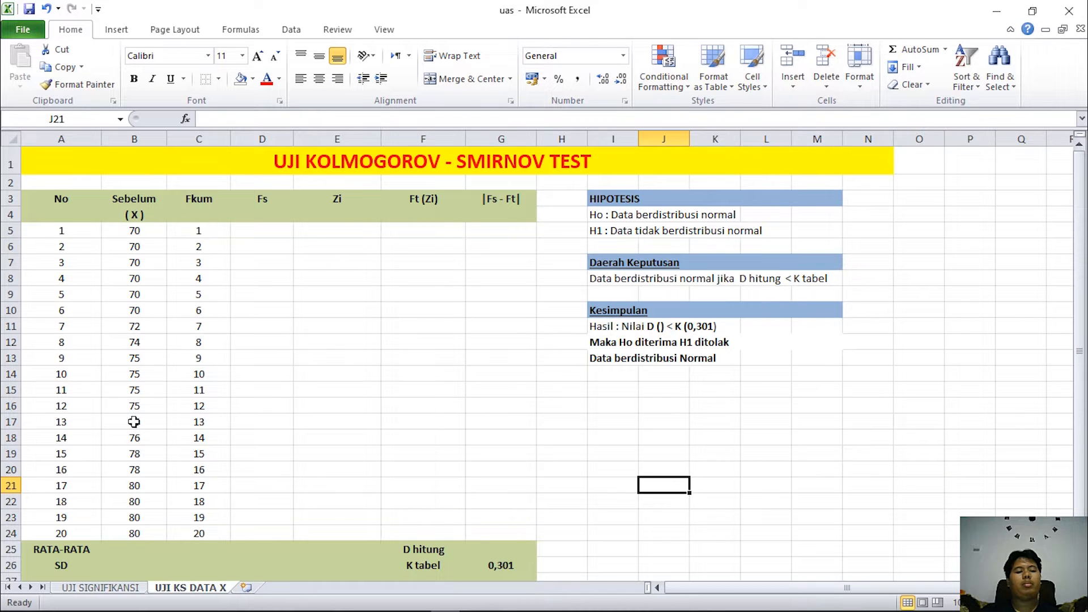
{"action": "left_click", "coordinate": [262, 230]}
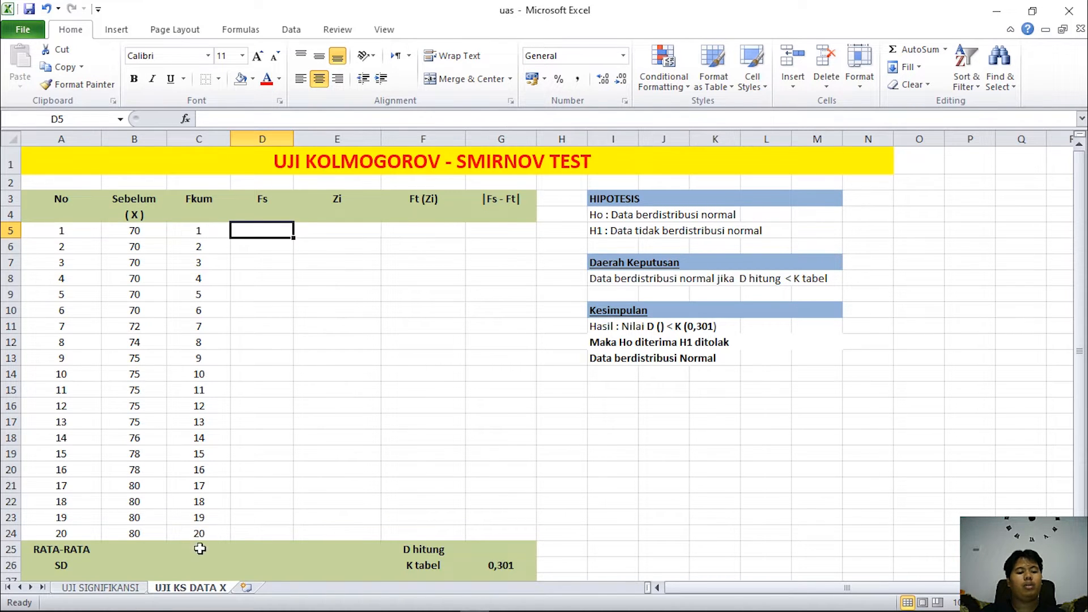
{"action": "left_click", "coordinate": [337, 453]}
Calculate the RATA-RATA of the Sebelum scores in B25 with AVERAGE over B5:B24.
{"action": "left_click", "coordinate": [138, 549]}
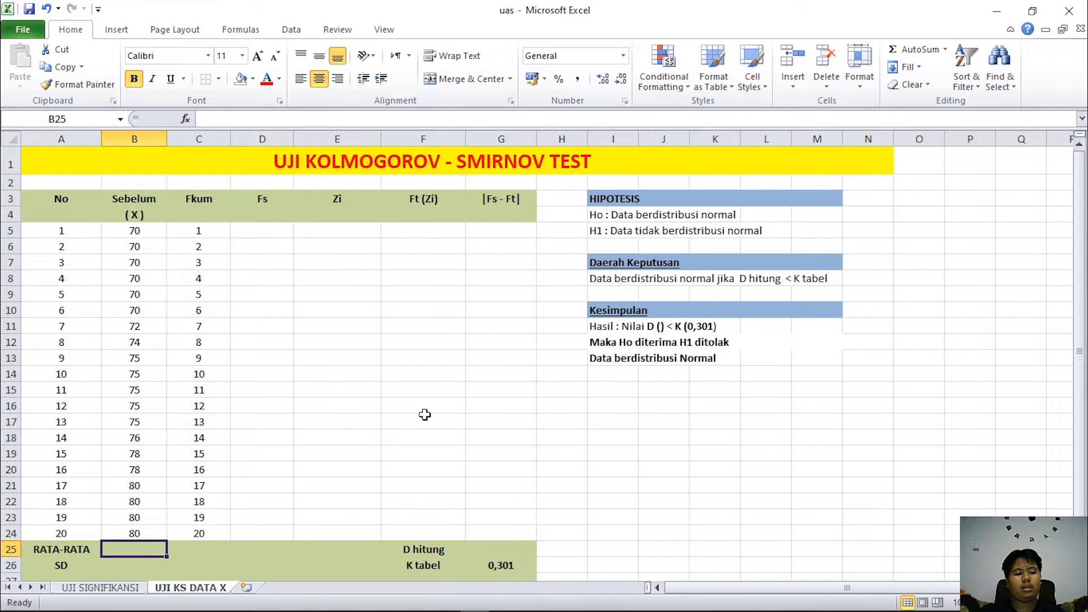
{"action": "type", "text": "=ave"}
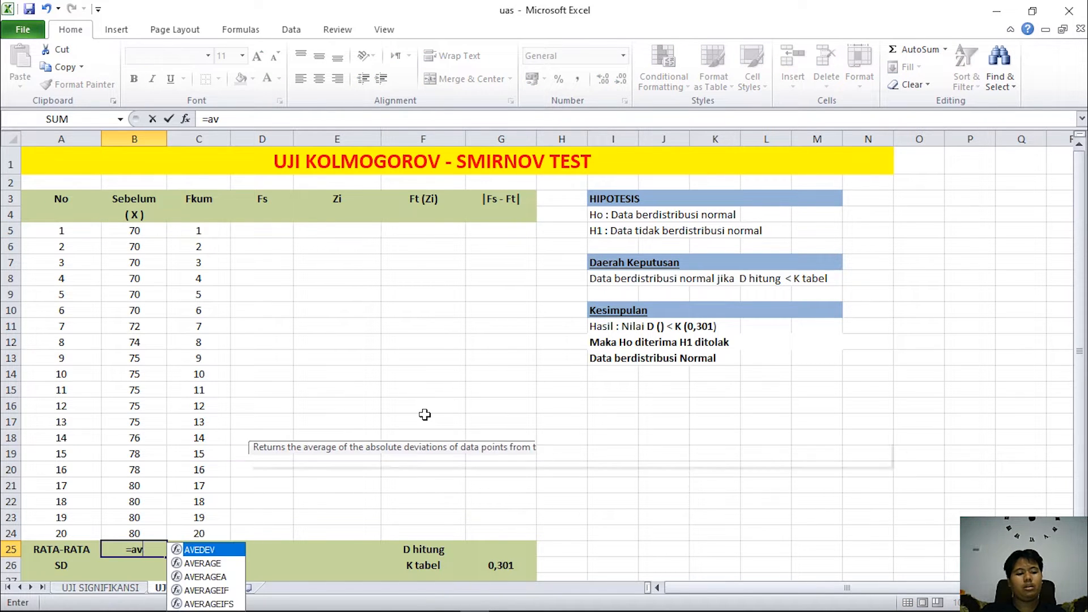
{"action": "double_click", "coordinate": [207, 563]}
{"action": "mouse_move", "coordinate": [129, 227]}
{"action": "left_click_drag", "start_coordinate": [129, 227], "coordinate": [140, 526]}
{"action": "type", "text": ")"}
{"action": "key", "text": "Return"}
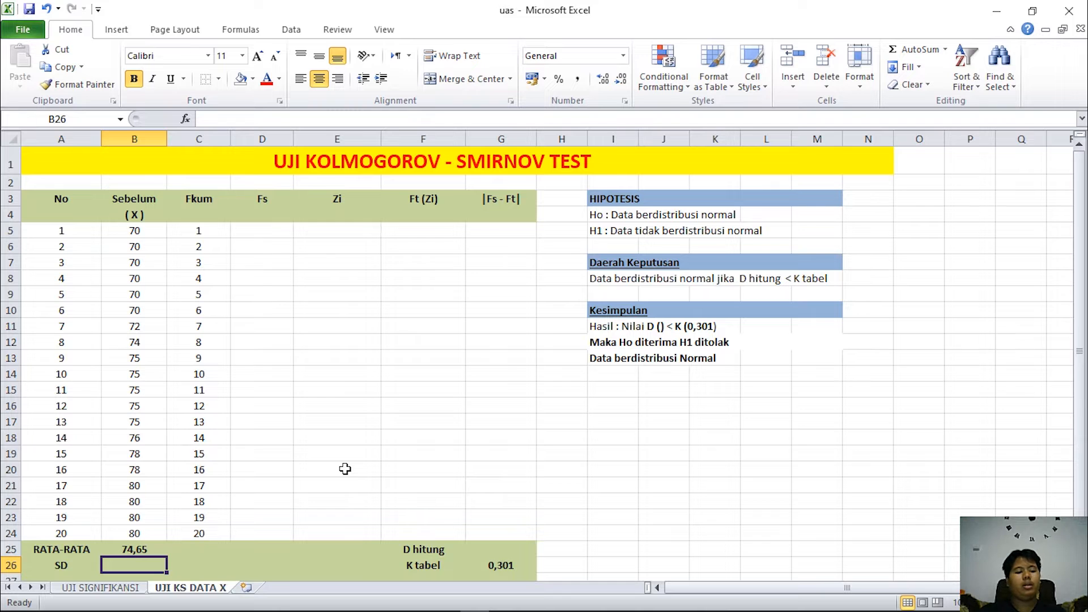
Calculate the SD of the Sebelum scores in B26 with =STDEV(B5:B24).
{"action": "type", "text": "=stde"}
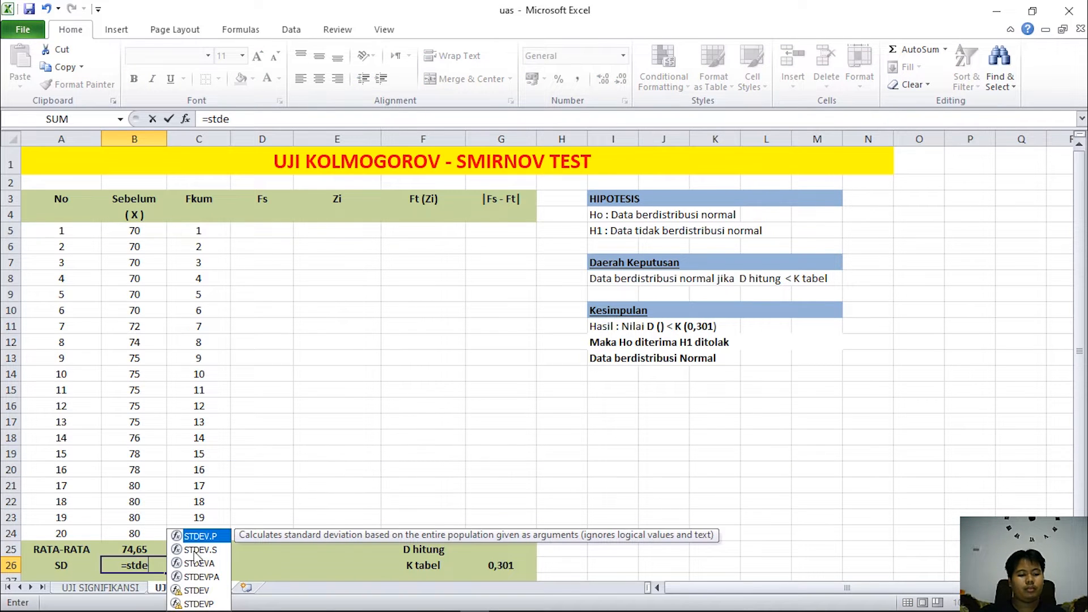
{"action": "double_click", "coordinate": [204, 591]}
{"action": "left_click_drag", "start_coordinate": [146, 234], "coordinate": [137, 528]}
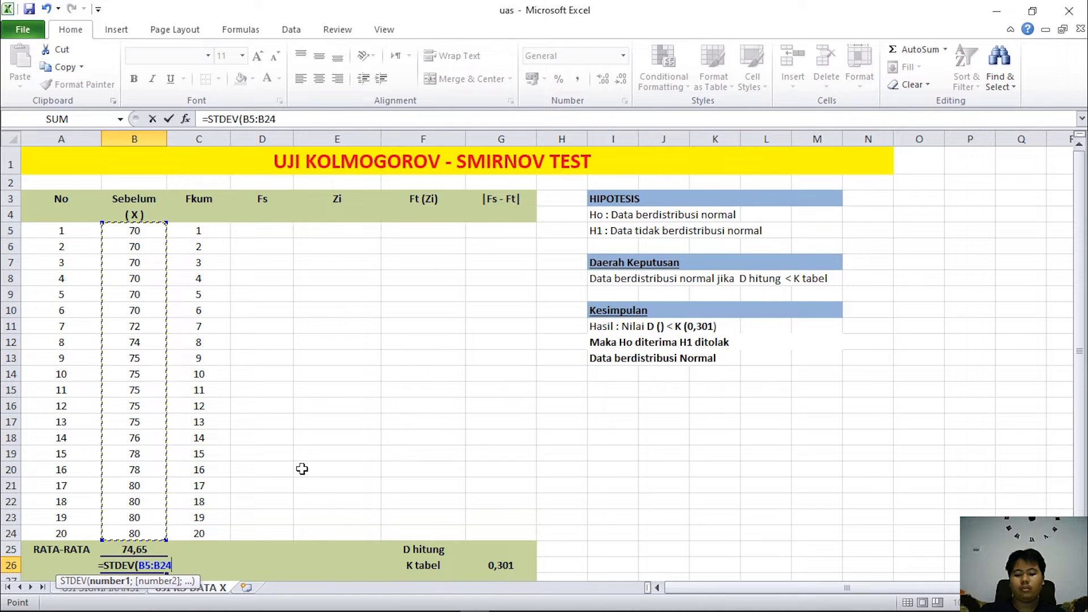
{"action": "type", "text": ")"}
{"action": "key", "text": "Return"}
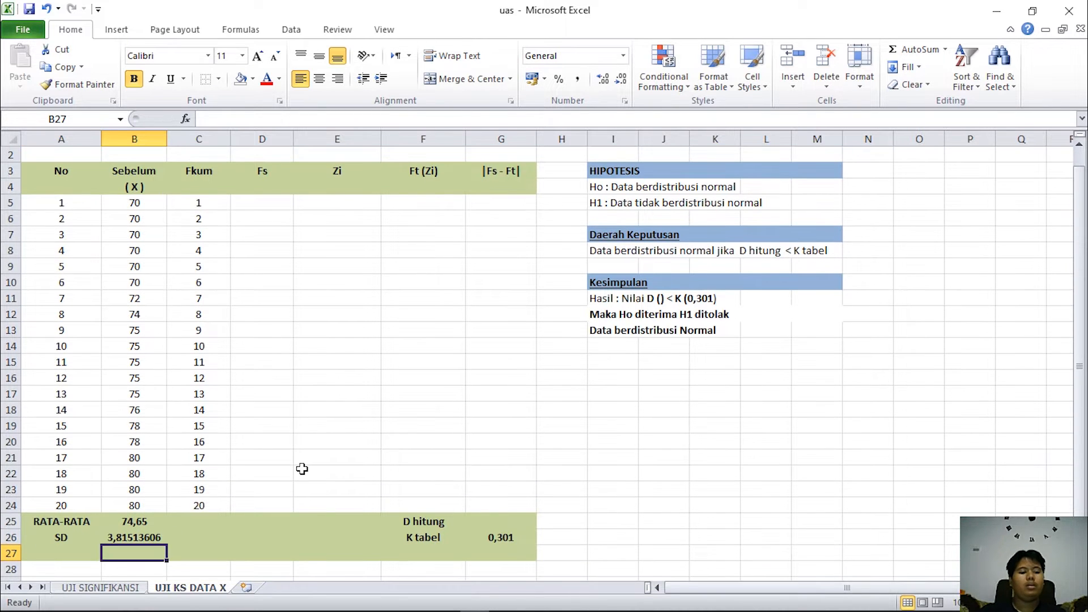
Calculate Fs in D5 with =C5/$C$24 and fill the formula down to D24.
{"action": "left_click", "coordinate": [278, 208]}
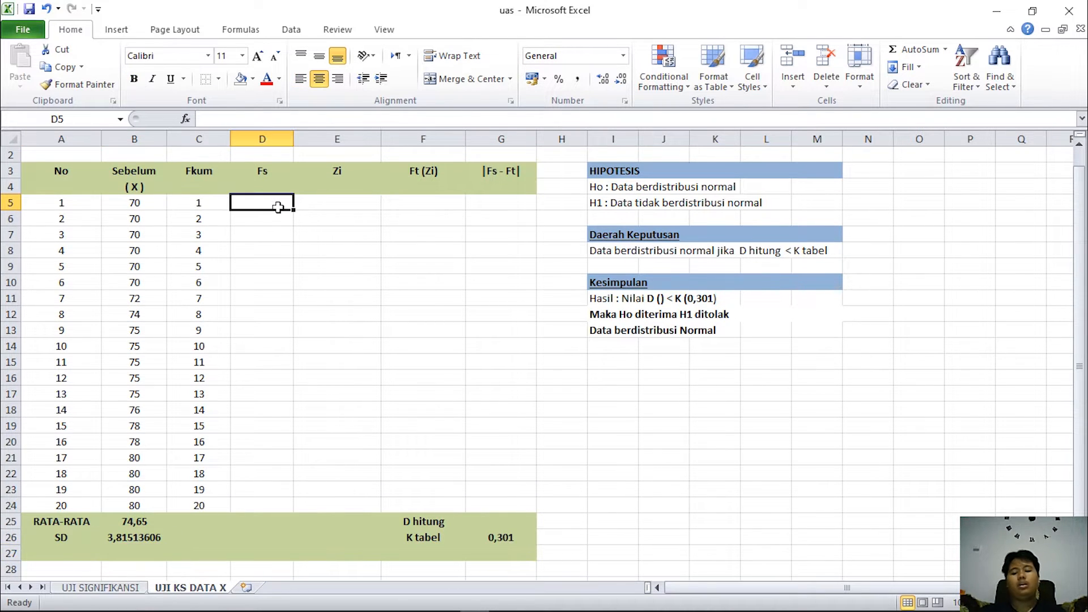
{"action": "type", "text": "="}
{"action": "left_click", "coordinate": [218, 205]}
{"action": "type", "text": "/"}
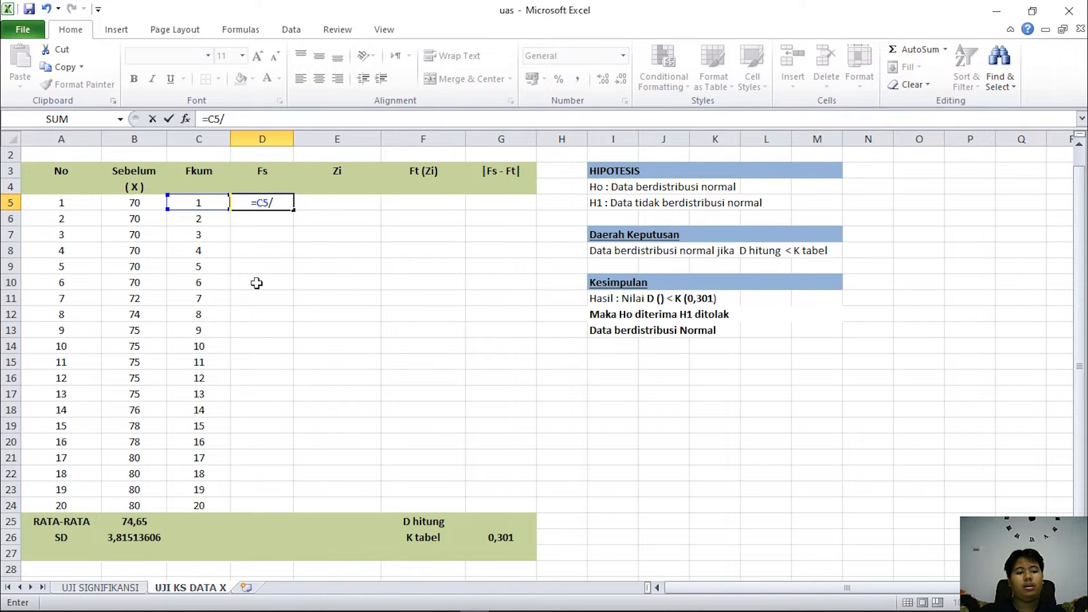
{"action": "left_click", "coordinate": [203, 505]}
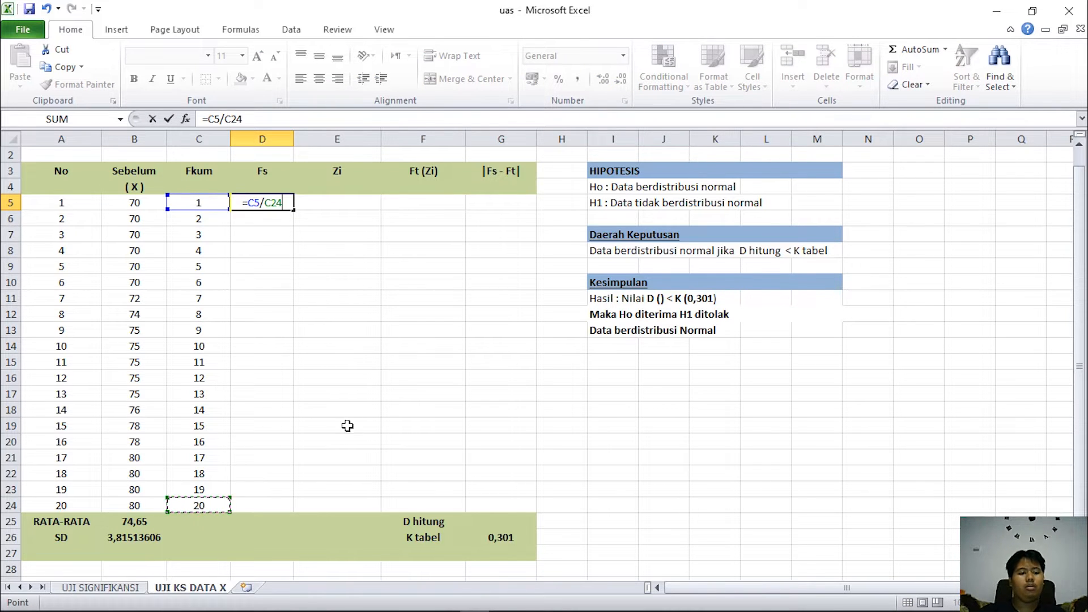
{"action": "key", "text": "F4"}
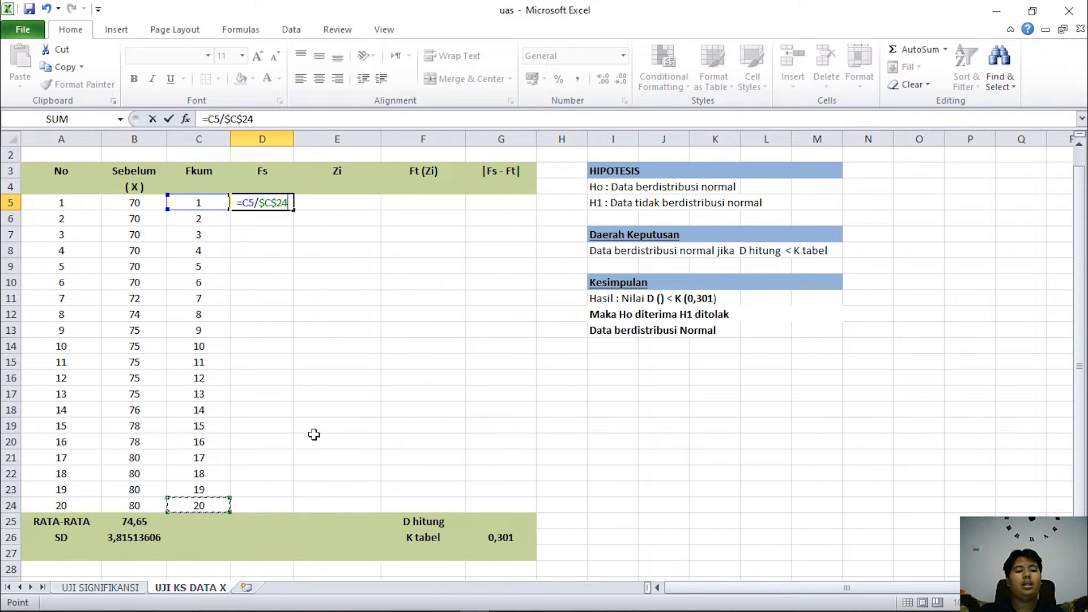
{"action": "key", "text": "Return"}
{"action": "left_click", "coordinate": [278, 204]}
{"action": "left_click_drag", "start_coordinate": [293, 209], "coordinate": [290, 506]}
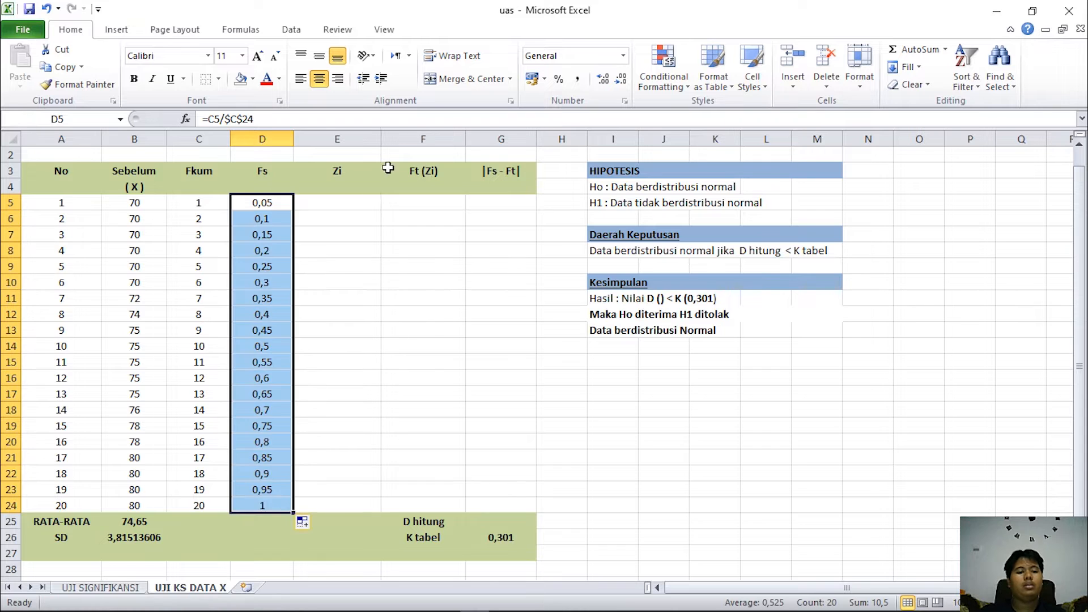
Calculate Zi in E5 with =(B5-$B$25)/$B$26 and fill the formula down to E24.
{"action": "left_click", "coordinate": [350, 202]}
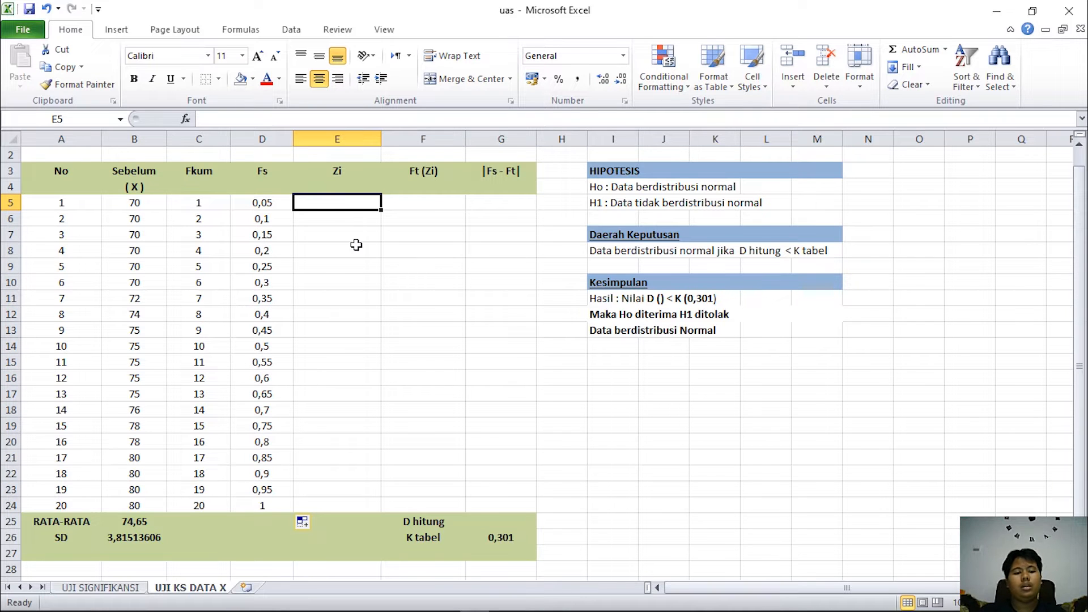
{"action": "type", "text": "=("}
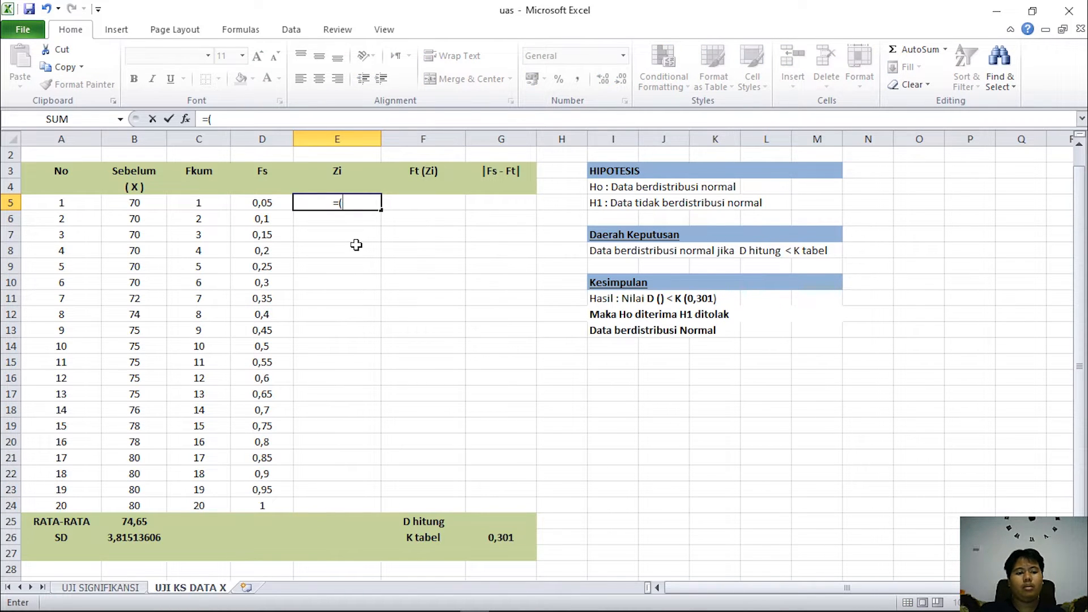
{"action": "left_click", "coordinate": [144, 201]}
{"action": "type", "text": "-"}
{"action": "left_click", "coordinate": [136, 521]}
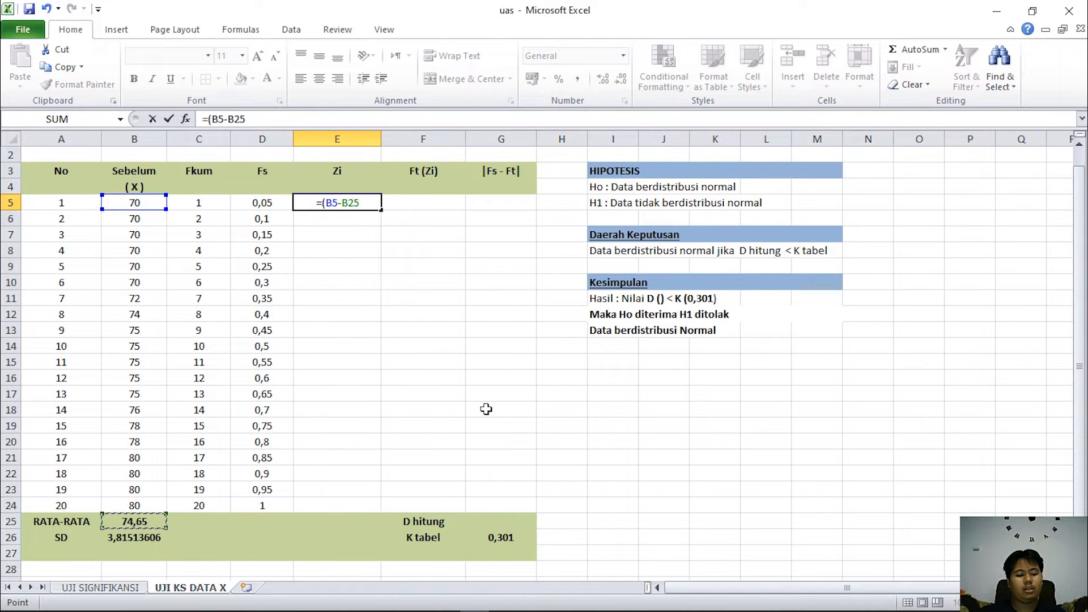
{"action": "key", "text": "F4"}
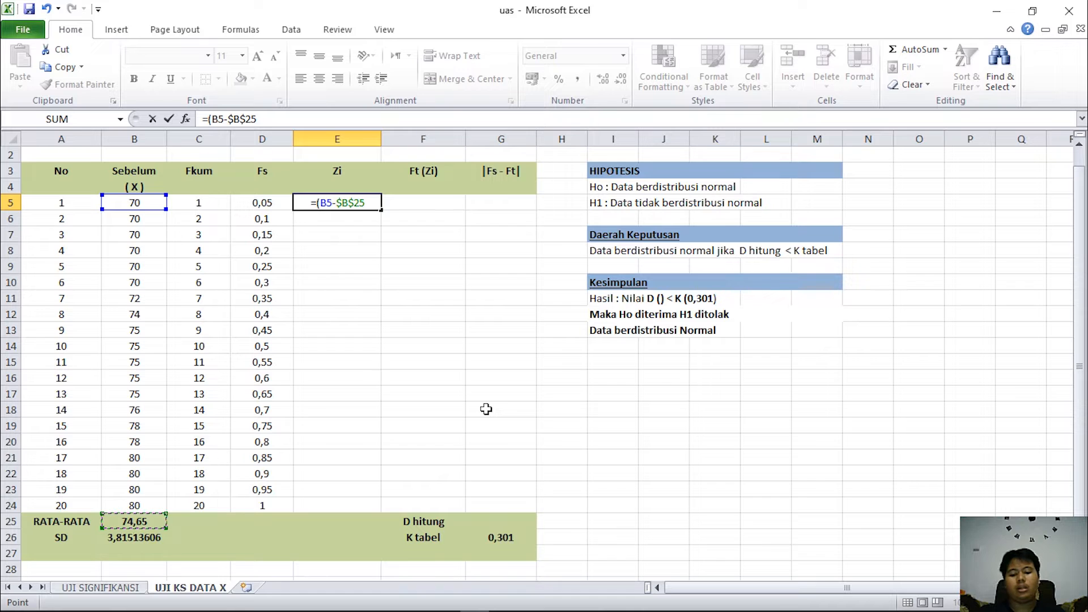
{"action": "type", "text": ")/"}
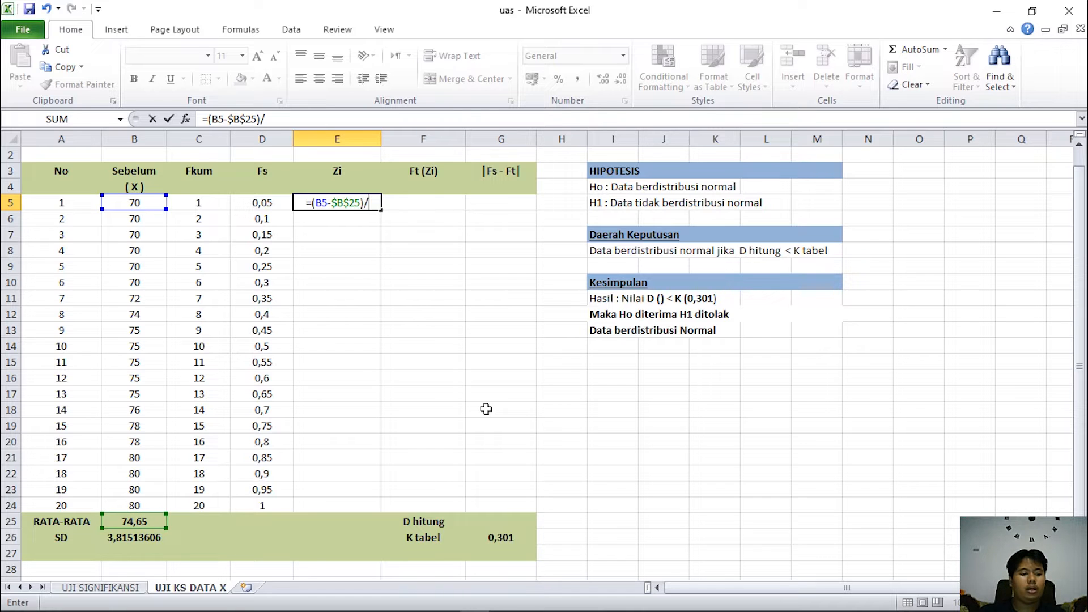
{"action": "left_click", "coordinate": [132, 538]}
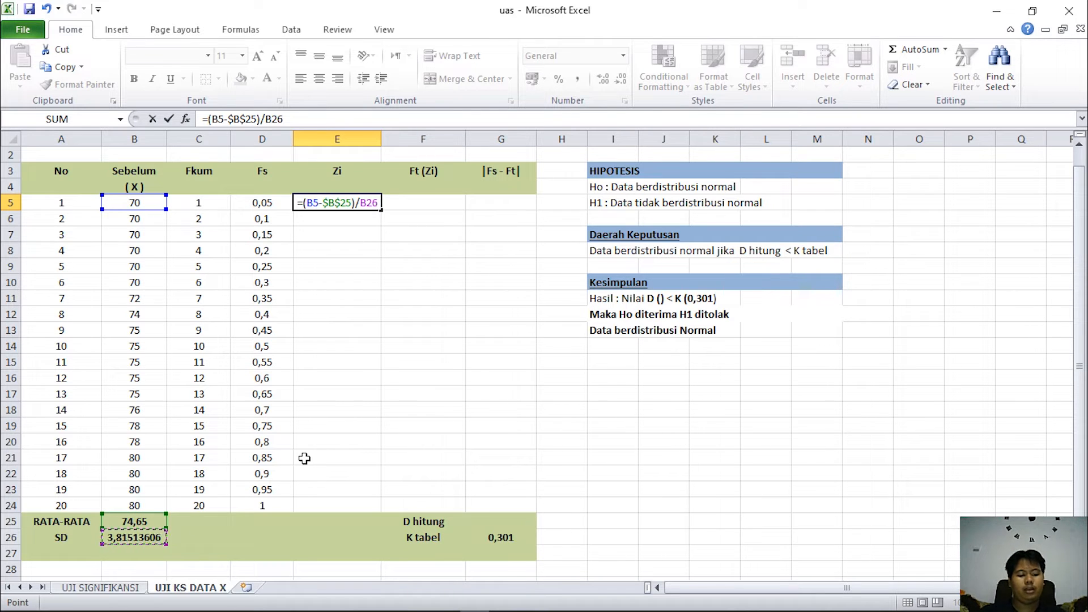
{"action": "key", "text": "F4"}
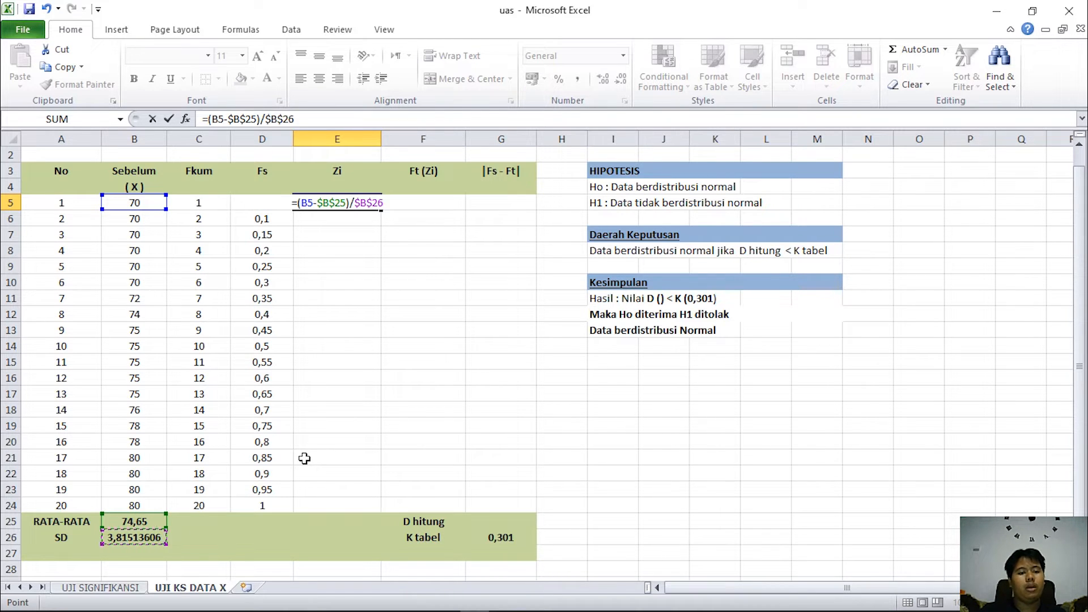
{"action": "key", "text": "Return"}
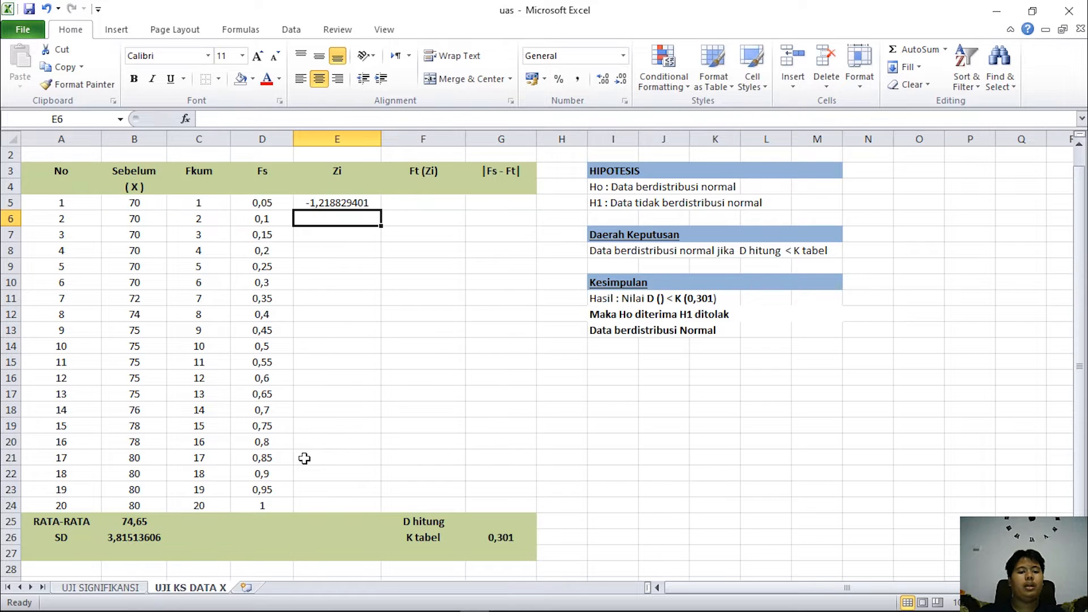
{"action": "left_click", "coordinate": [337, 202]}
{"action": "left_click_drag", "start_coordinate": [382, 211], "coordinate": [365, 511]}
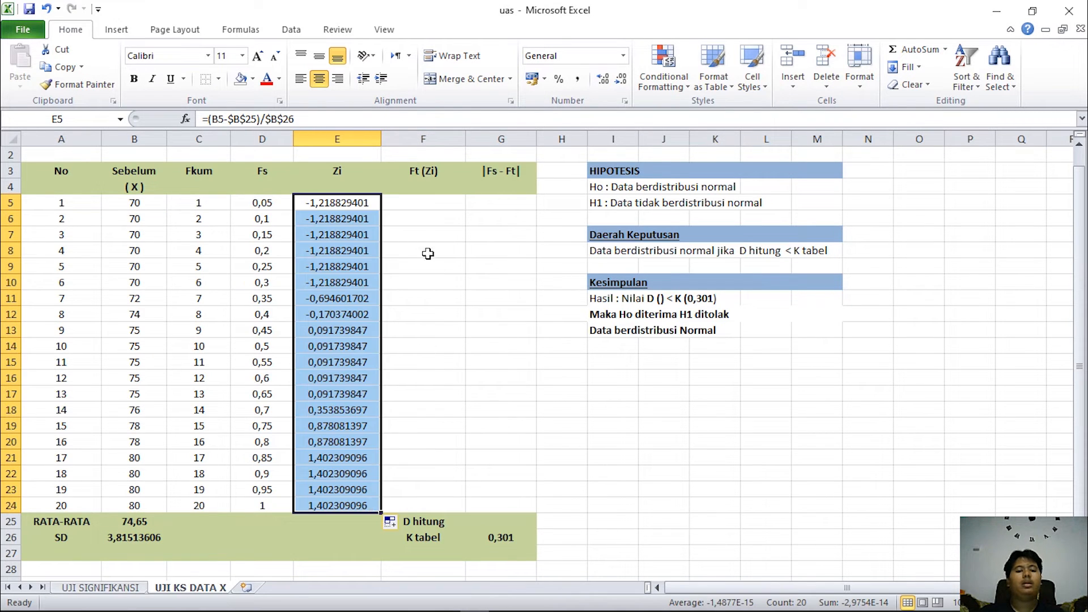
Calculate Ft (Zi) in F5 with =NORMSDIST(E5) and fill the formula down to F24.
{"action": "left_click", "coordinate": [421, 205]}
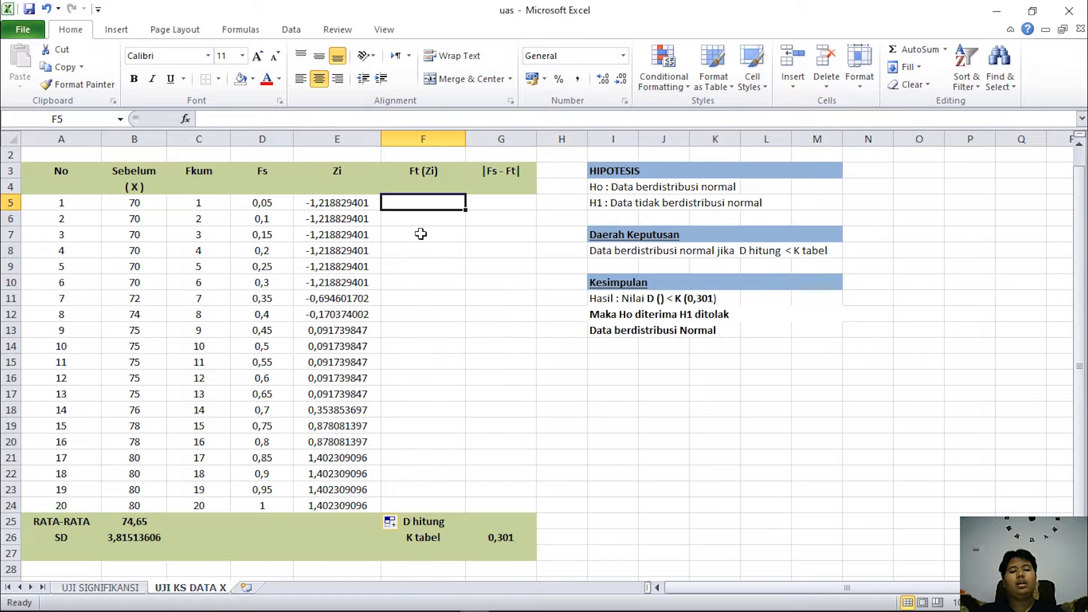
{"action": "type", "text": "=nor"}
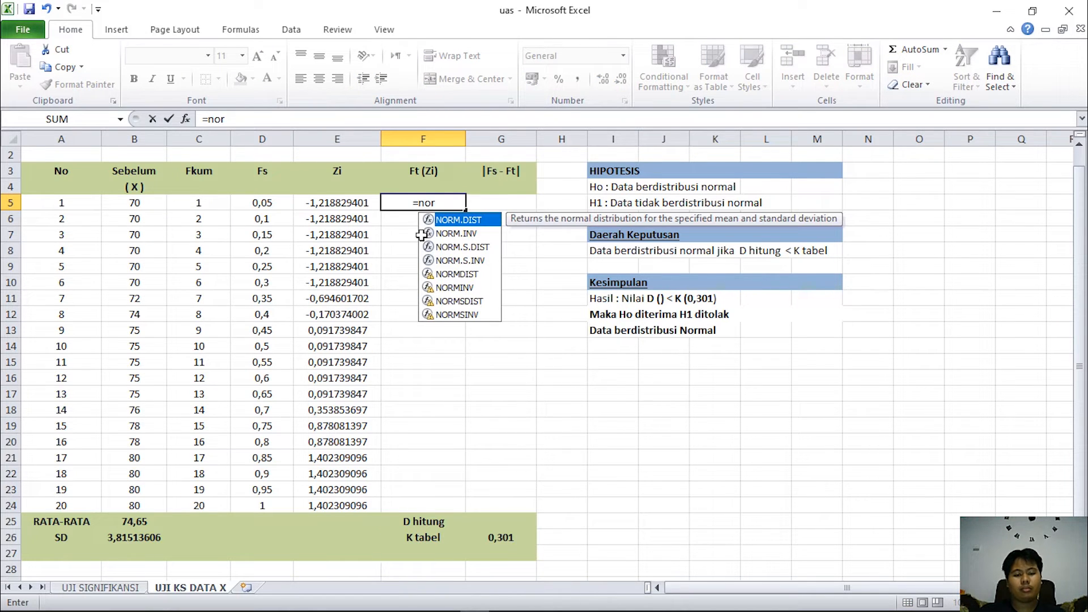
{"action": "type", "text": "ms"}
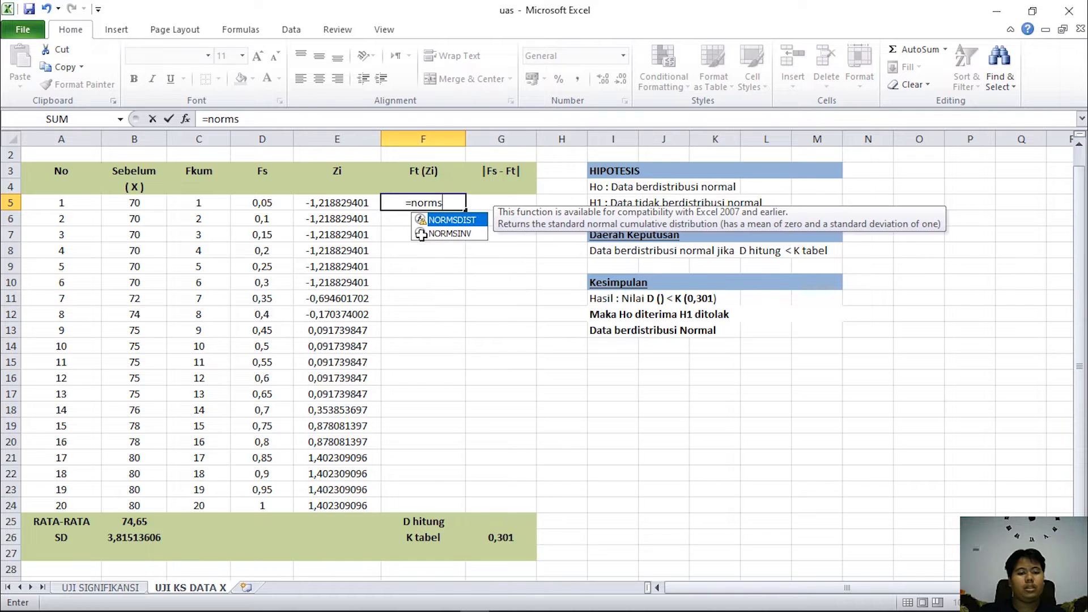
{"action": "double_click", "coordinate": [449, 219]}
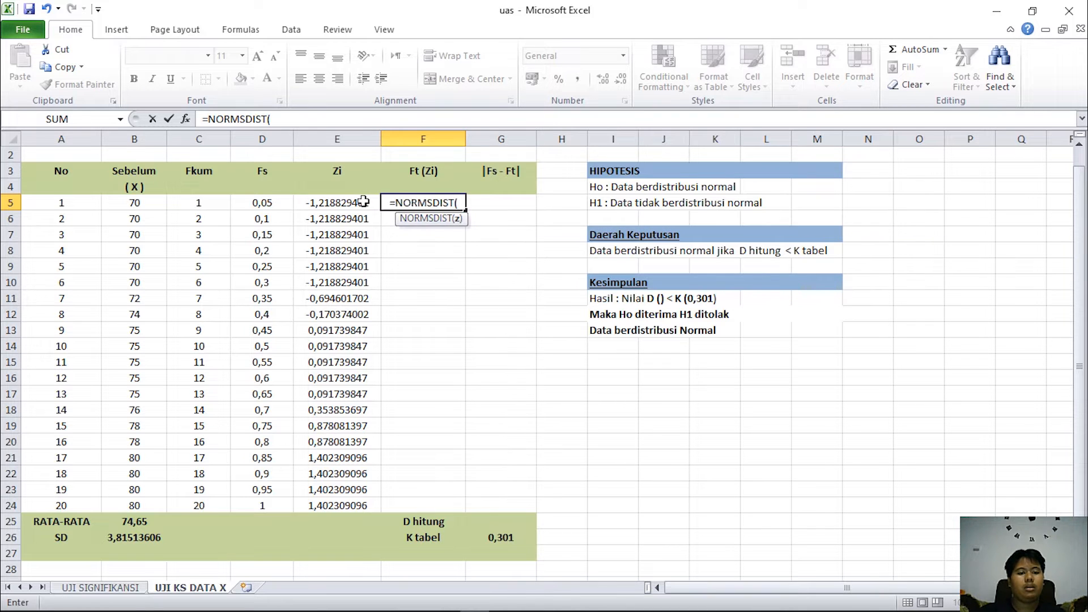
{"action": "left_click", "coordinate": [363, 201]}
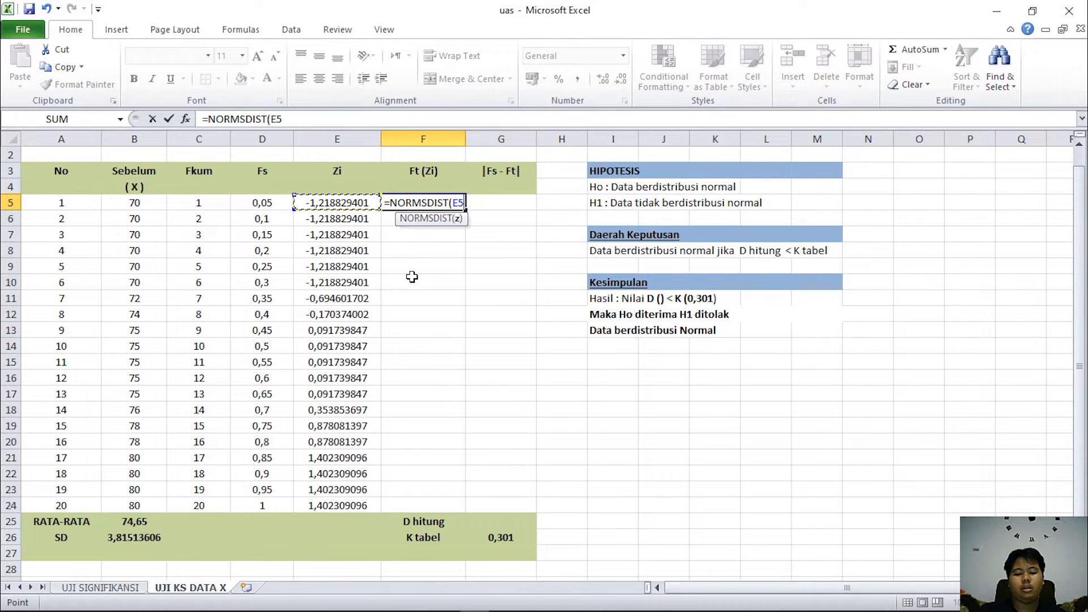
{"action": "type", "text": ")"}
{"action": "key", "text": "Return"}
{"action": "left_click", "coordinate": [422, 204]}
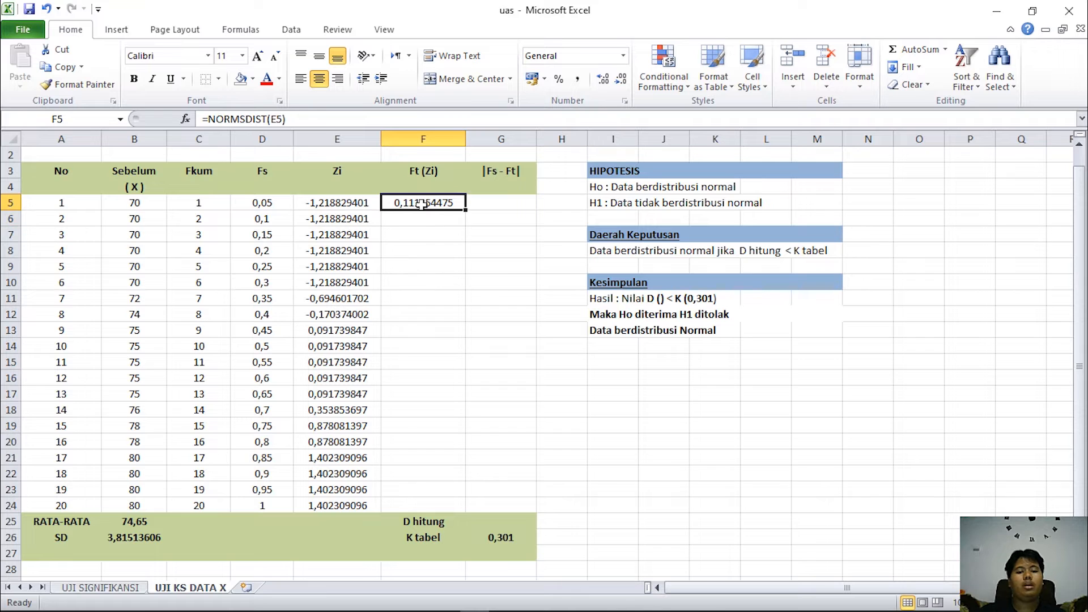
{"action": "left_click_drag", "start_coordinate": [460, 211], "coordinate": [447, 509]}
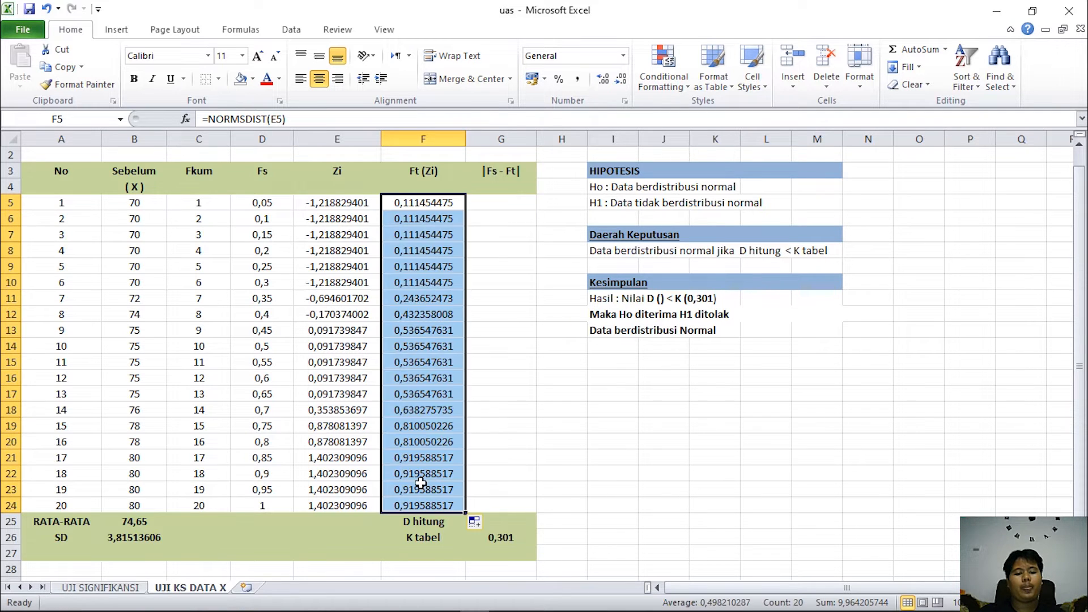
Calculate |Fs - Ft| in G5 with =ABS(D5-F5) and fill the formula down to G24.
{"action": "left_click", "coordinate": [516, 201]}
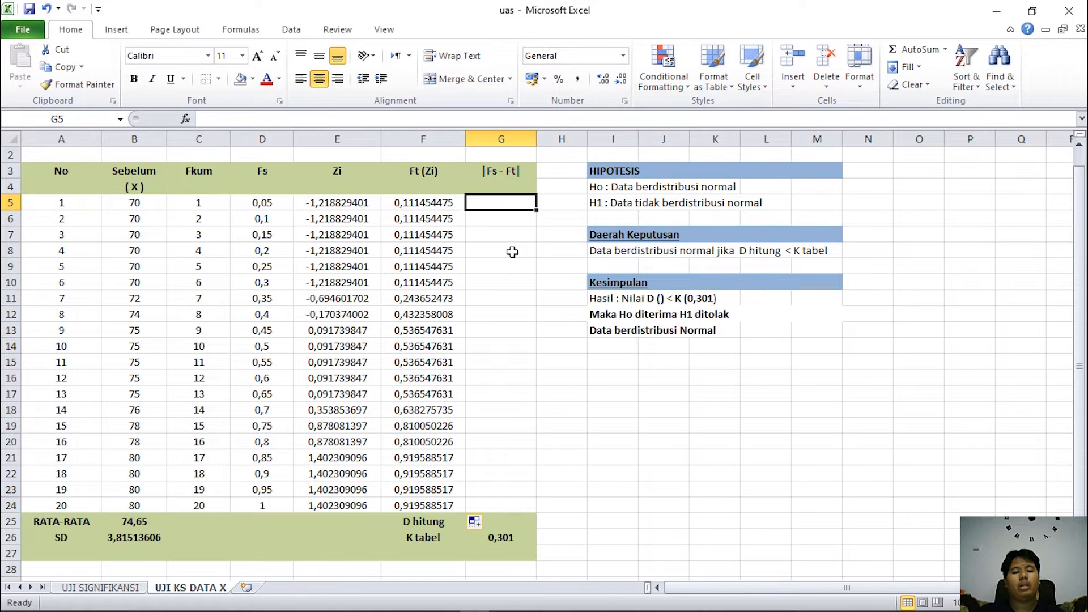
{"action": "type", "text": "=abs"}
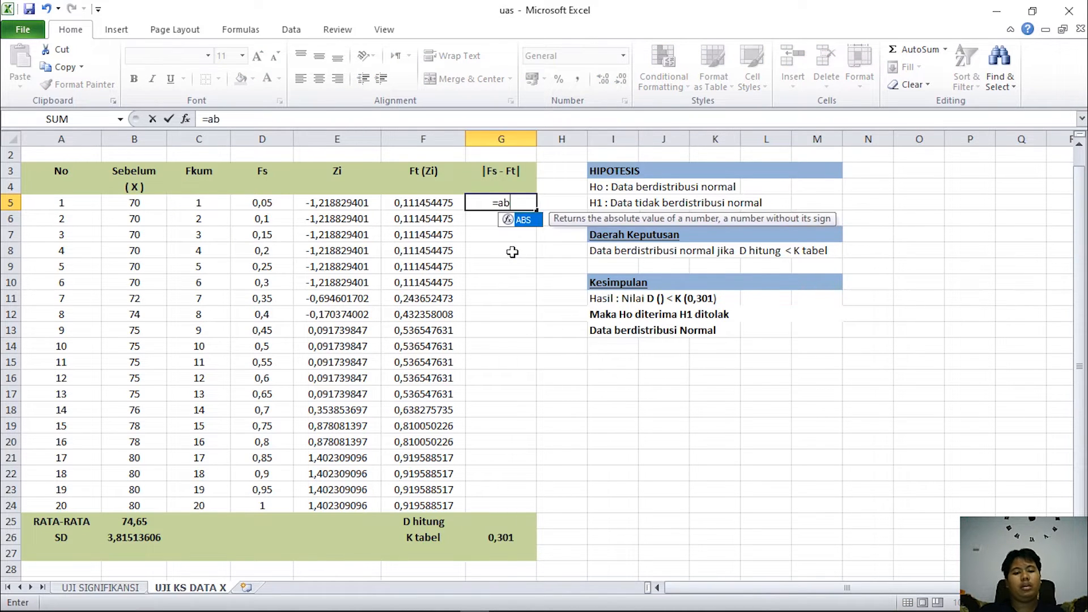
{"action": "double_click", "coordinate": [534, 221]}
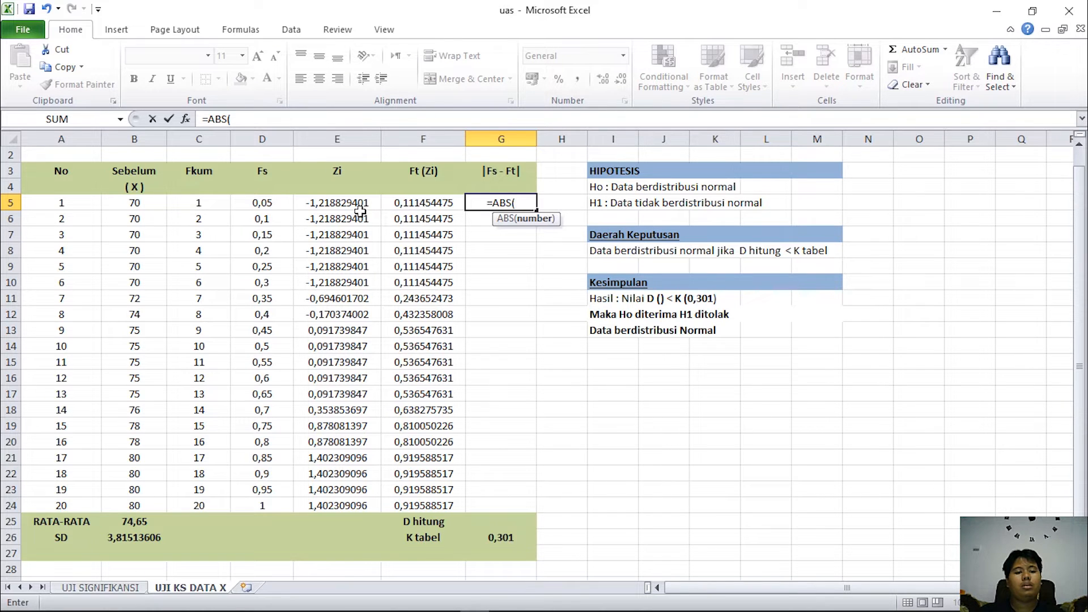
{"action": "left_click", "coordinate": [278, 203]}
{"action": "type", "text": "-"}
{"action": "left_click", "coordinate": [416, 205]}
{"action": "type", "text": ")"}
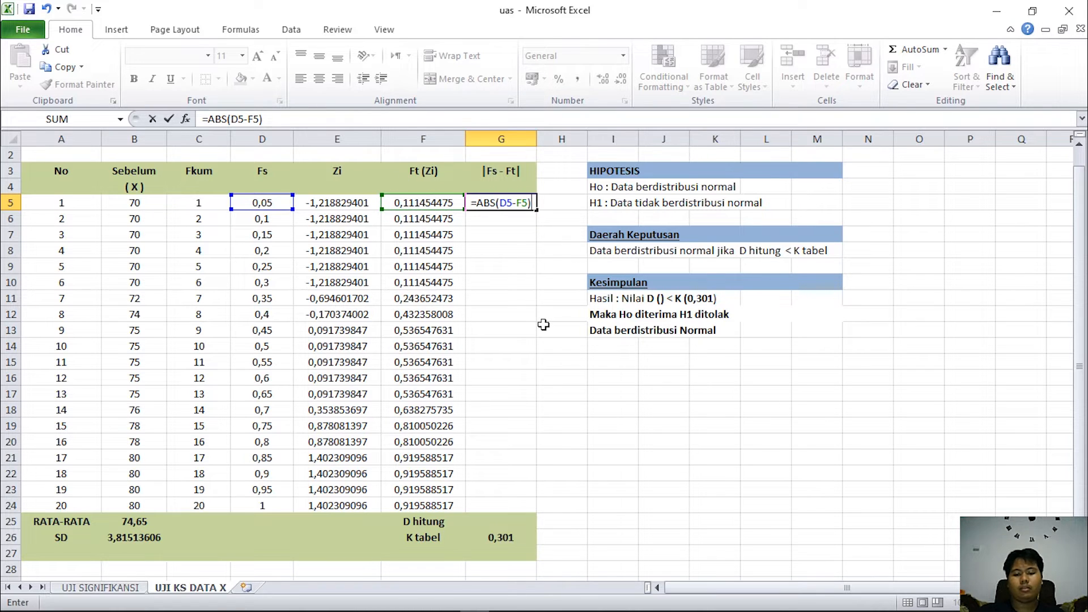
{"action": "key", "text": "Return"}
{"action": "left_click", "coordinate": [483, 204]}
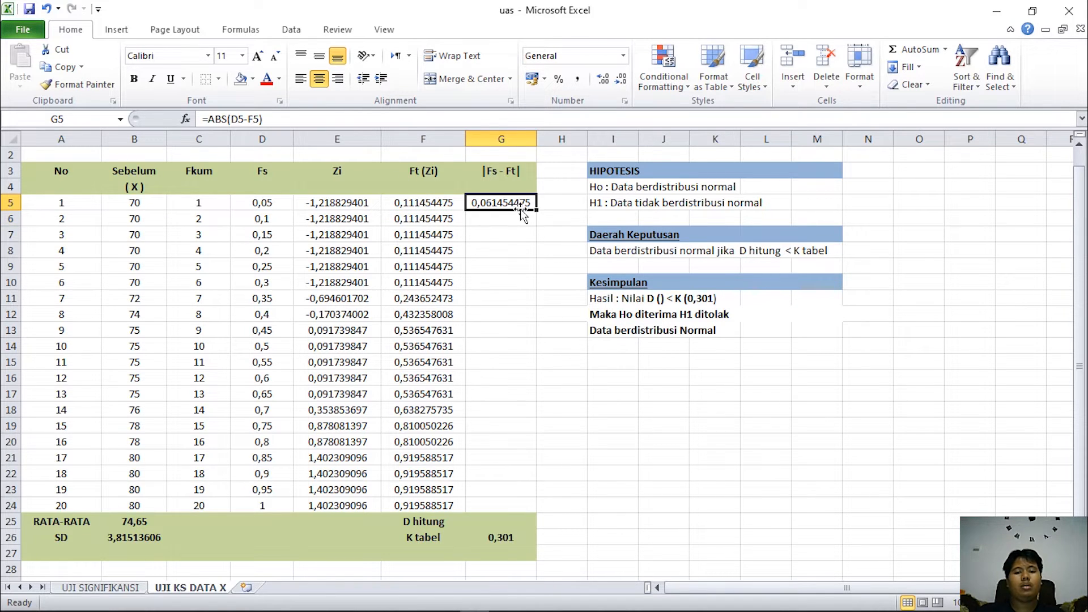
{"action": "left_click_drag", "start_coordinate": [536, 211], "coordinate": [533, 510]}
Calculate D hitung in G25 with =MAX(G5:G24).
{"action": "left_click", "coordinate": [512, 523]}
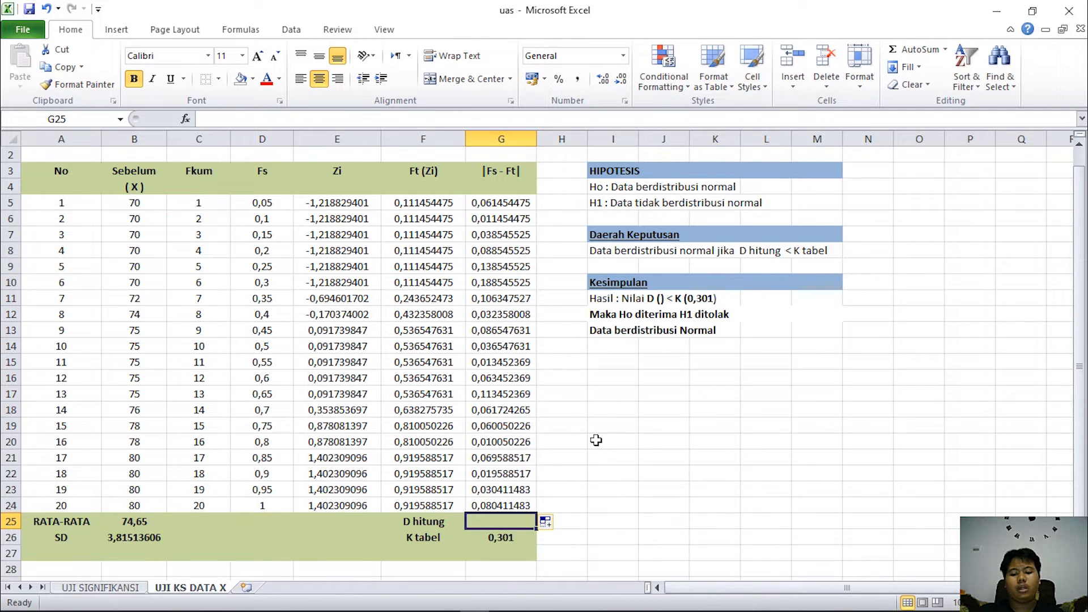
{"action": "type", "text": "=ma"}
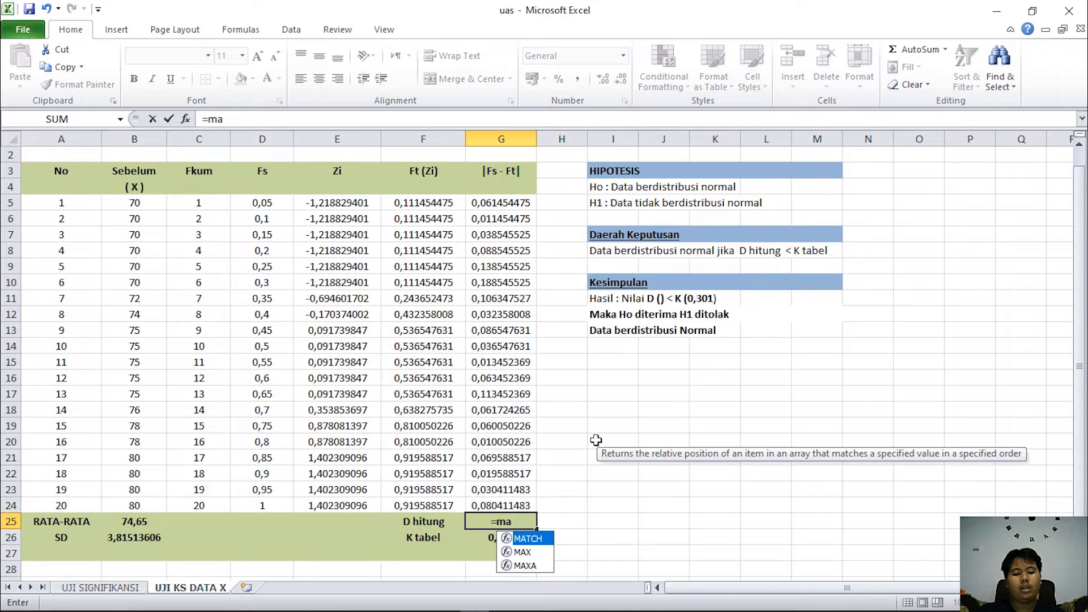
{"action": "double_click", "coordinate": [539, 552]}
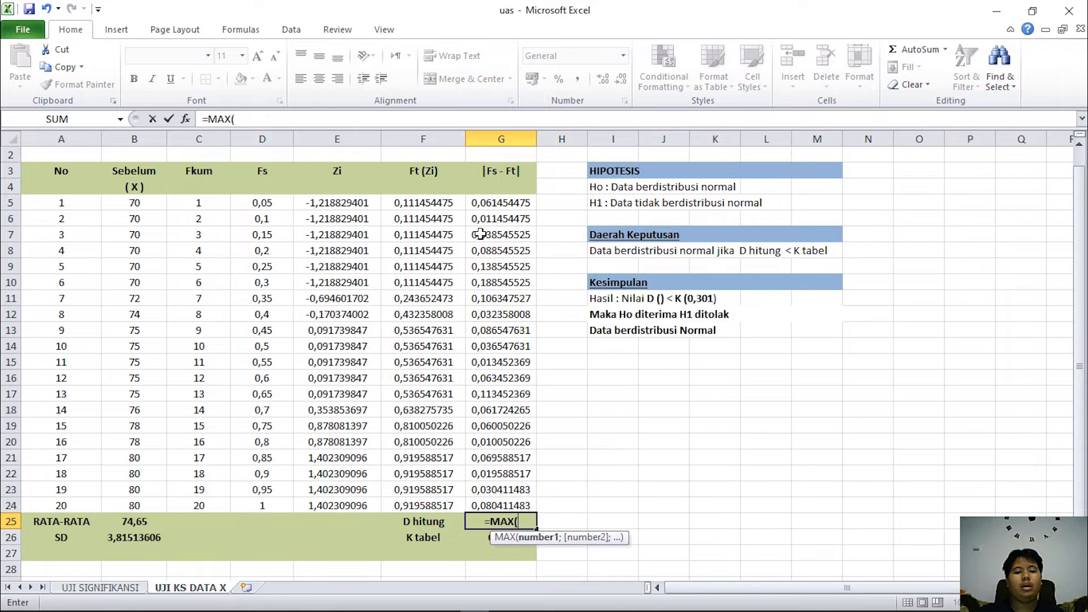
{"action": "left_click_drag", "start_coordinate": [495, 203], "coordinate": [501, 506]}
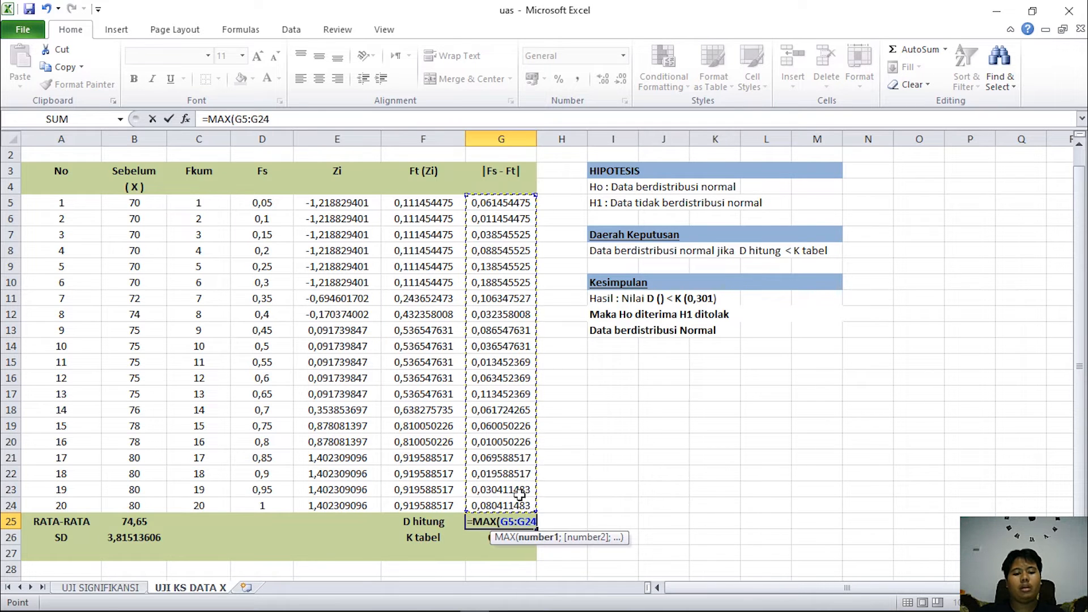
{"action": "type", "text": ")"}
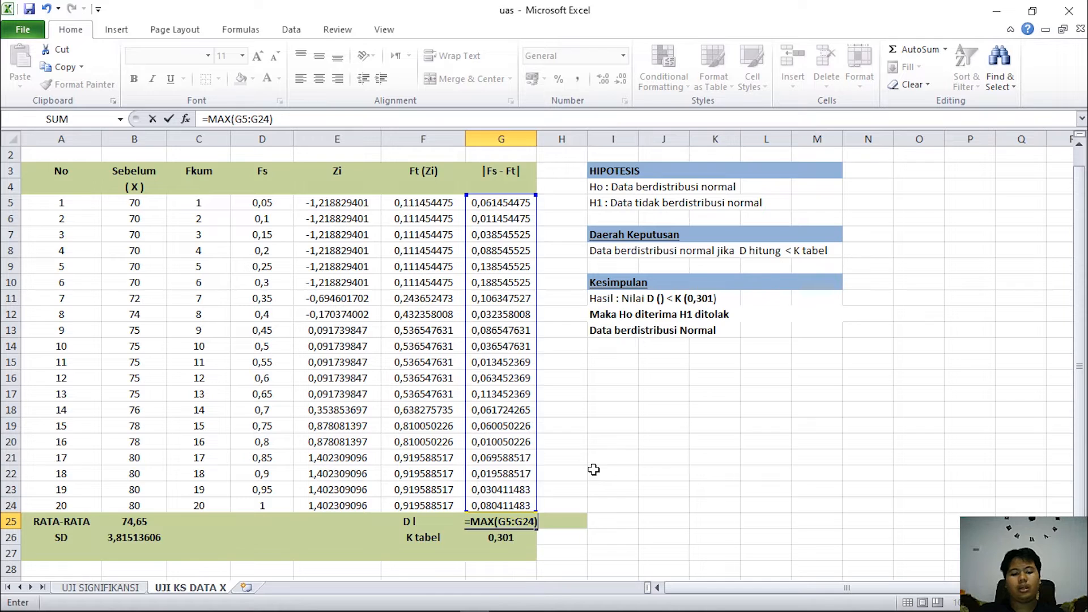
{"action": "key", "text": "Return"}
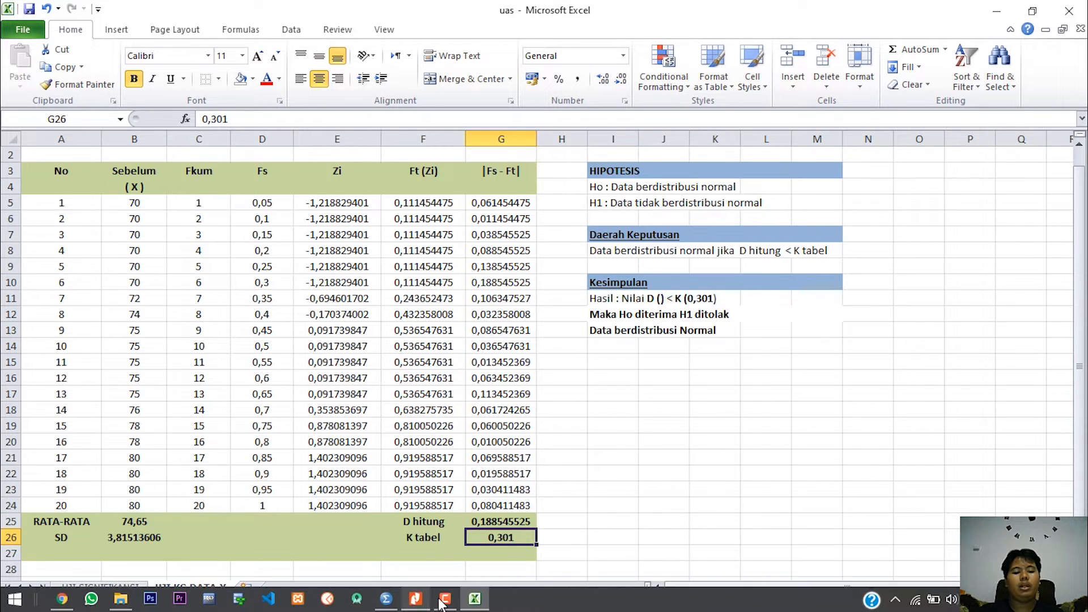
Check the K tabel value at α = 0,05 in the Kolmogorov-SmirnovTable PDF in Nitro Pro, and return to the Excel workbook.
{"action": "left_click", "coordinate": [422, 600]}
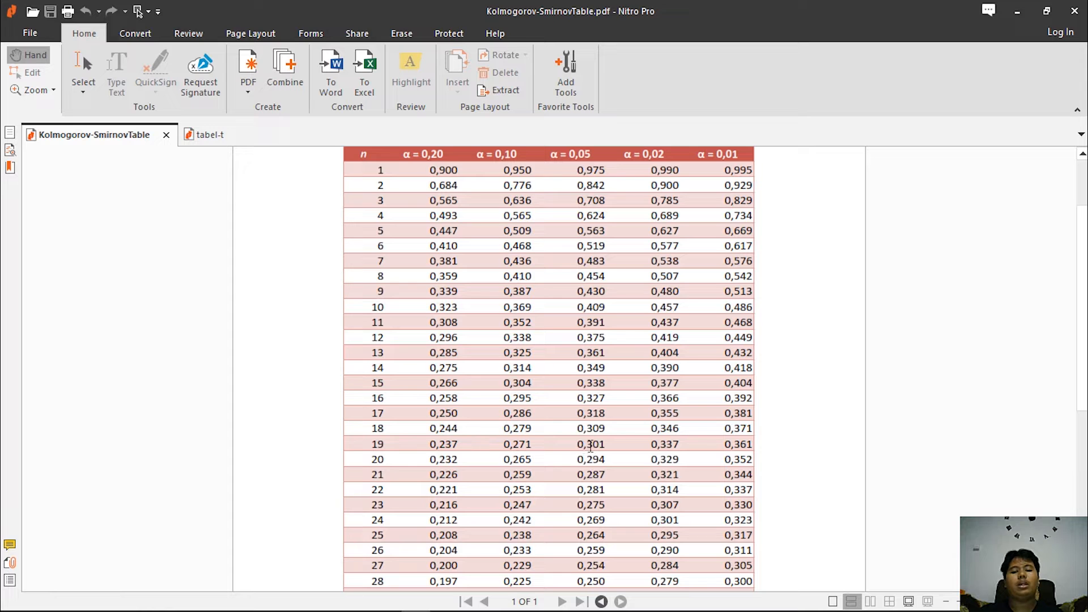
{"action": "left_click", "coordinate": [474, 600]}
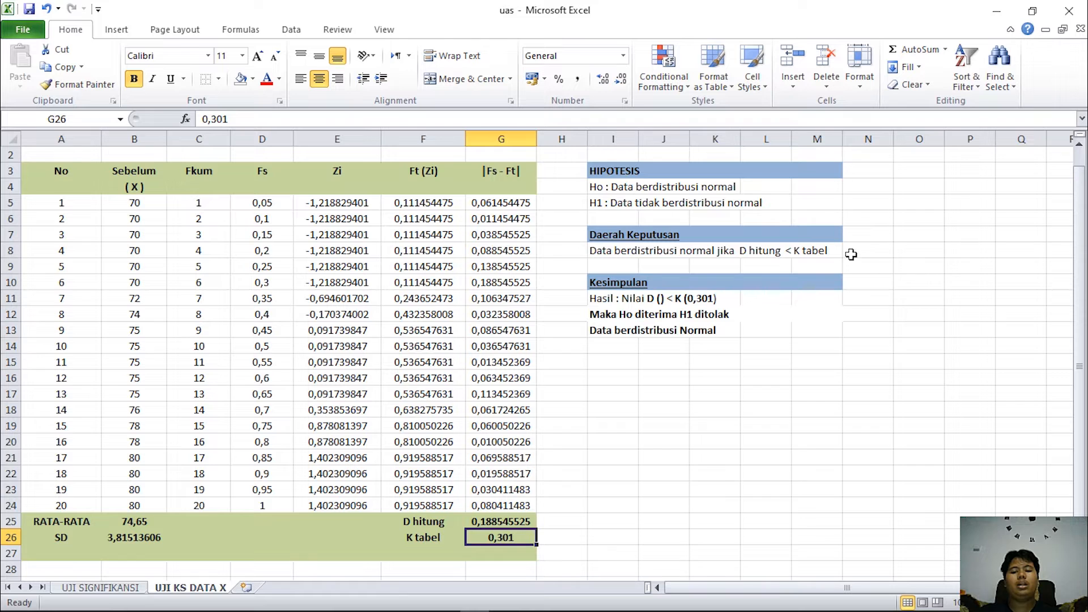
Insert the D hitung value 0,188545525 between the empty parentheses after D in the Kesimpulan result line in I11.
{"action": "double_click", "coordinate": [628, 301]}
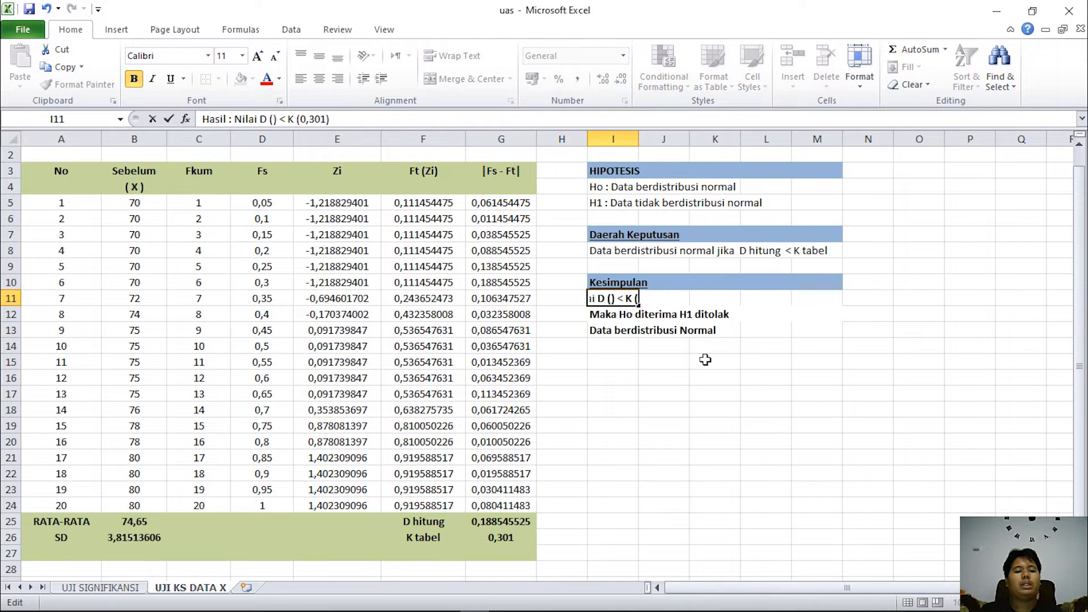
{"action": "type", "text": "0,1"}
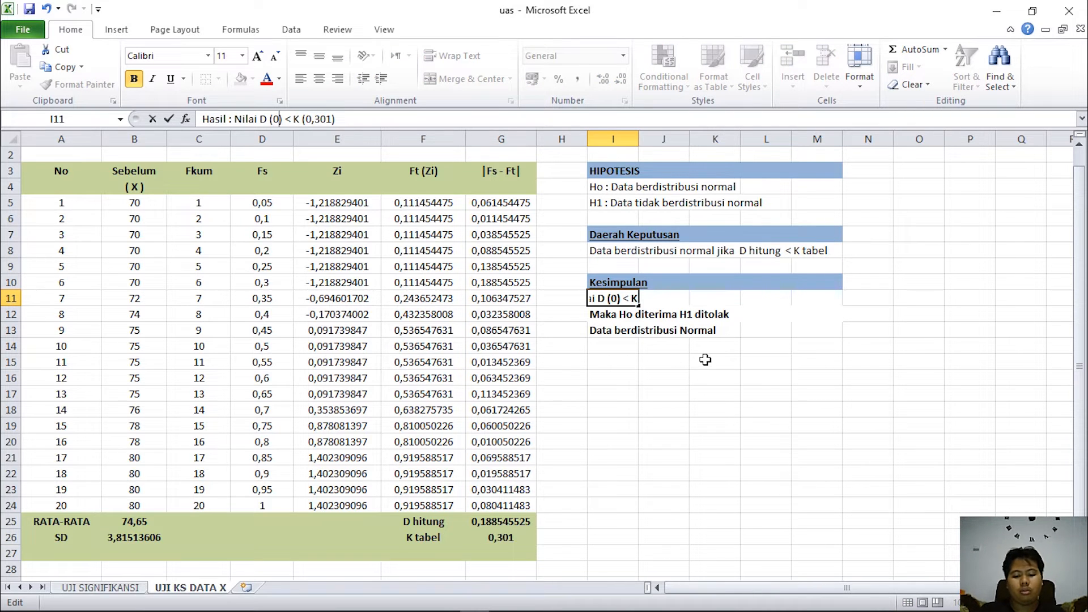
{"action": "type", "text": "88"}
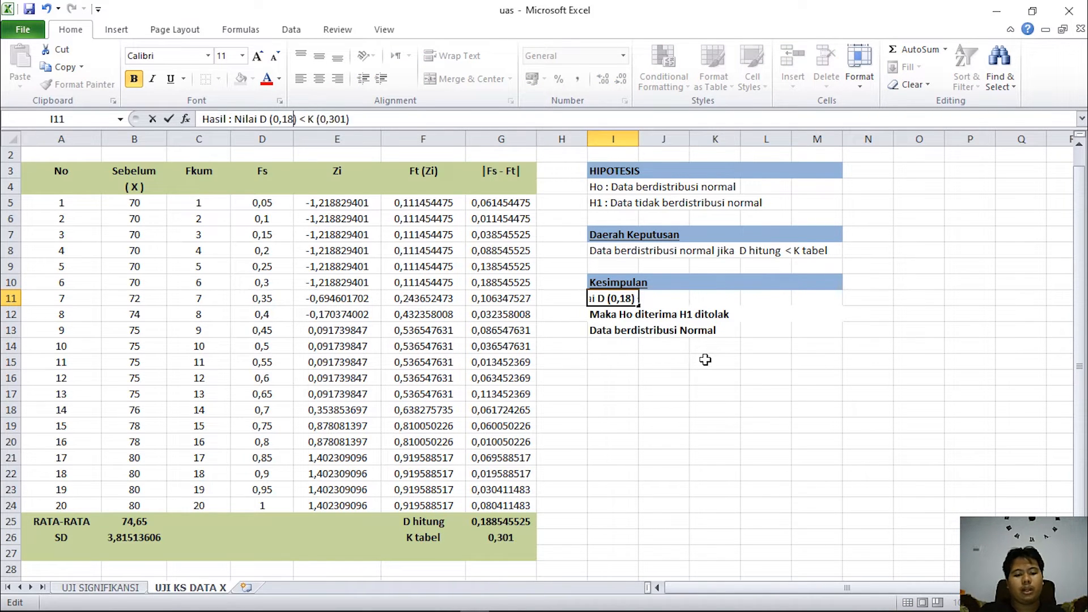
{"action": "type", "text": "5455"}
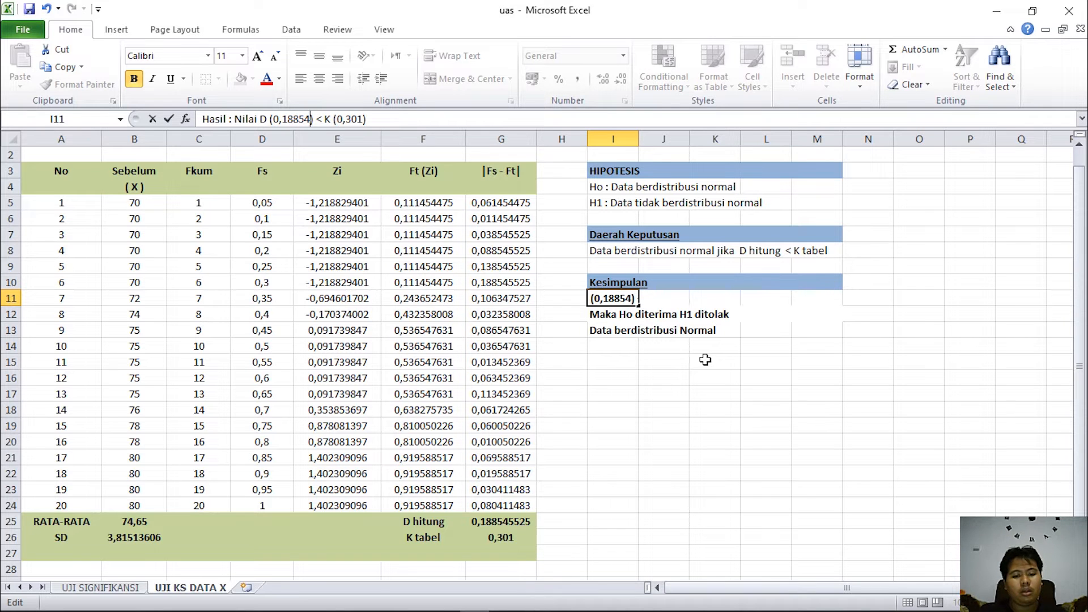
{"action": "type", "text": "25"}
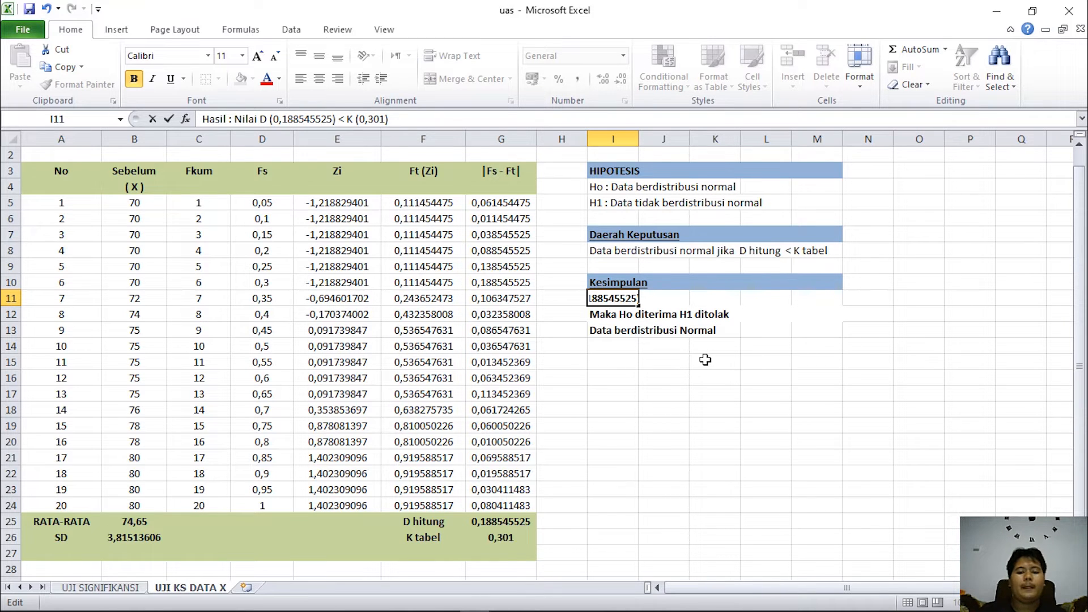
{"action": "left_click", "coordinate": [701, 426]}
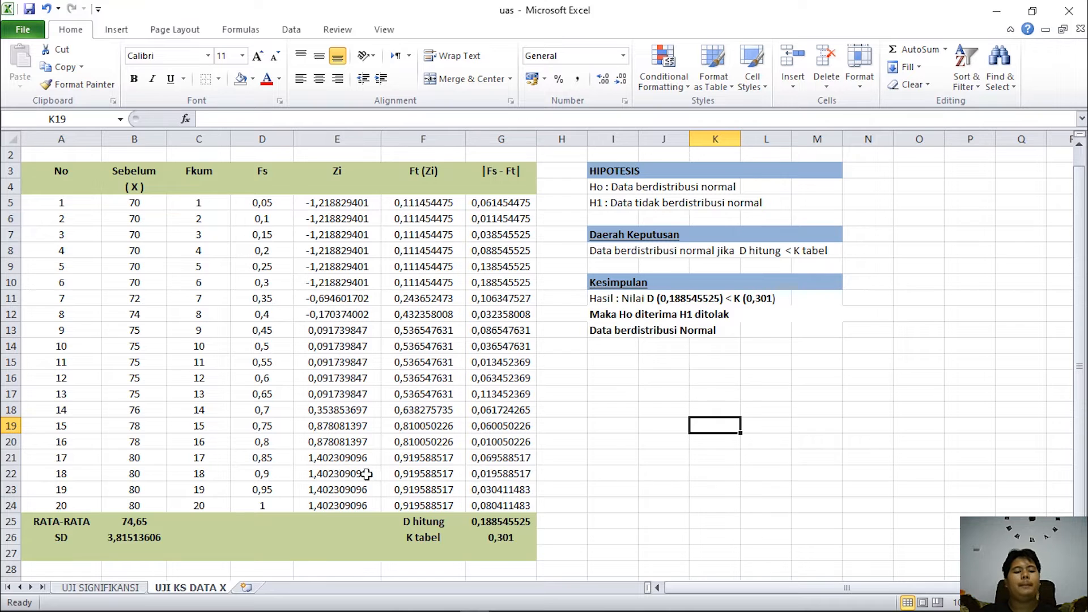
On the UJI SIGNIFIKANSI sheet, calculate X-Y (d) in D5 with =B5-C5 and fill the formula down to D24.
{"action": "left_click", "coordinate": [102, 587]}
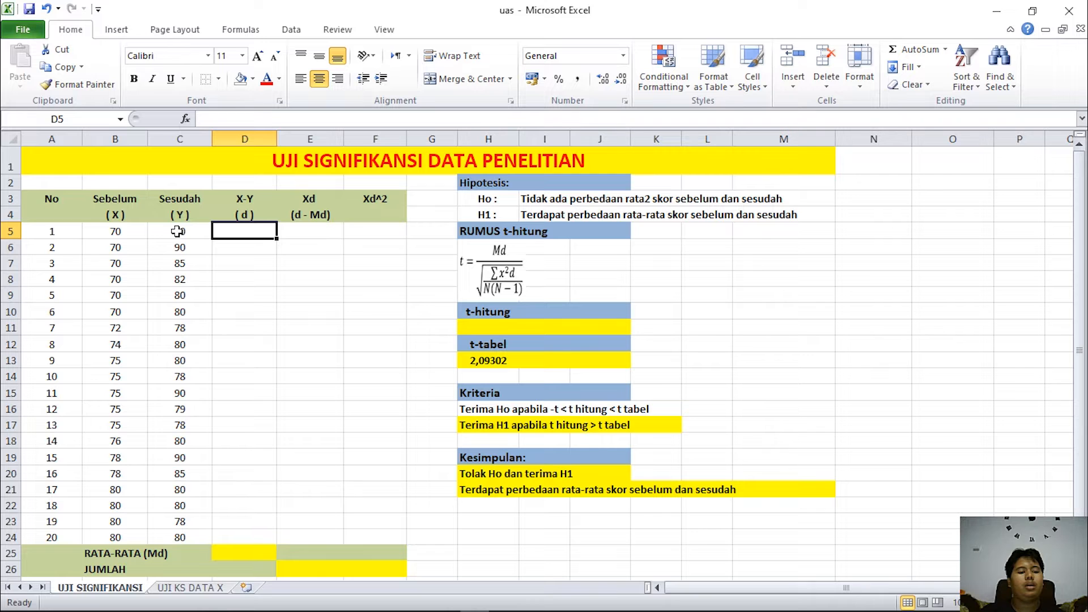
{"action": "scroll", "coordinate": [226, 418], "scroll_direction": "down", "scroll_amount": 1}
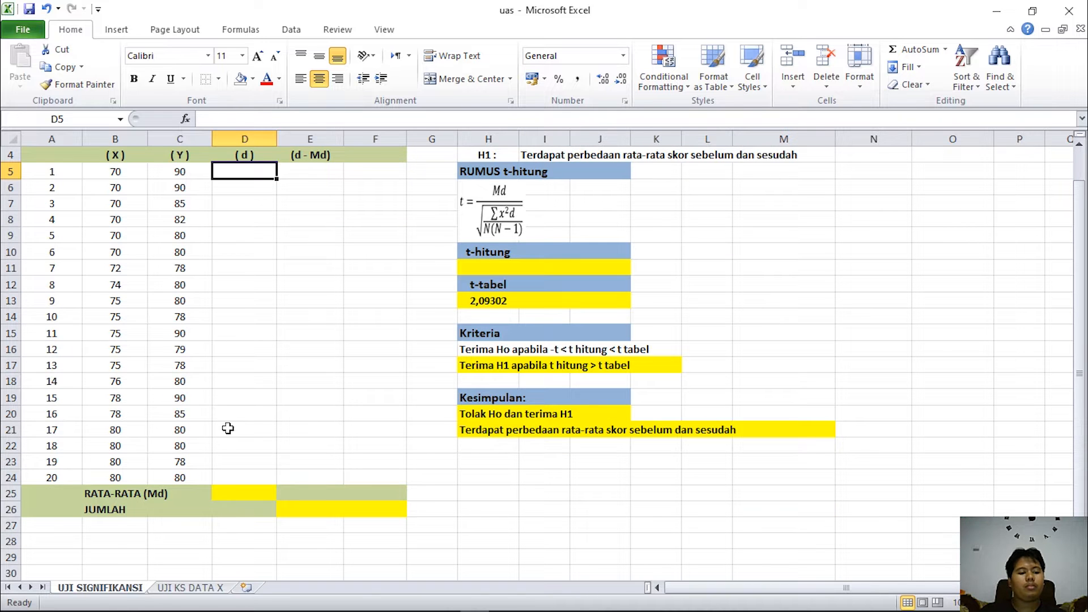
{"action": "scroll", "coordinate": [262, 404], "scroll_direction": "up", "scroll_amount": 1}
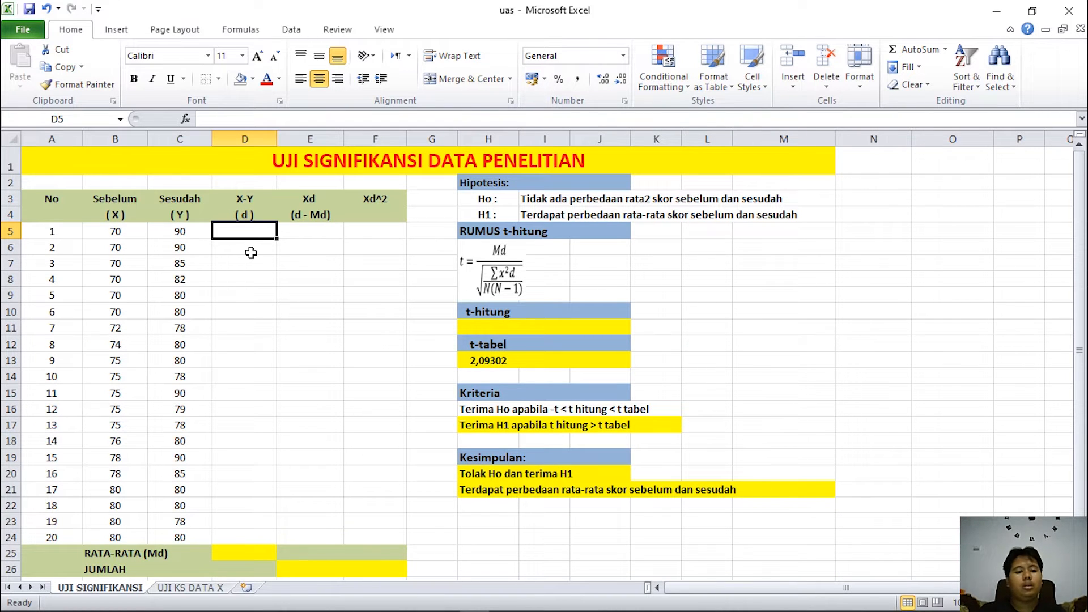
{"action": "type", "text": "="}
{"action": "left_click", "coordinate": [121, 235]}
{"action": "type", "text": "-"}
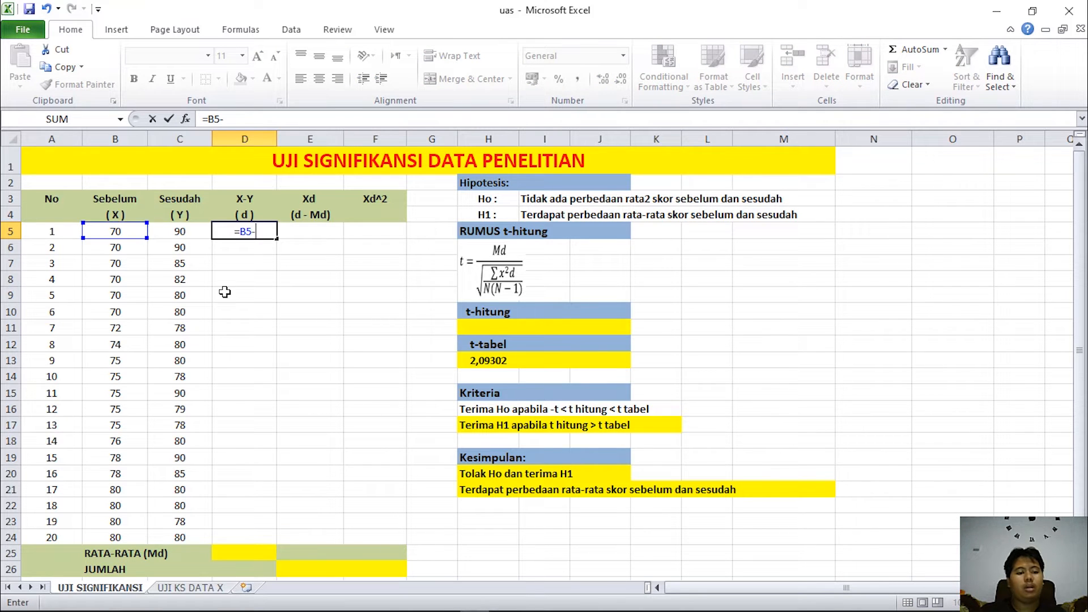
{"action": "left_click", "coordinate": [182, 235]}
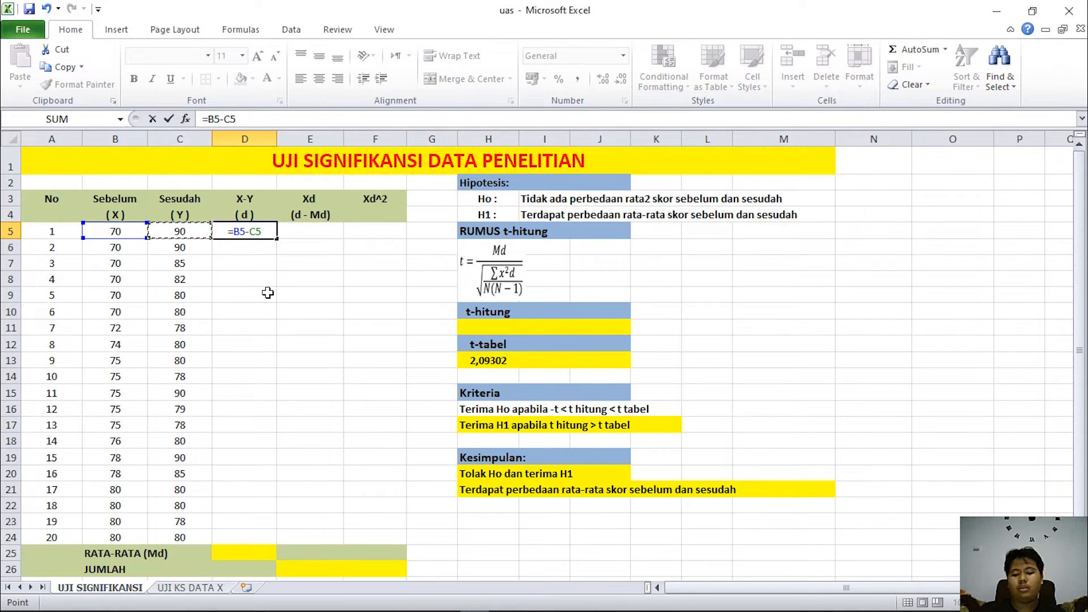
{"action": "key", "text": "Return"}
{"action": "left_click", "coordinate": [269, 234]}
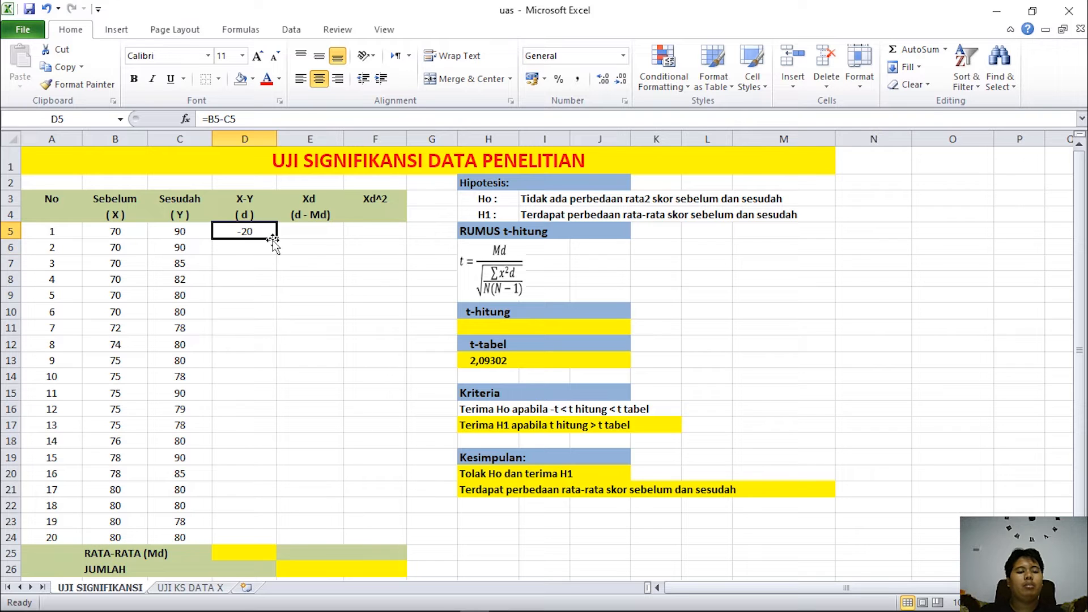
{"action": "left_click_drag", "start_coordinate": [275, 241], "coordinate": [255, 543]}
Calculate the RATA-RATA (Md) of the differences in D25 with AVERAGE over D5:D24.
{"action": "left_click", "coordinate": [246, 556]}
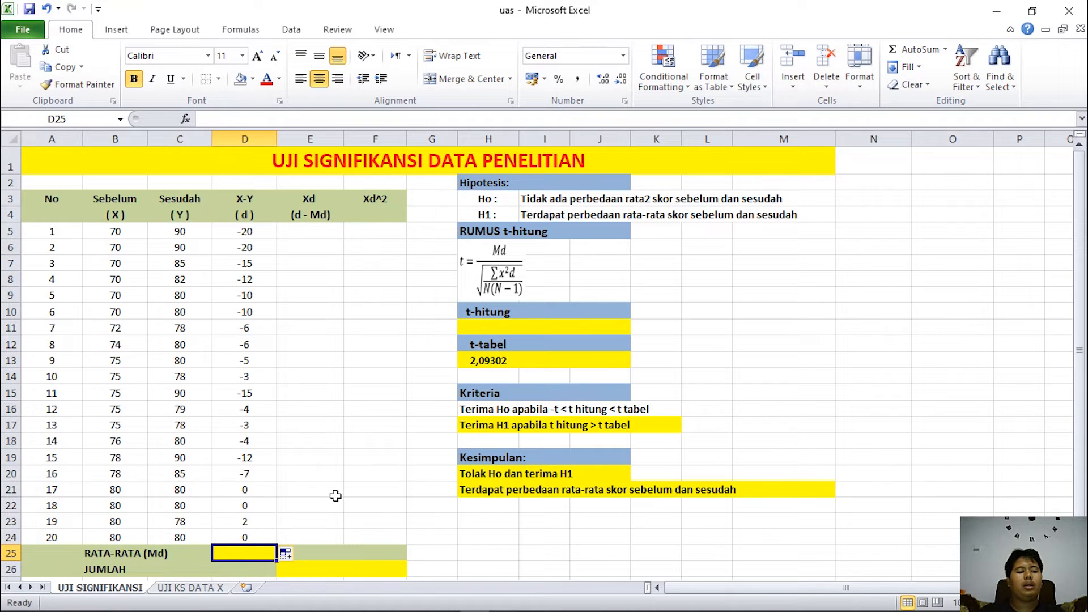
{"action": "type", "text": "=ave"}
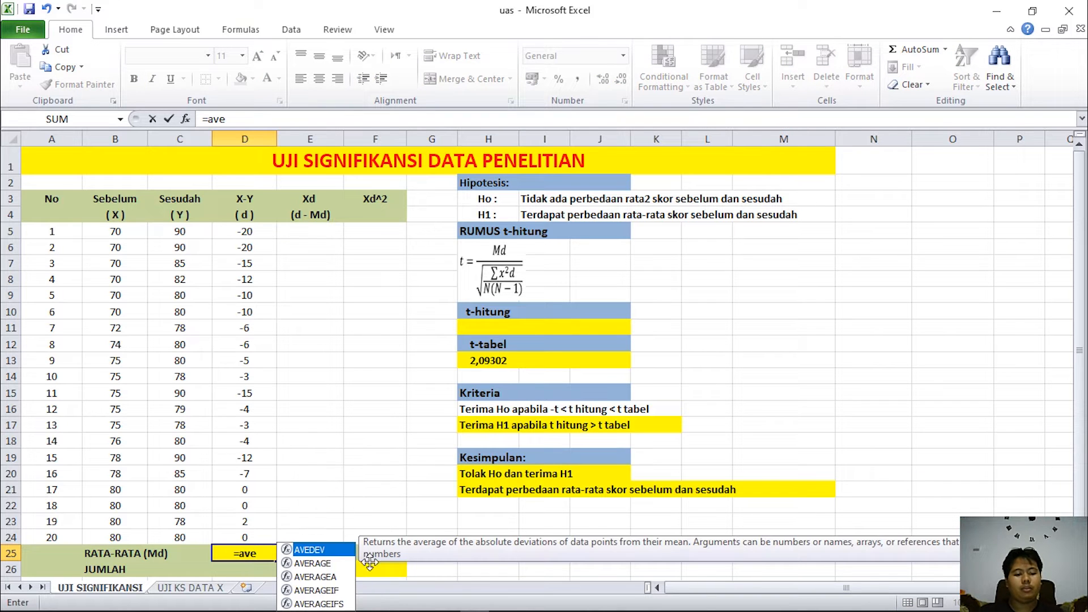
{"action": "double_click", "coordinate": [320, 562]}
{"action": "left_click_drag", "start_coordinate": [261, 229], "coordinate": [224, 539]}
{"action": "type", "text": ")"}
{"action": "key", "text": "Return"}
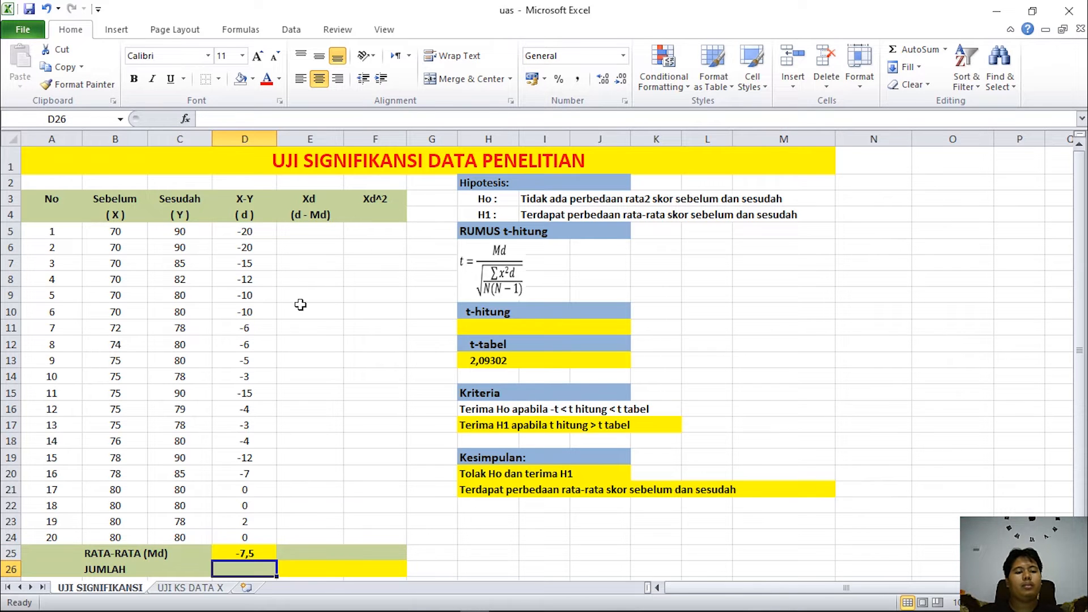
Calculate Xd (d - Md) in E5 with =D5-$D$25 and fill the formula down to E24.
{"action": "left_click", "coordinate": [327, 230]}
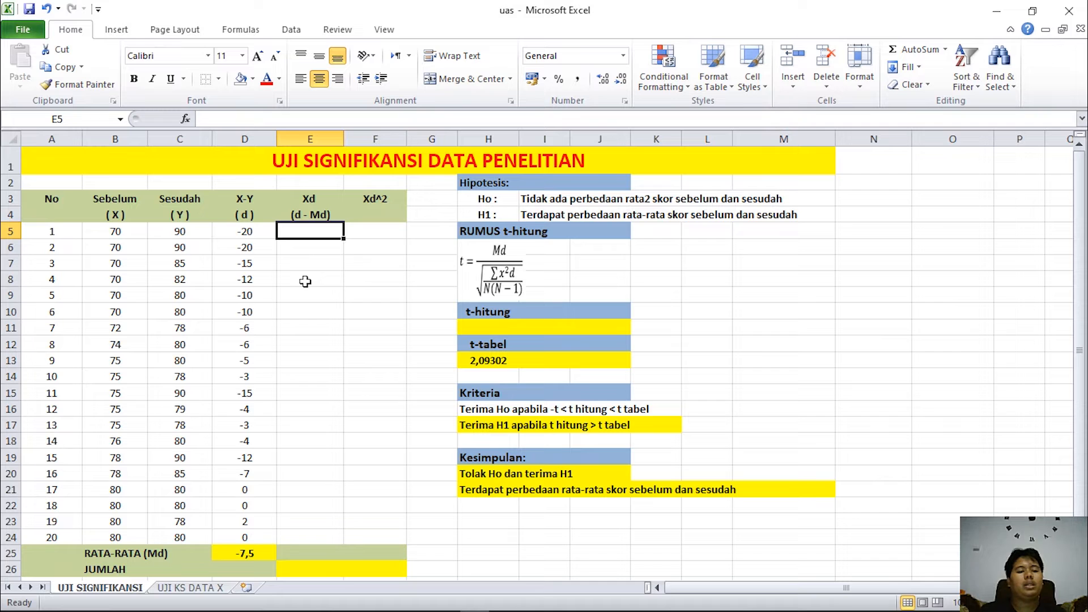
{"action": "type", "text": "="}
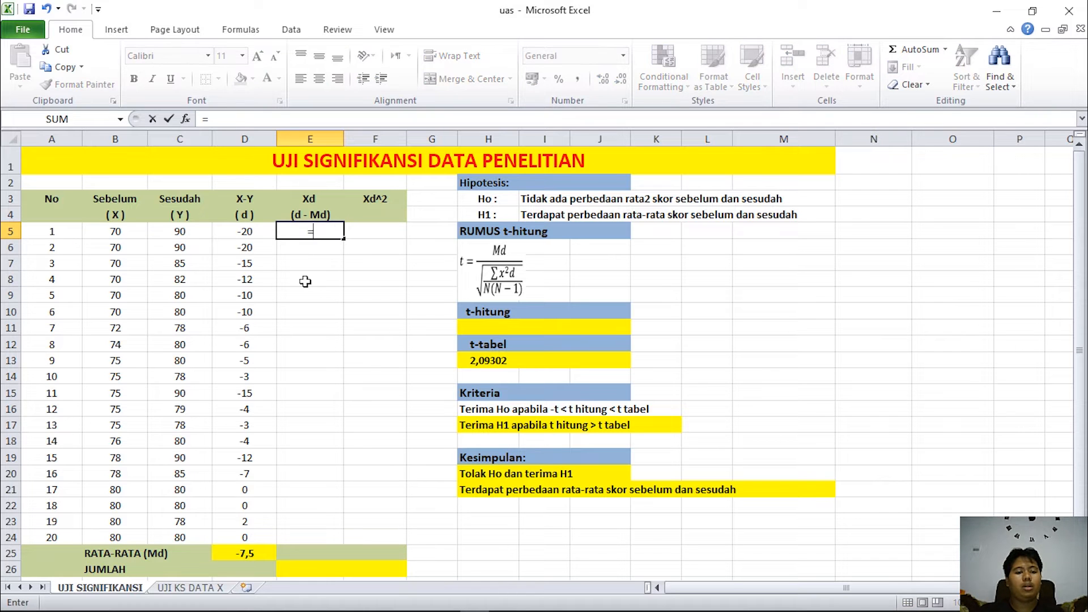
{"action": "left_click", "coordinate": [241, 235]}
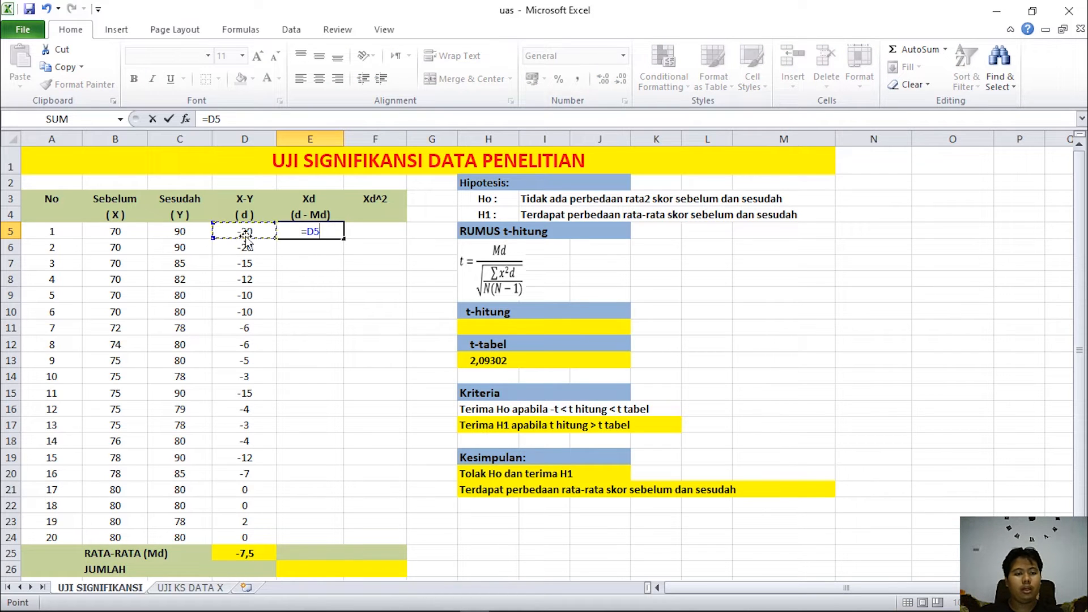
{"action": "type", "text": "-"}
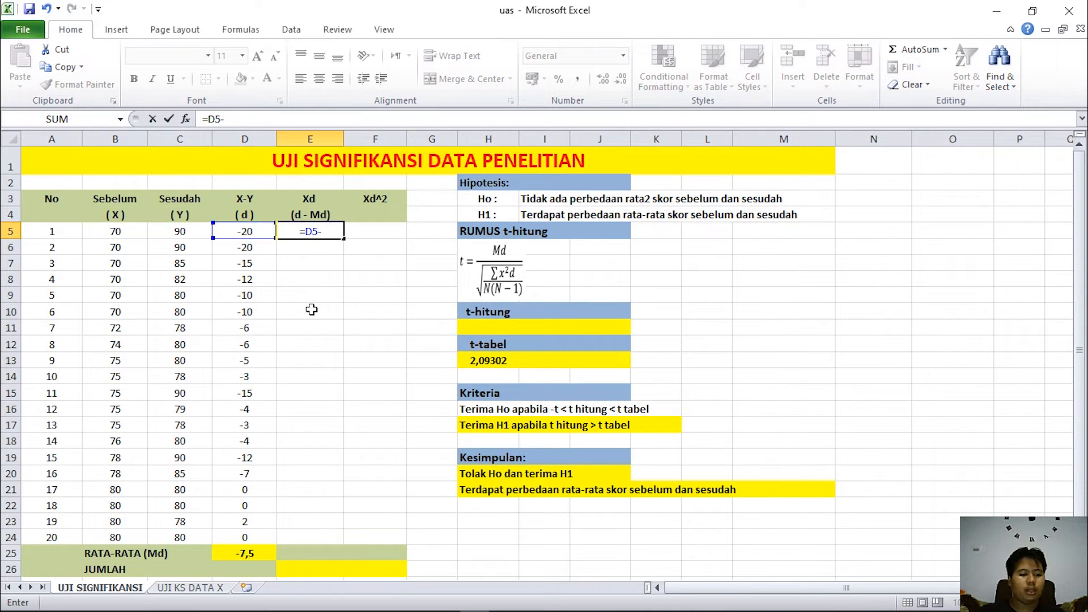
{"action": "left_click", "coordinate": [248, 554]}
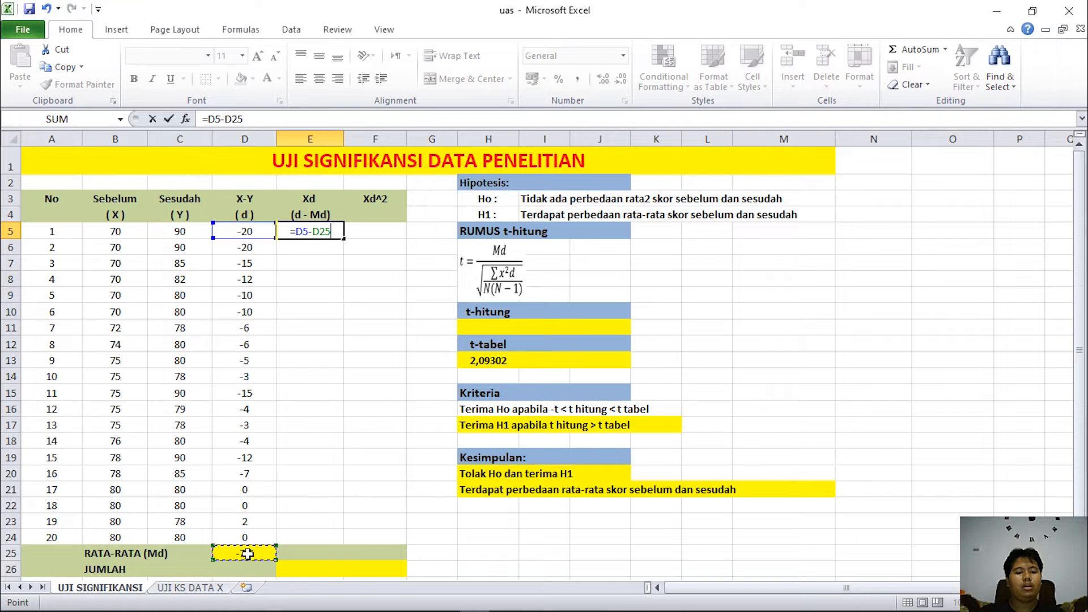
{"action": "key", "text": "F4"}
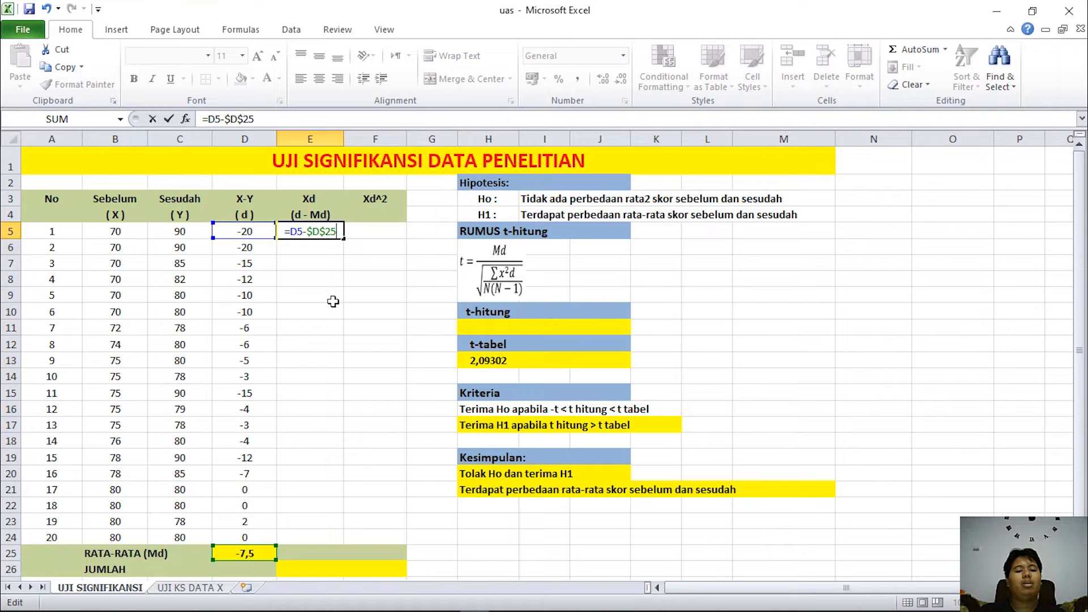
{"action": "key", "text": "Return"}
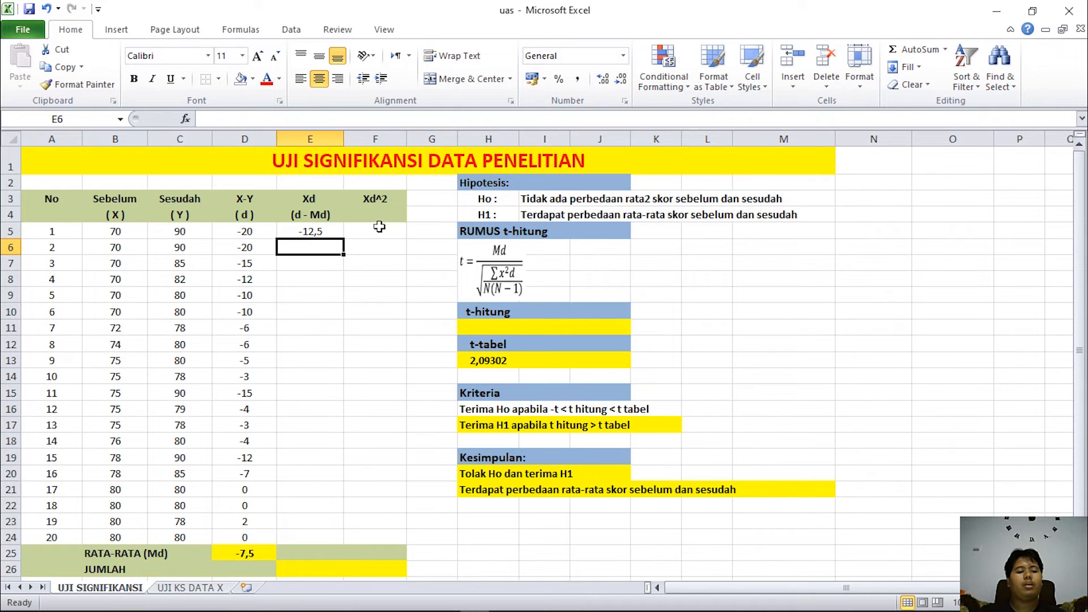
{"action": "left_click", "coordinate": [320, 234]}
{"action": "left_click_drag", "start_coordinate": [343, 237], "coordinate": [332, 539]}
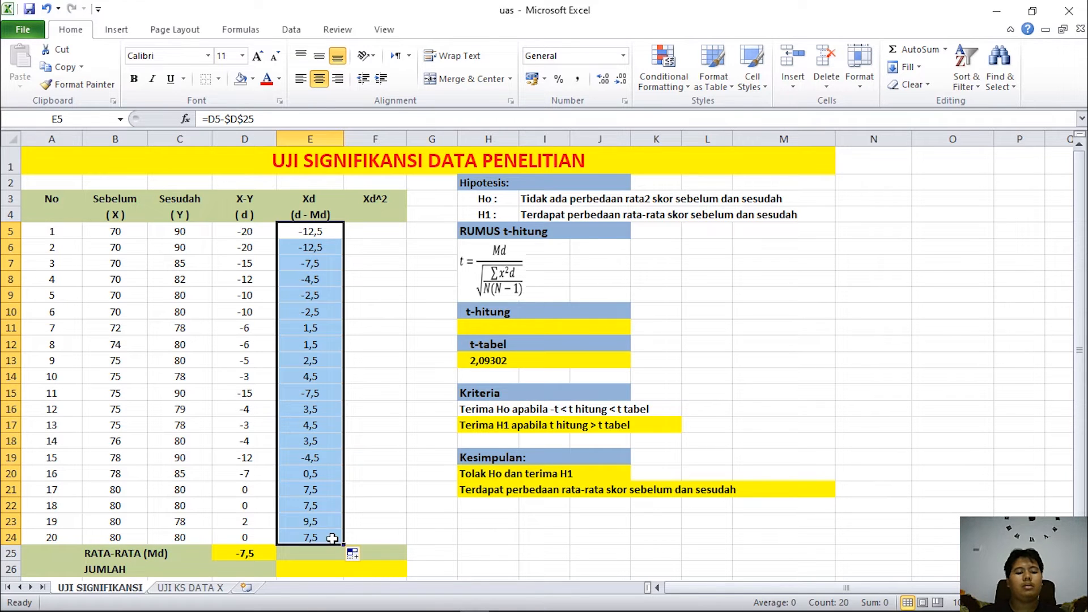
Calculate Xd^2 in F5 with =E5^2 and fill the formula down to F24.
{"action": "left_click", "coordinate": [385, 227]}
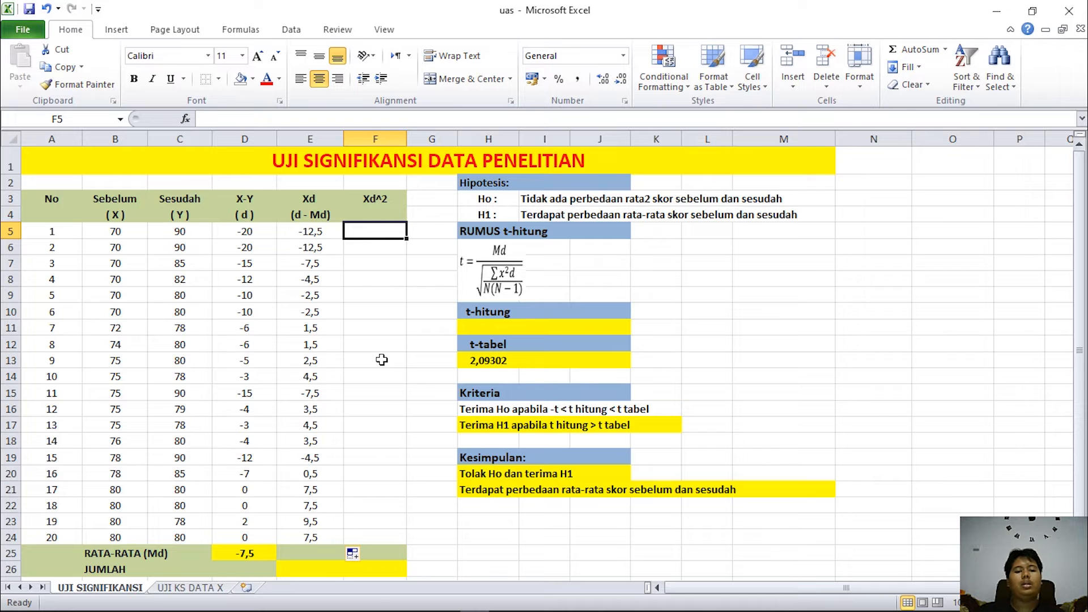
{"action": "type", "text": "="}
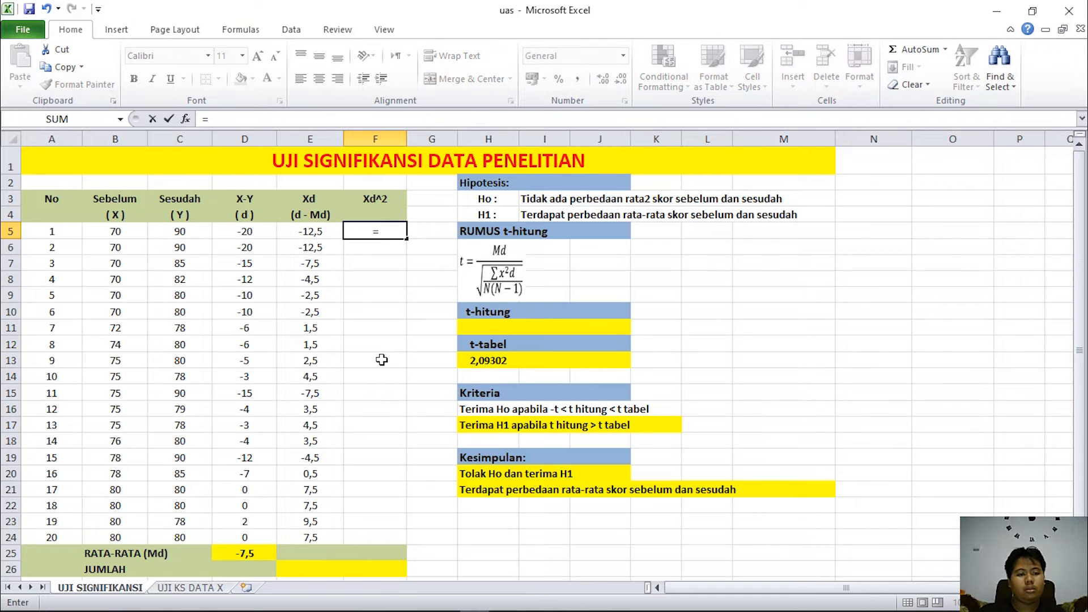
{"action": "left_click", "coordinate": [315, 233]}
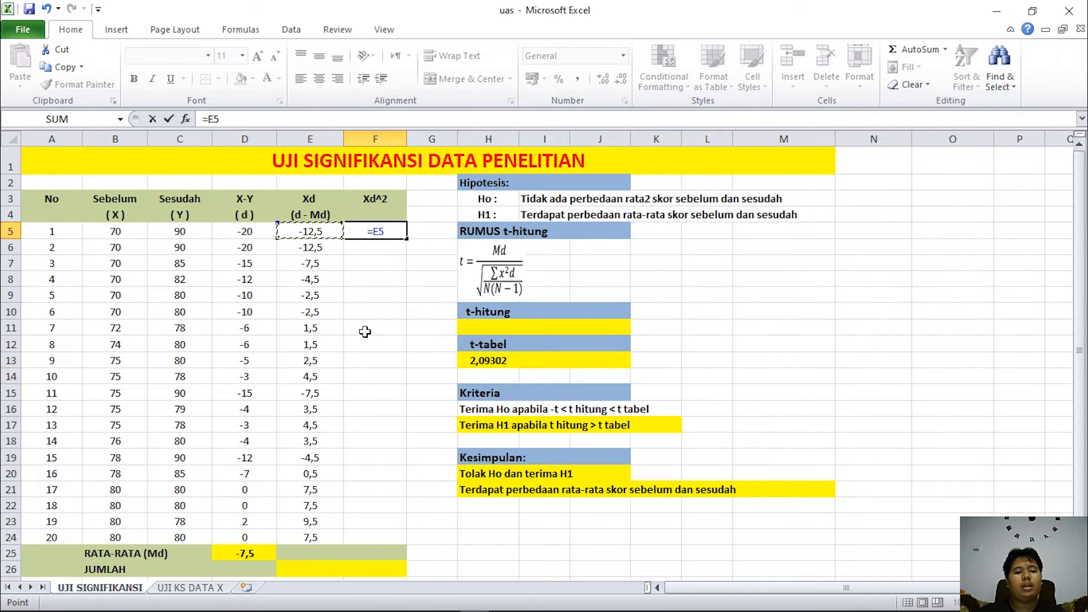
{"action": "type", "text": "^2"}
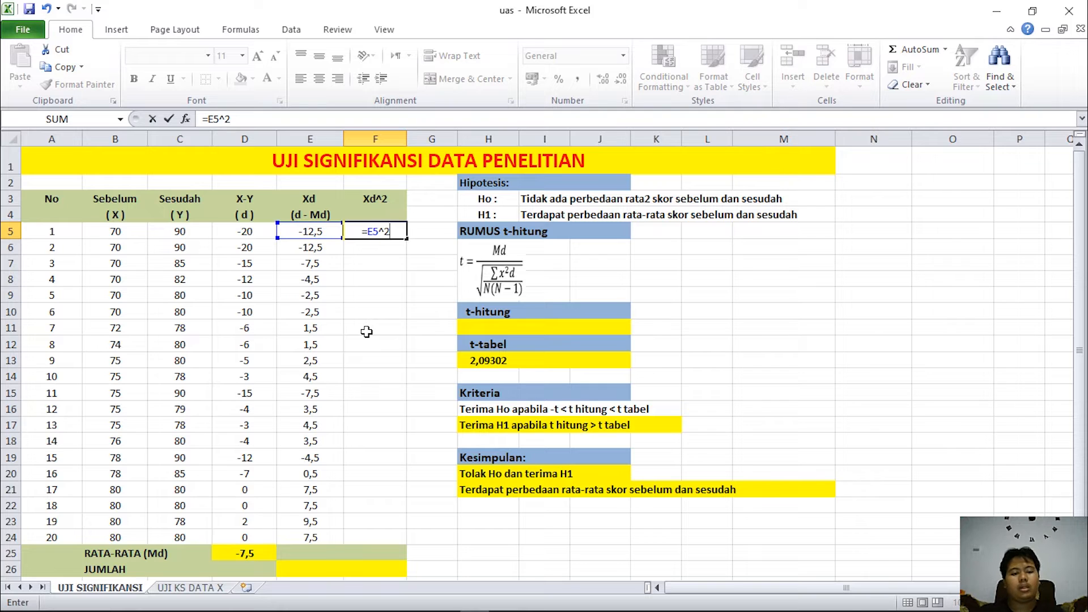
{"action": "key", "text": "Return"}
{"action": "left_click", "coordinate": [390, 232]}
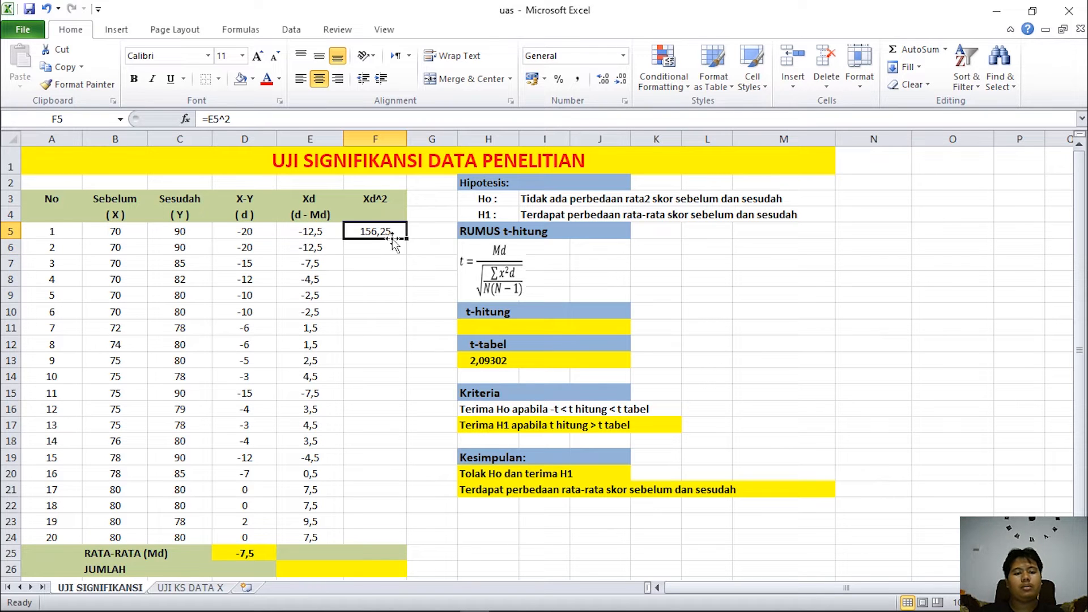
{"action": "left_click_drag", "start_coordinate": [405, 239], "coordinate": [426, 539]}
{"action": "left_click", "coordinate": [460, 534]}
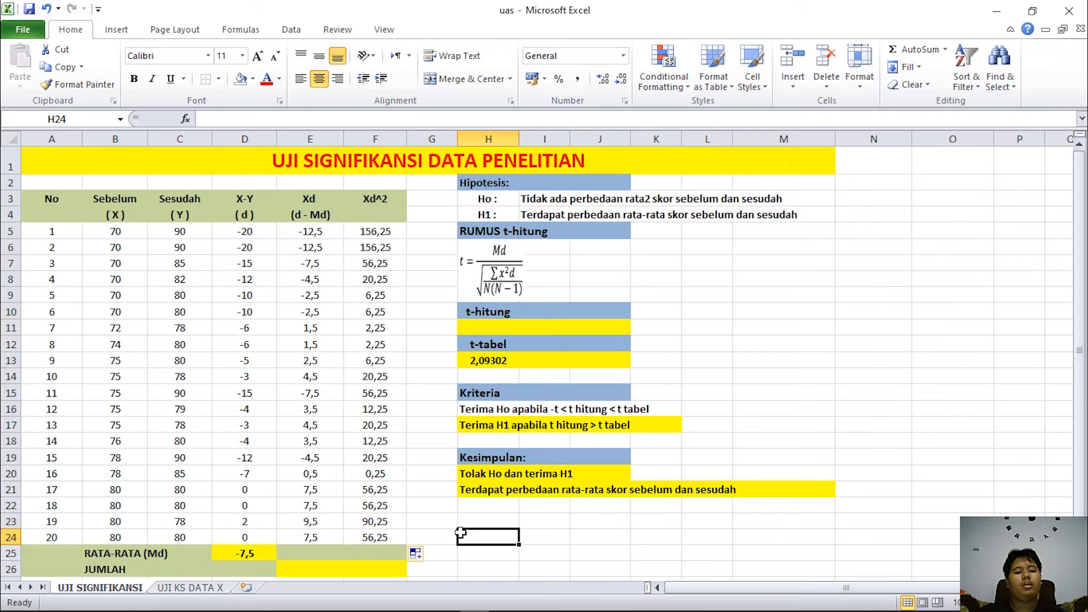
Total the Xd column in the JUMLAH row with =SUM(E5:E24) in E26 and fill the formula across to F26.
{"action": "scroll", "coordinate": [449, 506], "scroll_direction": "down", "scroll_amount": 1}
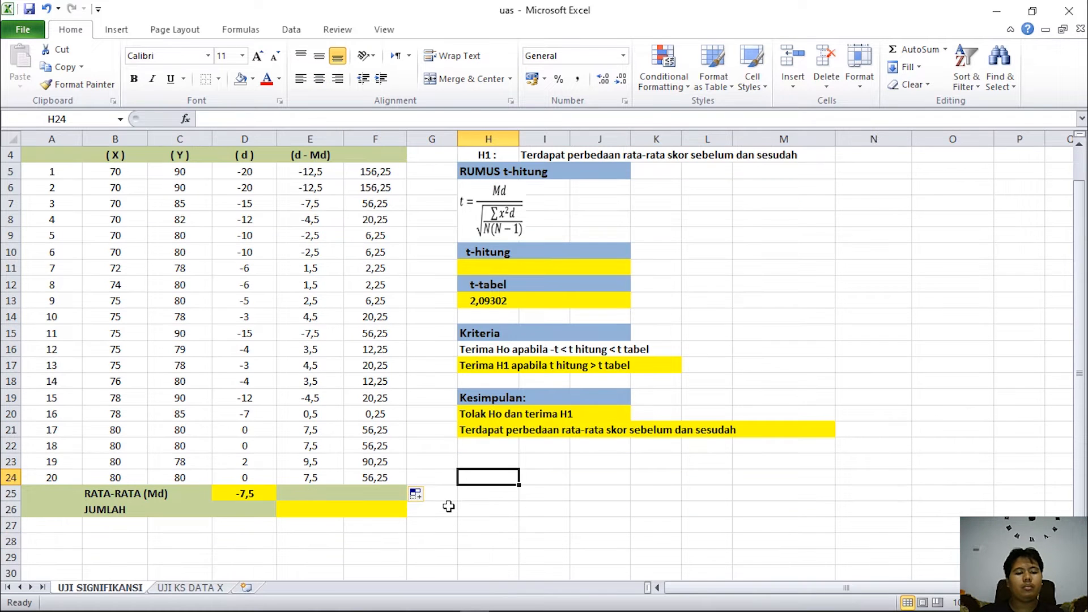
{"action": "left_click", "coordinate": [306, 508]}
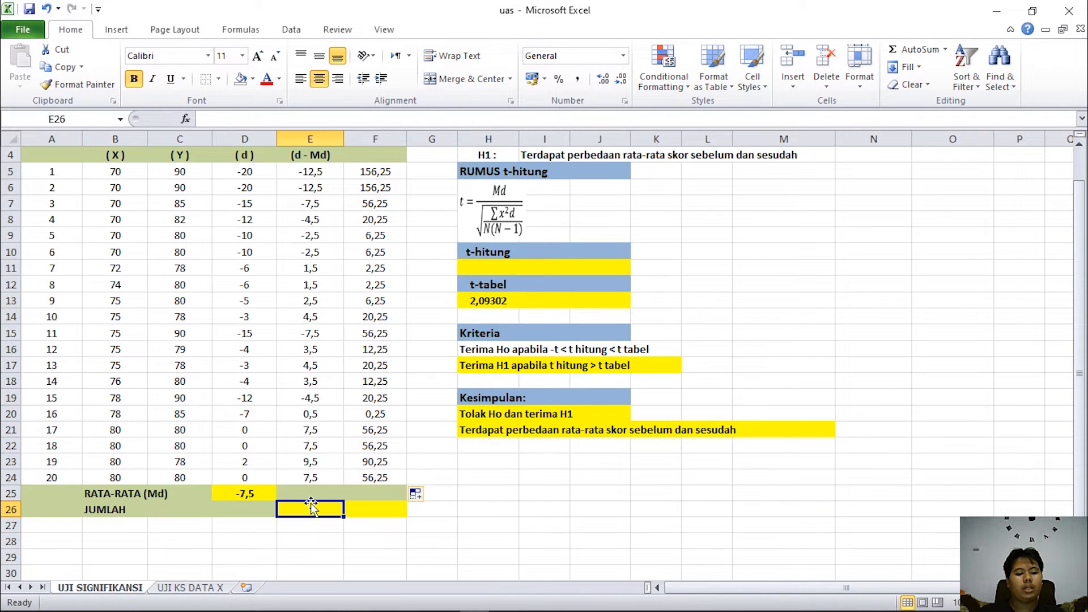
{"action": "type", "text": "=sum"}
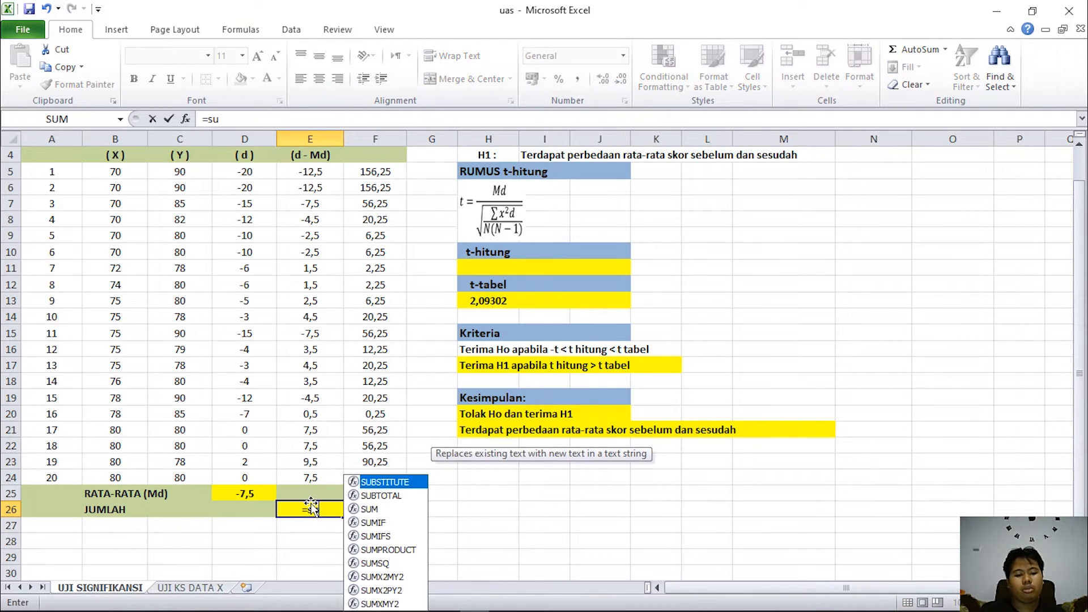
{"action": "double_click", "coordinate": [374, 508]}
{"action": "left_click_drag", "start_coordinate": [317, 172], "coordinate": [295, 479]}
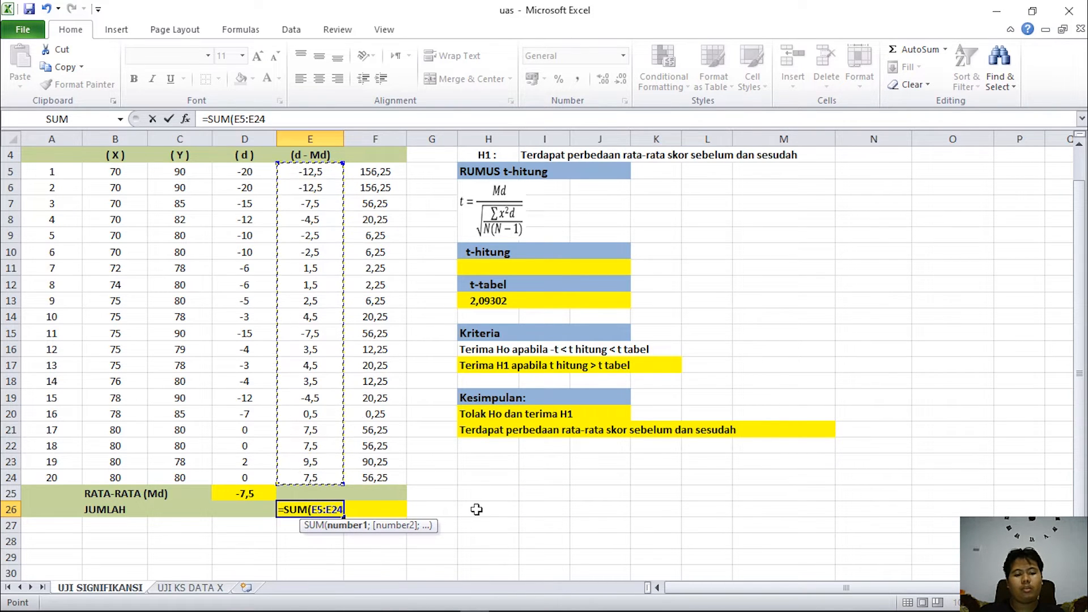
{"action": "type", "text": ")"}
{"action": "key", "text": "Return"}
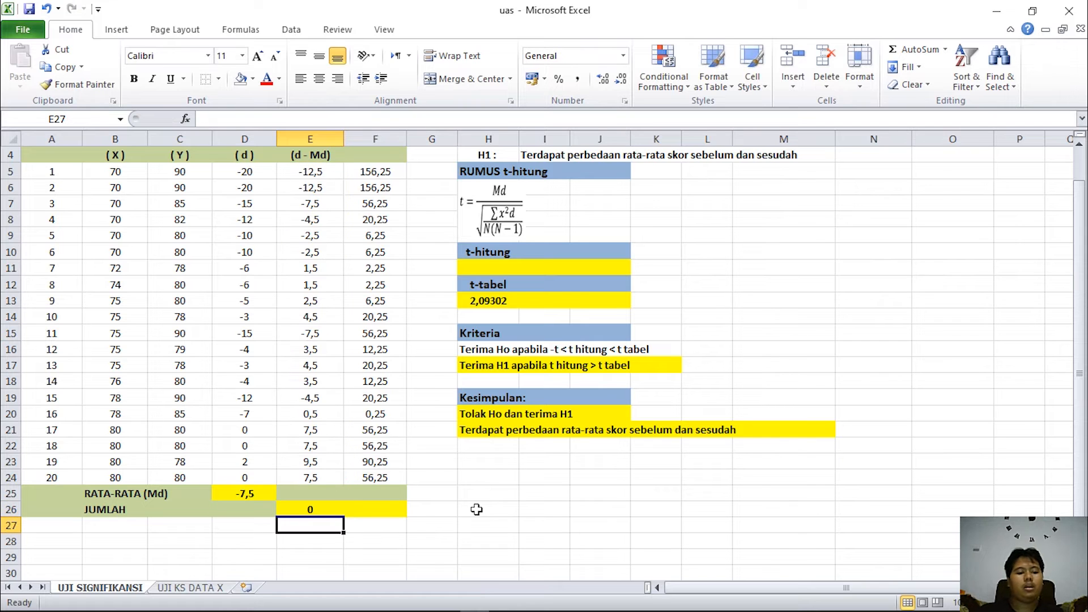
{"action": "left_click", "coordinate": [317, 510]}
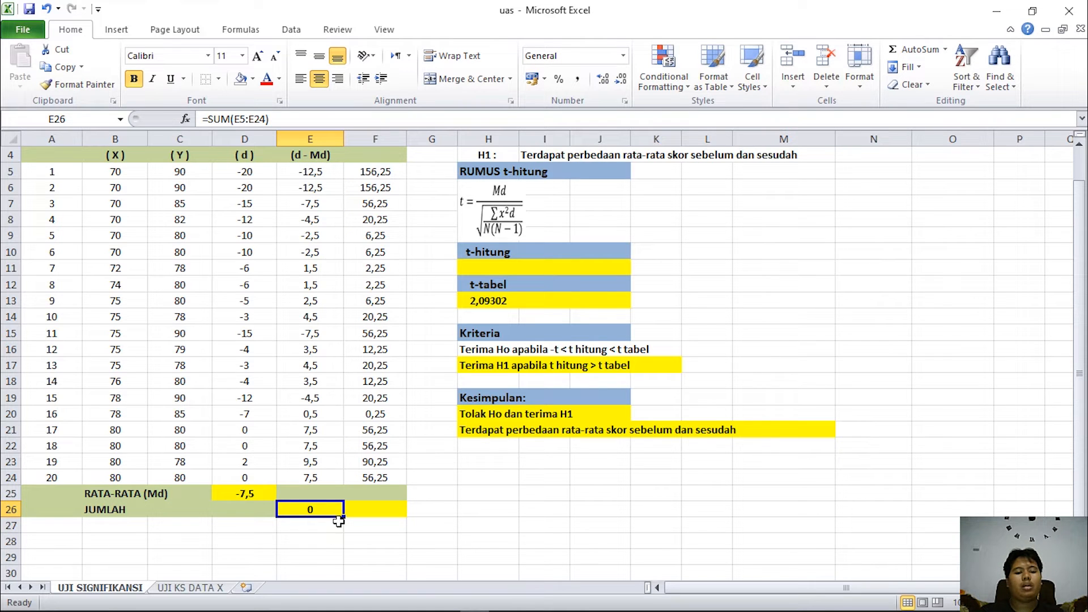
{"action": "left_click_drag", "start_coordinate": [344, 516], "coordinate": [377, 517]}
{"action": "left_click", "coordinate": [397, 557]}
{"action": "scroll", "coordinate": [441, 514], "scroll_direction": "up", "scroll_amount": 1}
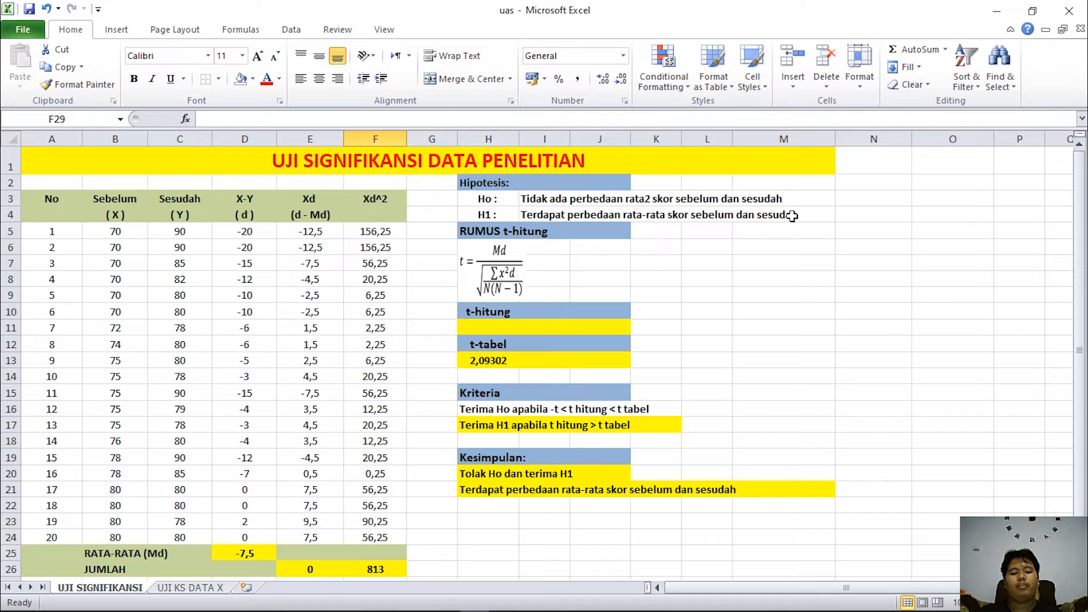
Calculate t-hitung in H11 with =D25/SQRT(F26/(20*(20-1))).
{"action": "left_click", "coordinate": [492, 328]}
{"action": "type", "text": "="}
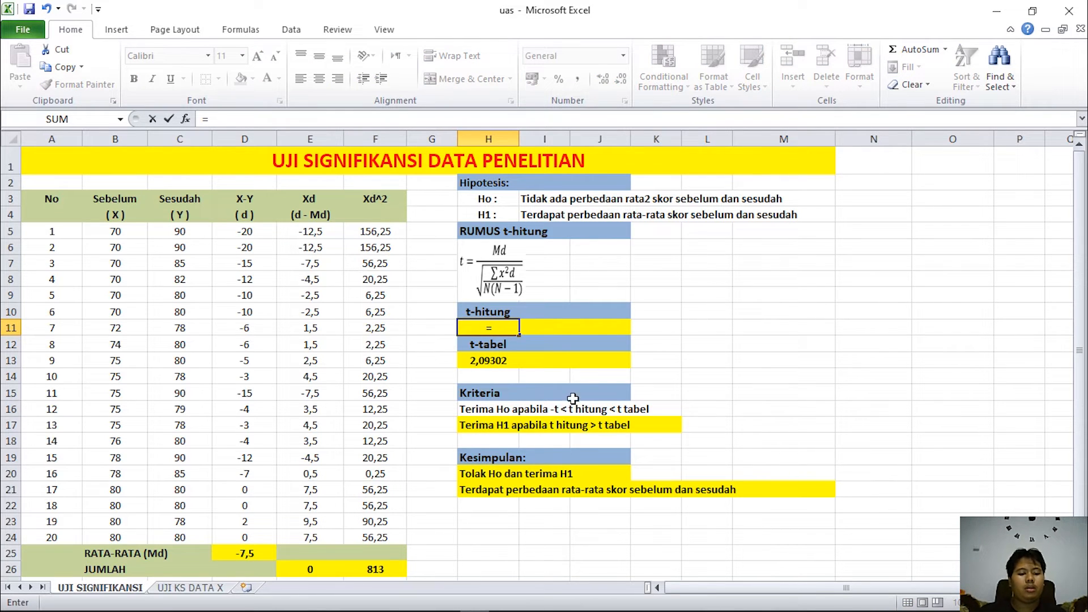
{"action": "left_click", "coordinate": [248, 553]}
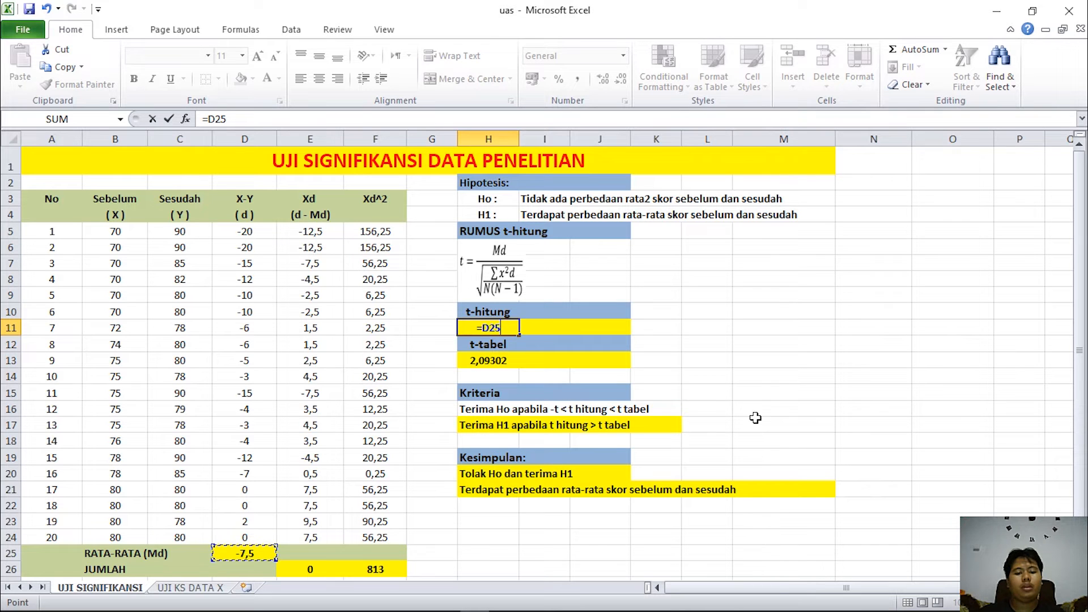
{"action": "type", "text": "/"}
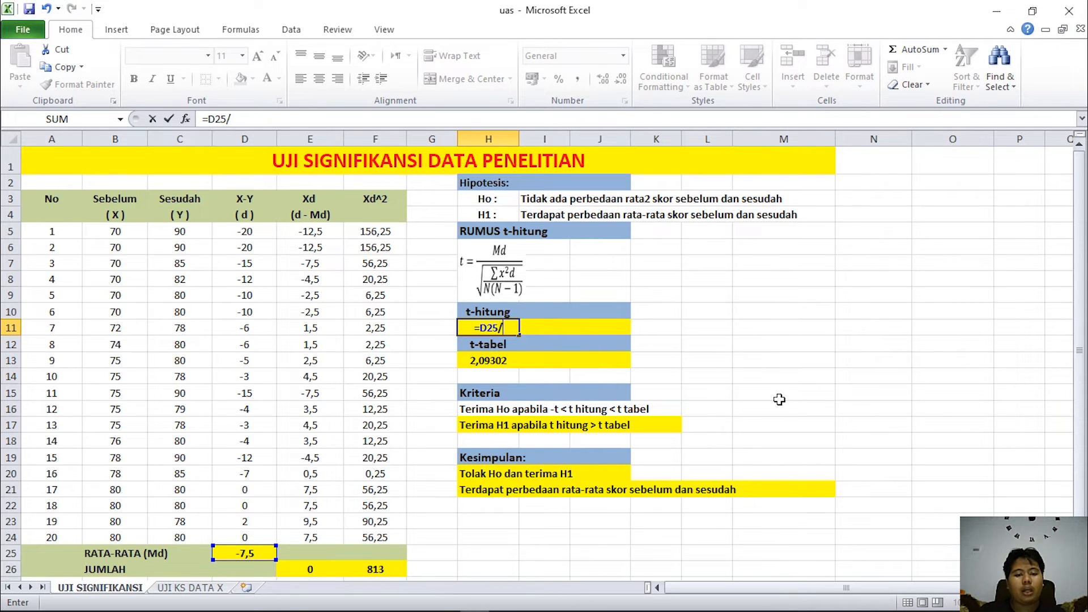
{"action": "type", "text": "sq"}
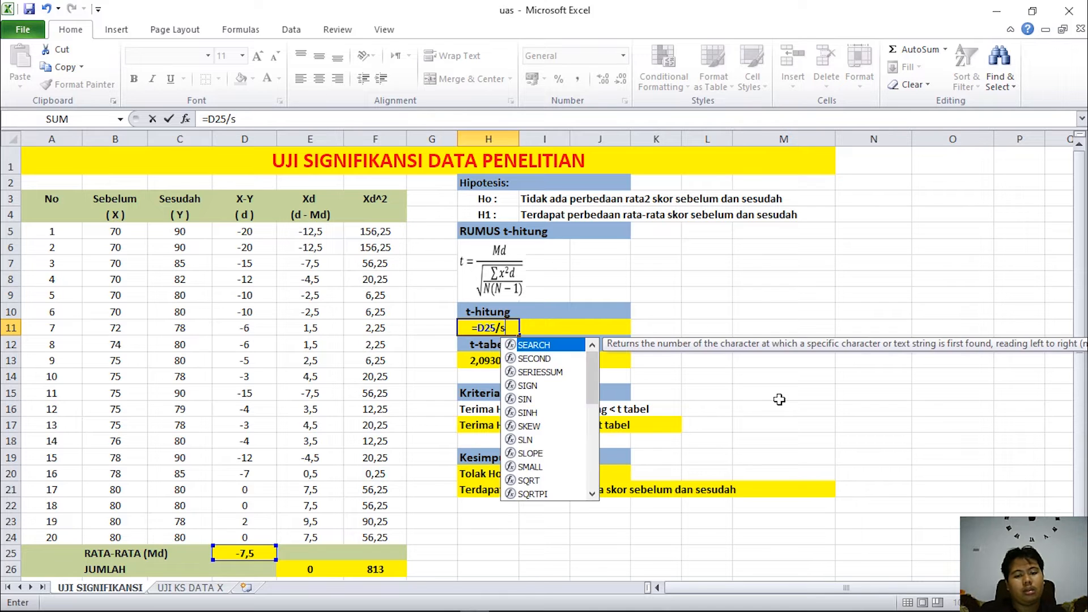
{"action": "key", "text": "Tab"}
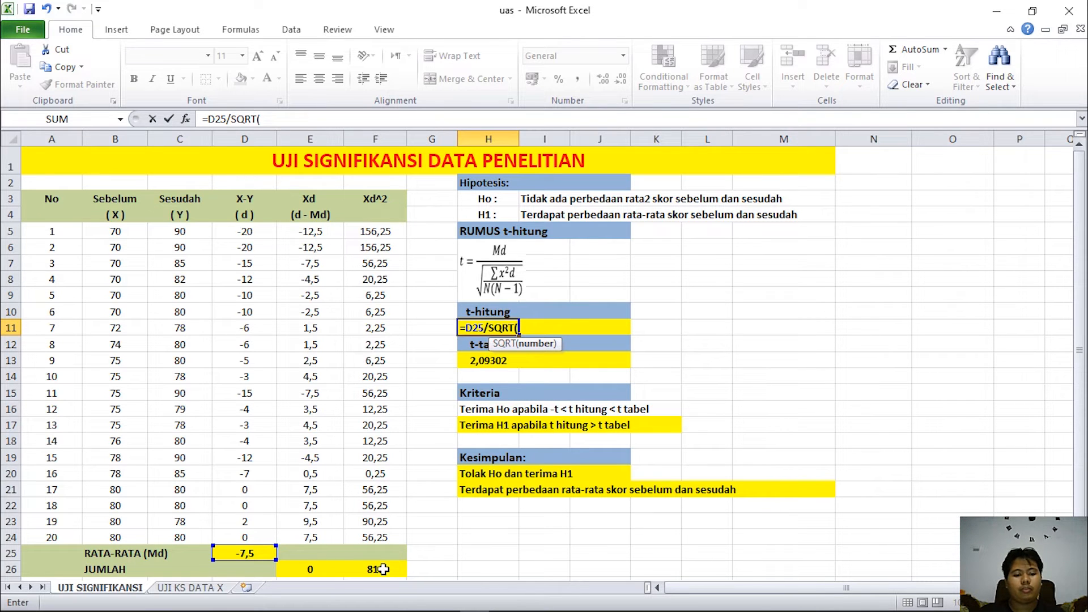
{"action": "left_click", "coordinate": [379, 568]}
{"action": "type", "text": "/"}
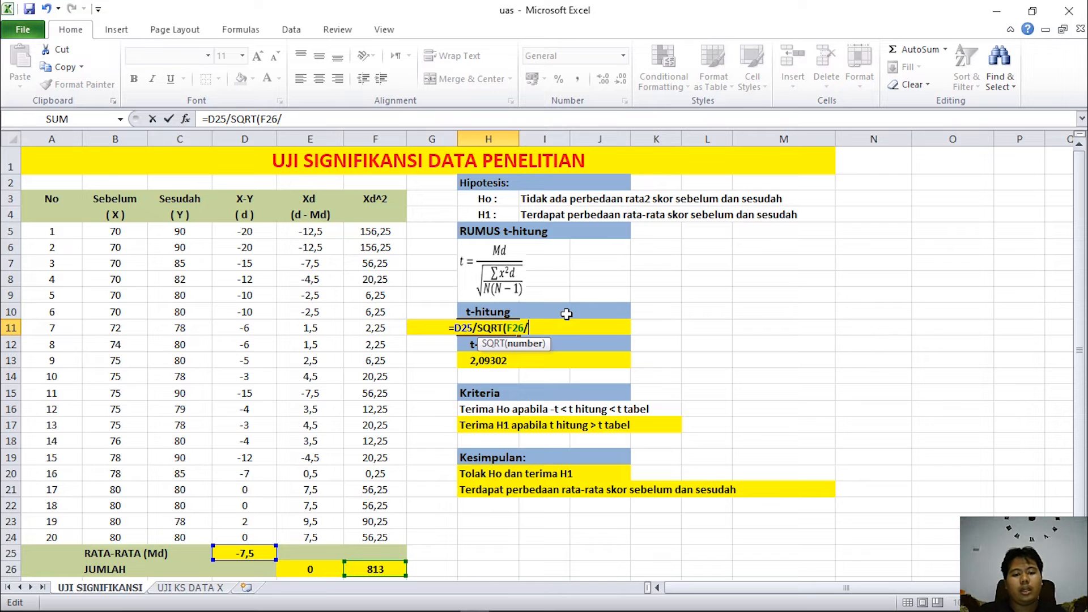
{"action": "type", "text": "(20"}
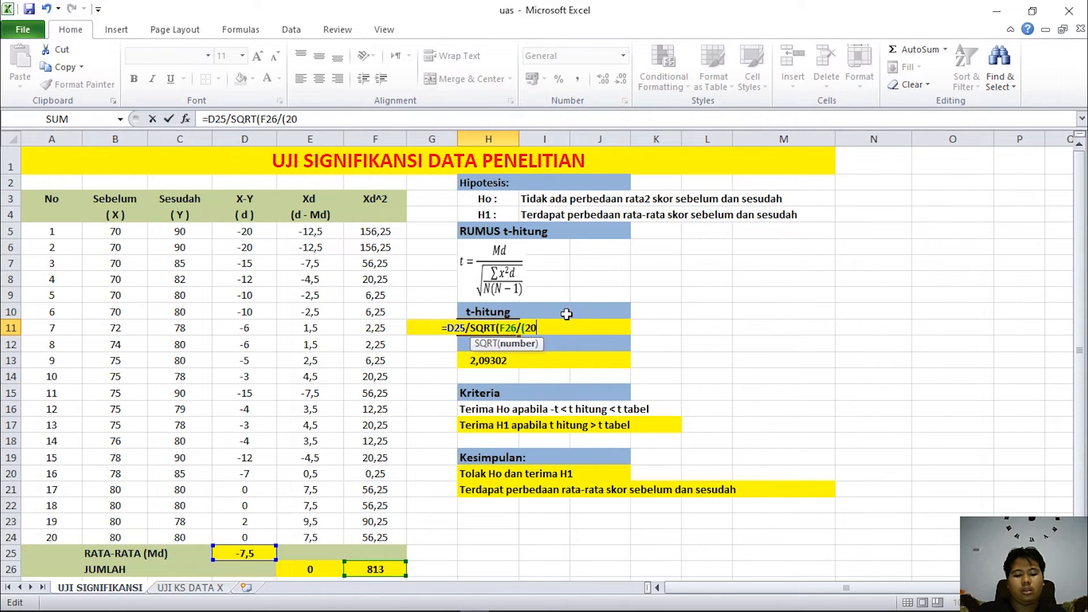
{"action": "type", "text": "*"}
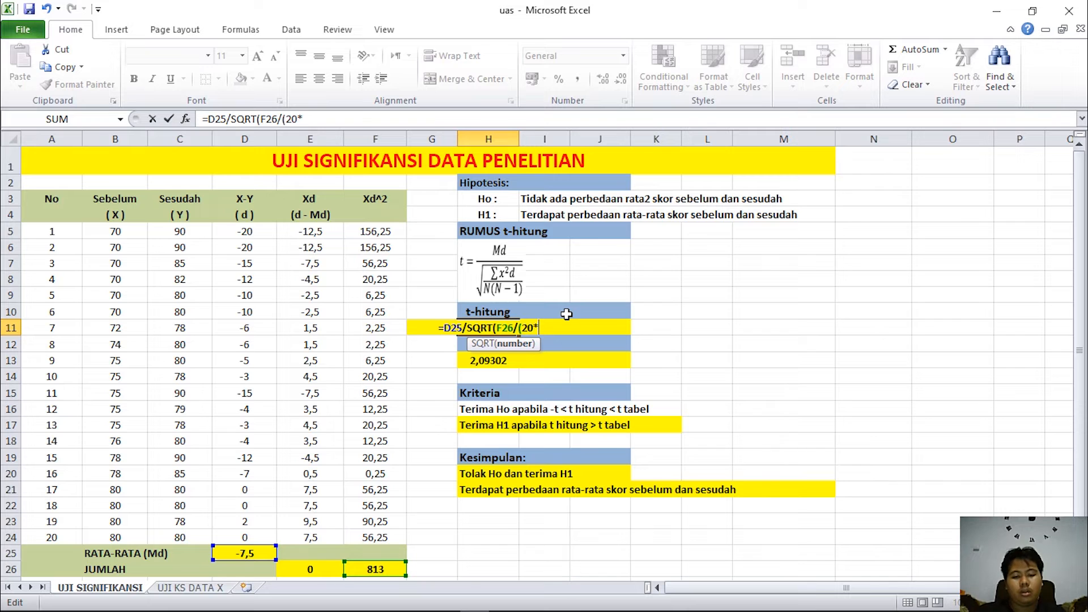
{"action": "type", "text": "(20"}
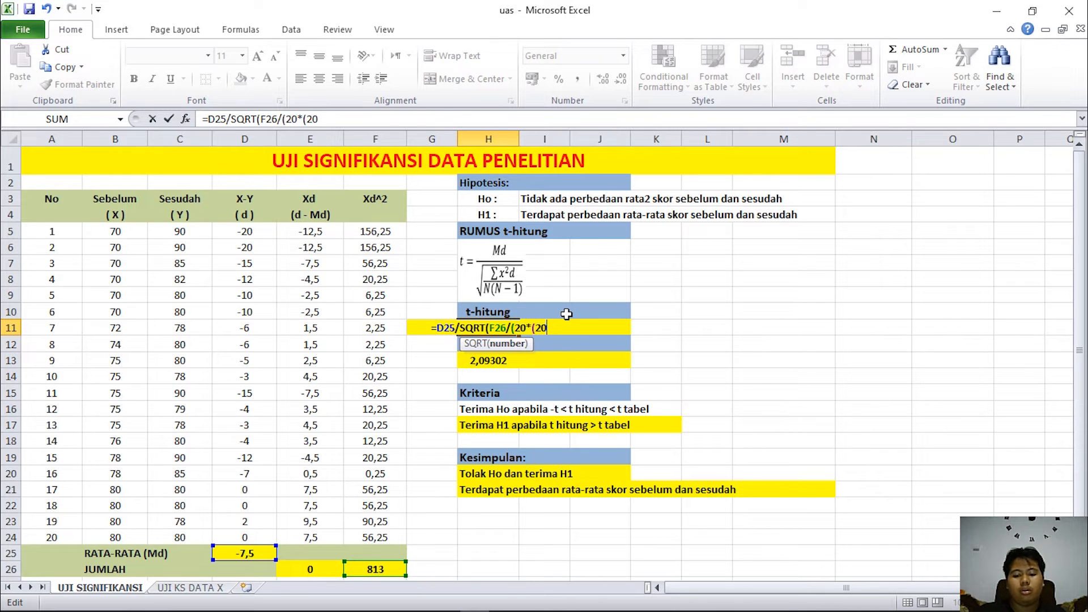
{"action": "type", "text": "-1)))"}
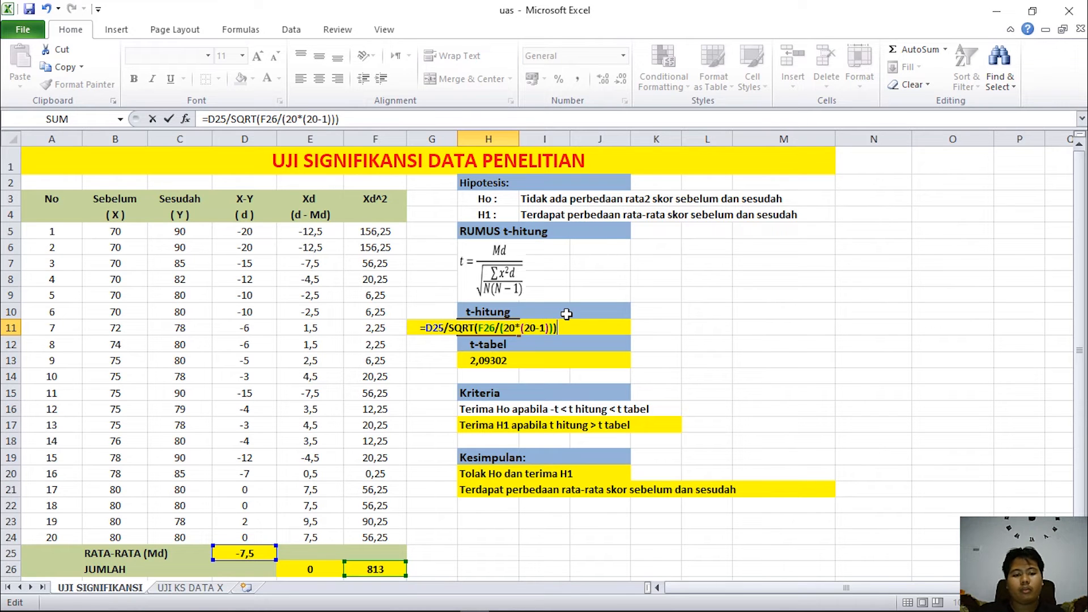
{"action": "key", "text": "Return"}
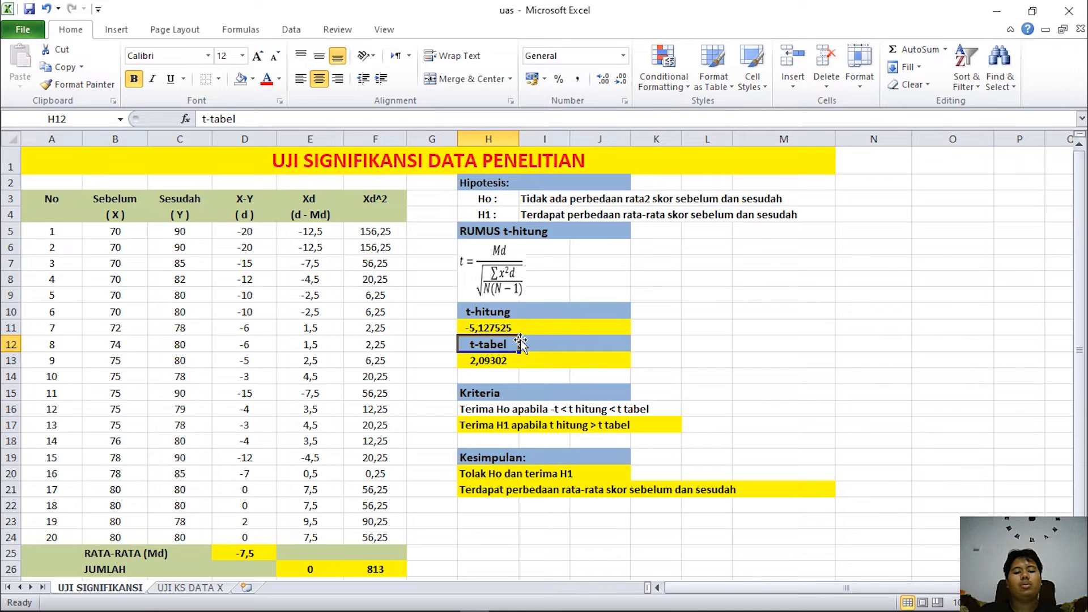
Check the t-tabel value for df 19 at 0.050 in the tabel-t PDF in Nitro Pro, and return to the Excel workbook.
{"action": "left_click", "coordinate": [550, 374]}
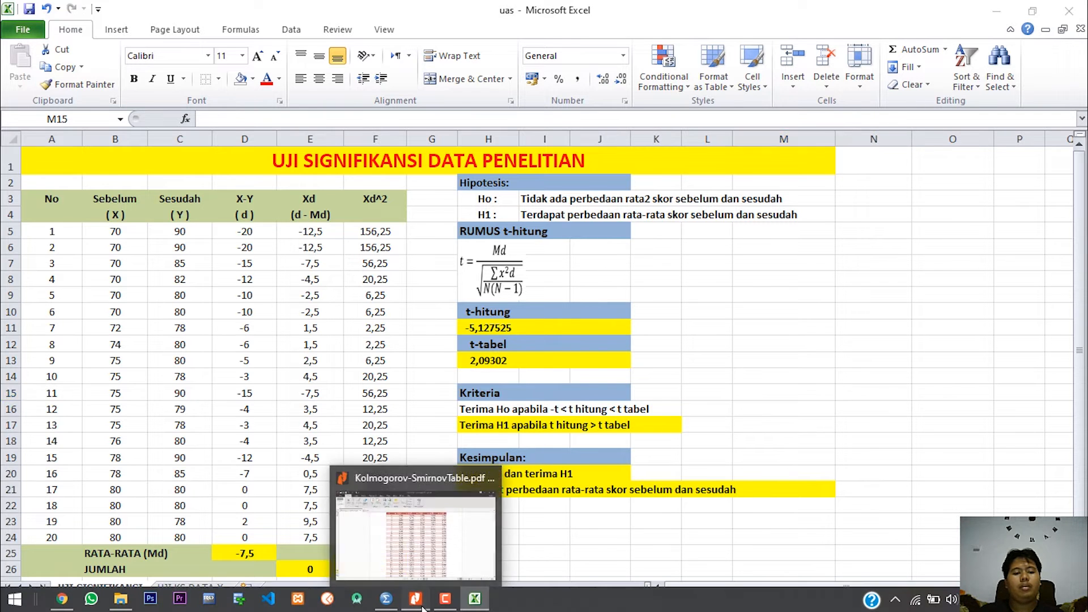
{"action": "left_click", "coordinate": [419, 607]}
{"action": "left_click", "coordinate": [187, 143]}
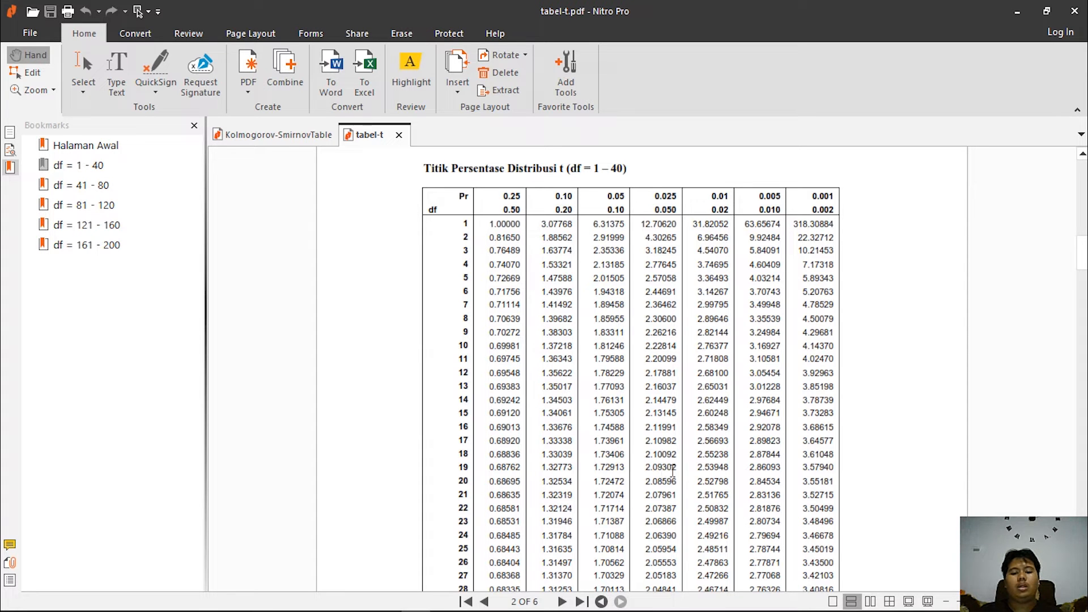
{"action": "left_click", "coordinate": [475, 599]}
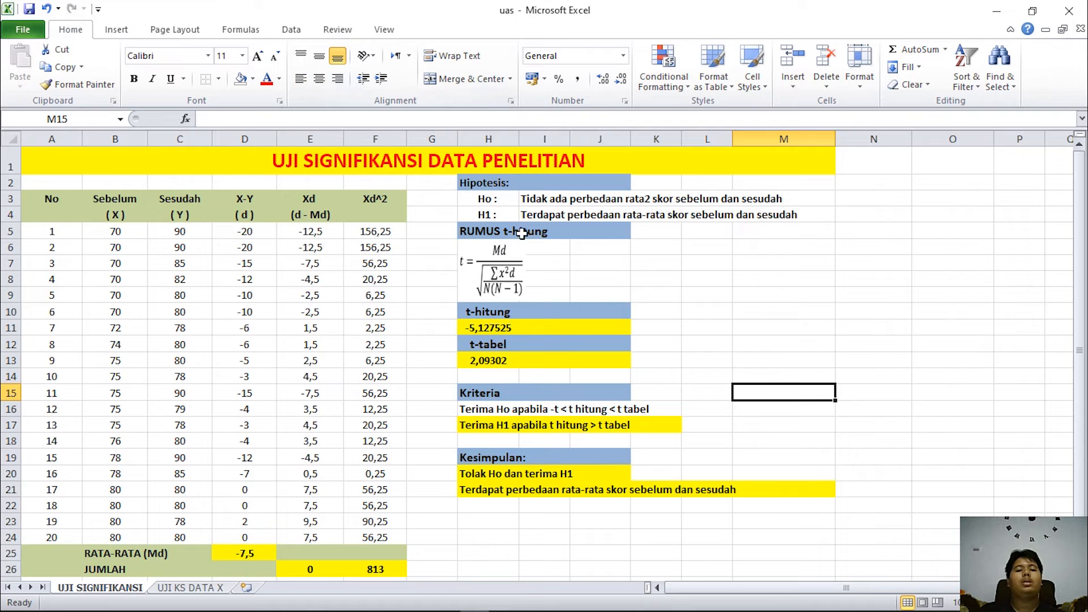
Run a t-Test: Paired Two Sample for Means on B5:B24 and C5:C24, with output to a new worksheet named SIGNIFIKANSI.
{"action": "left_click", "coordinate": [292, 30]}
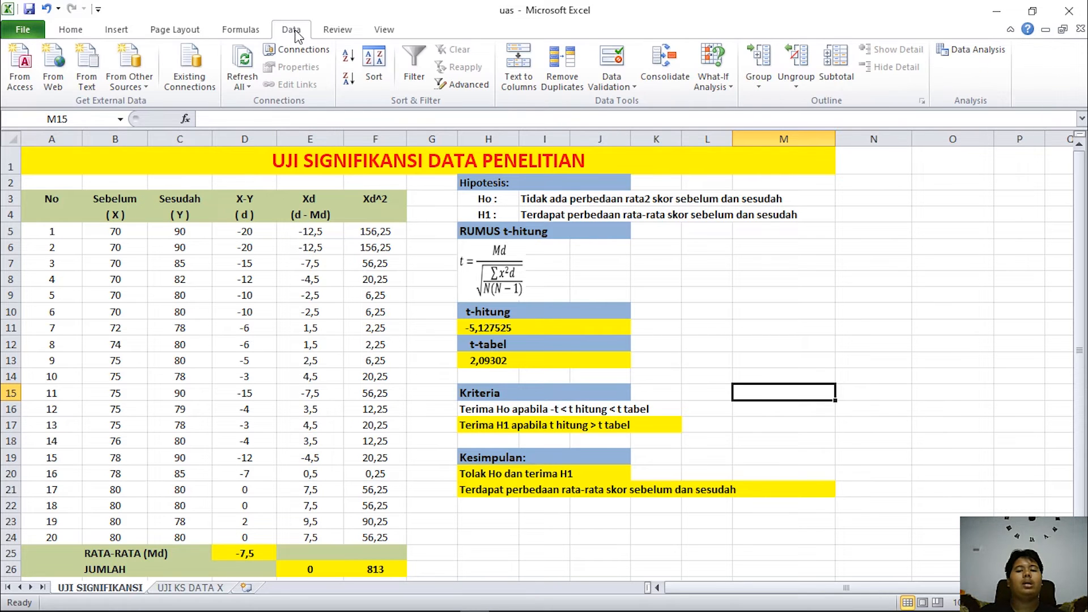
{"action": "left_click", "coordinate": [976, 52]}
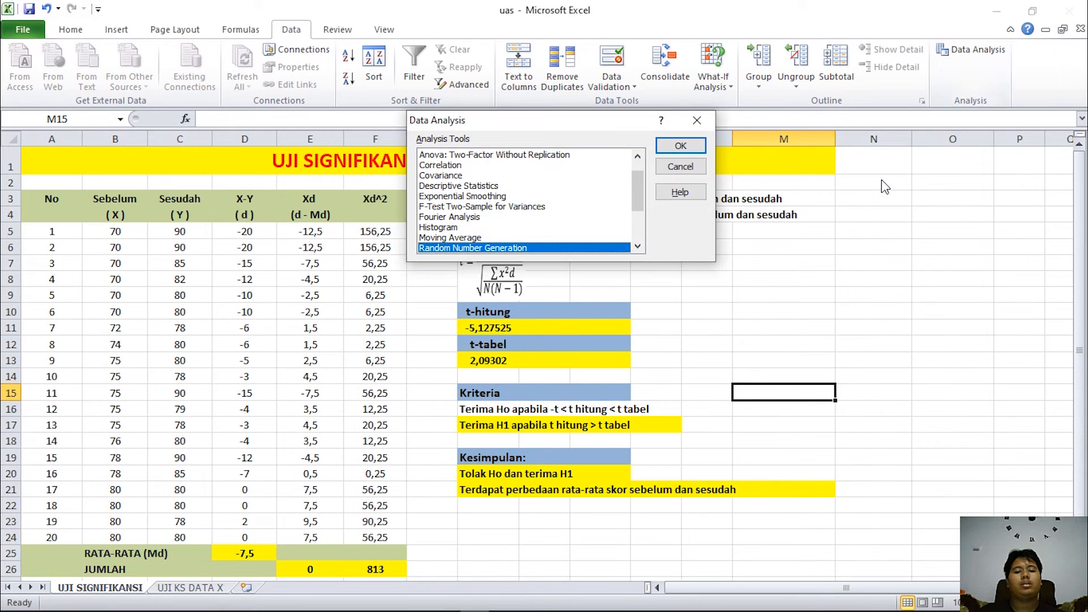
{"action": "left_click_drag", "start_coordinate": [634, 182], "coordinate": [633, 226]}
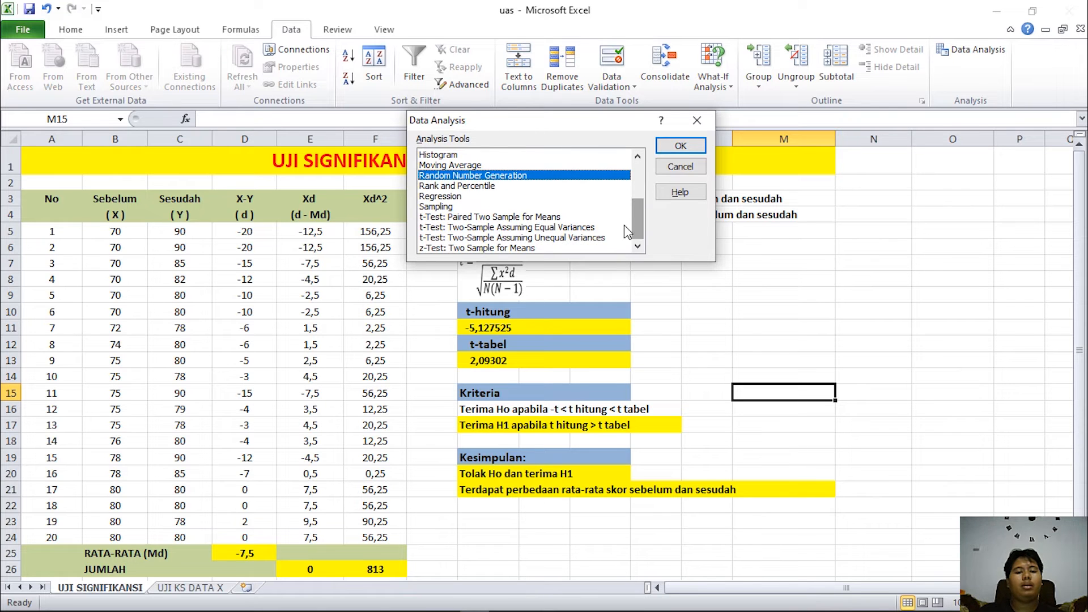
{"action": "double_click", "coordinate": [522, 217]}
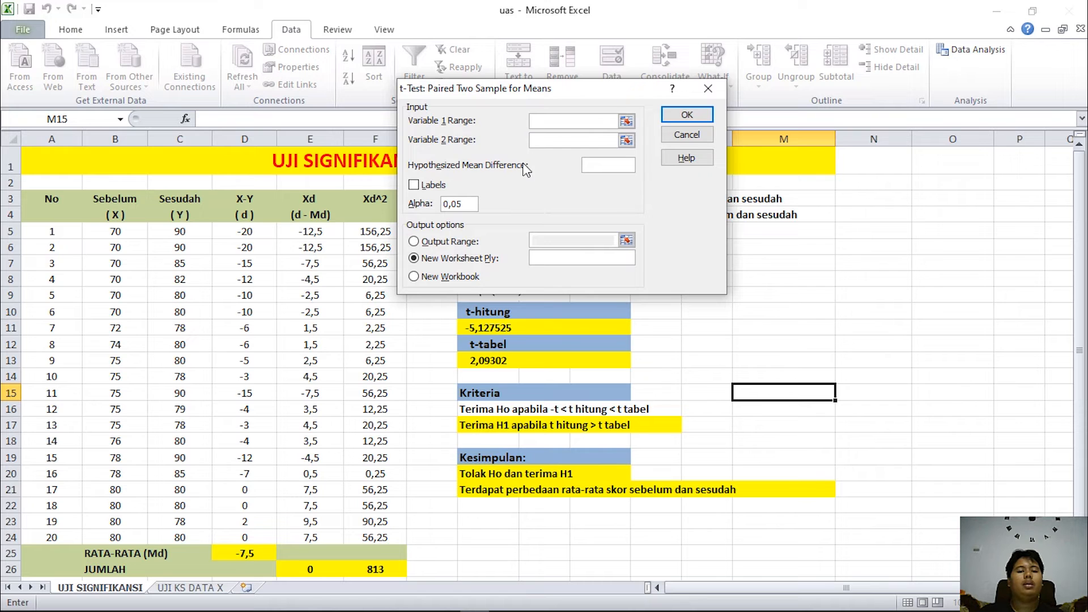
{"action": "left_click_drag", "start_coordinate": [115, 231], "coordinate": [118, 537]}
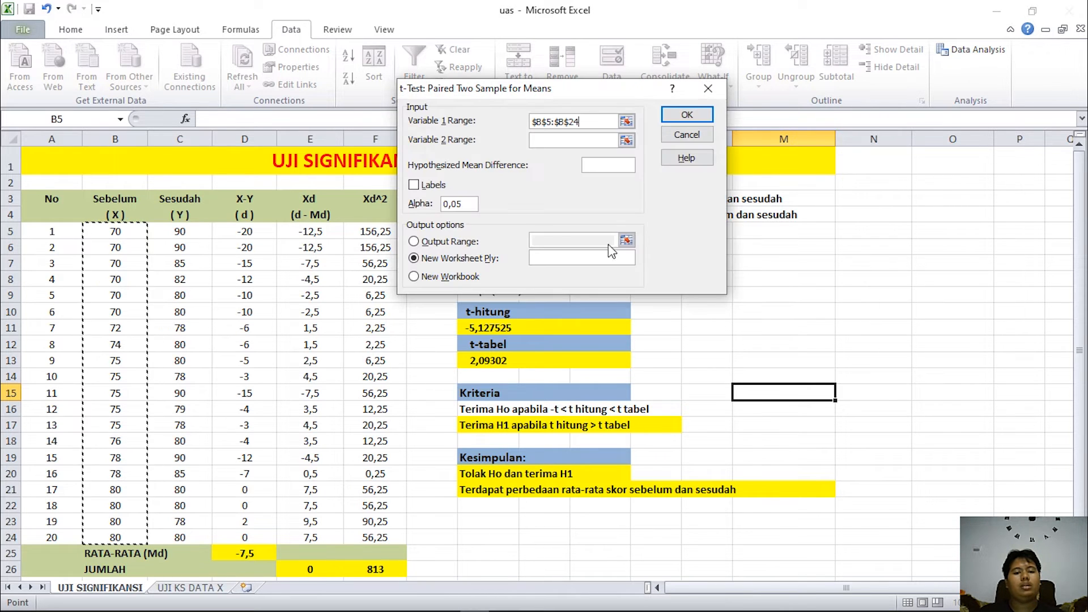
{"action": "left_click", "coordinate": [587, 141]}
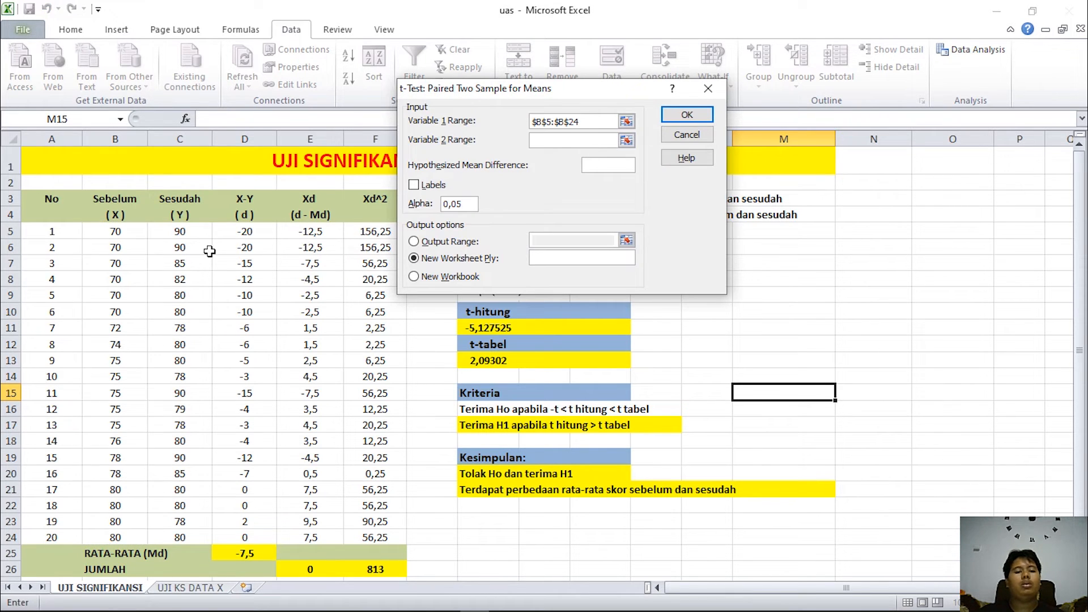
{"action": "left_click_drag", "start_coordinate": [187, 232], "coordinate": [187, 537]}
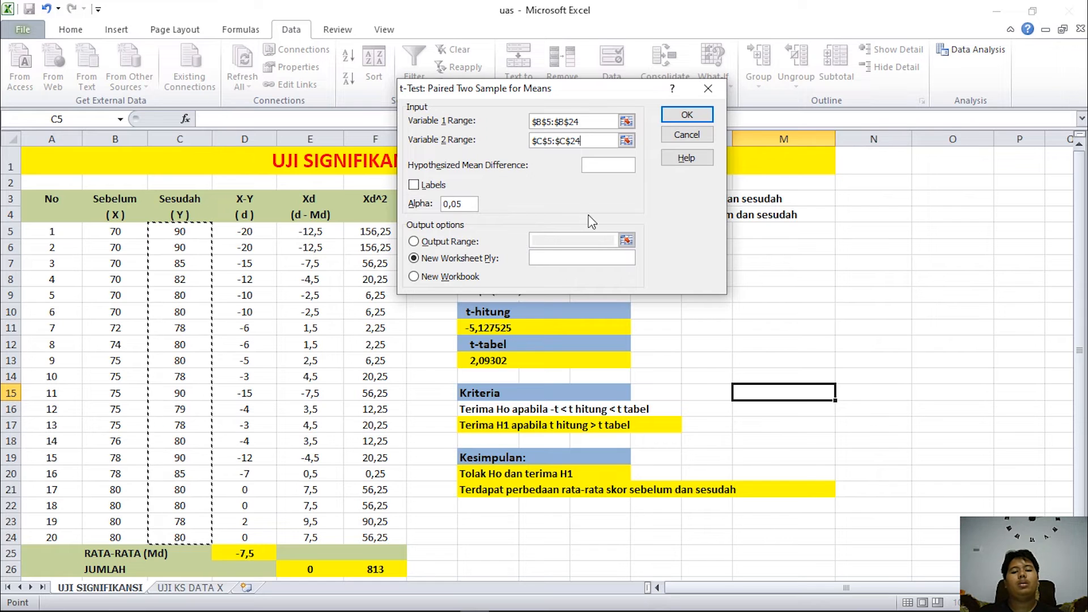
{"action": "left_click", "coordinate": [566, 258]}
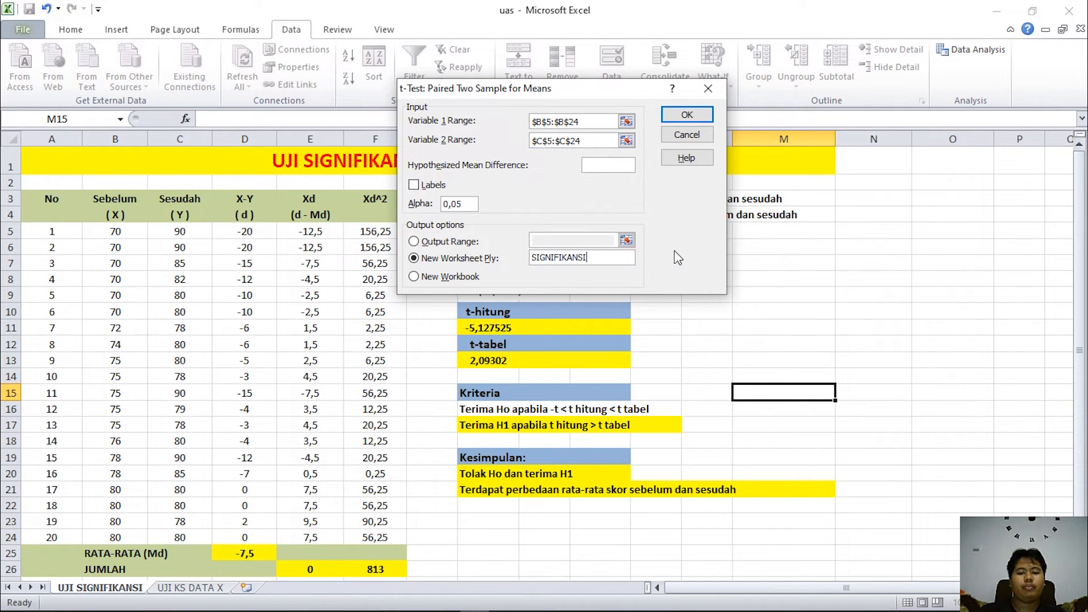
{"action": "left_click", "coordinate": [686, 115]}
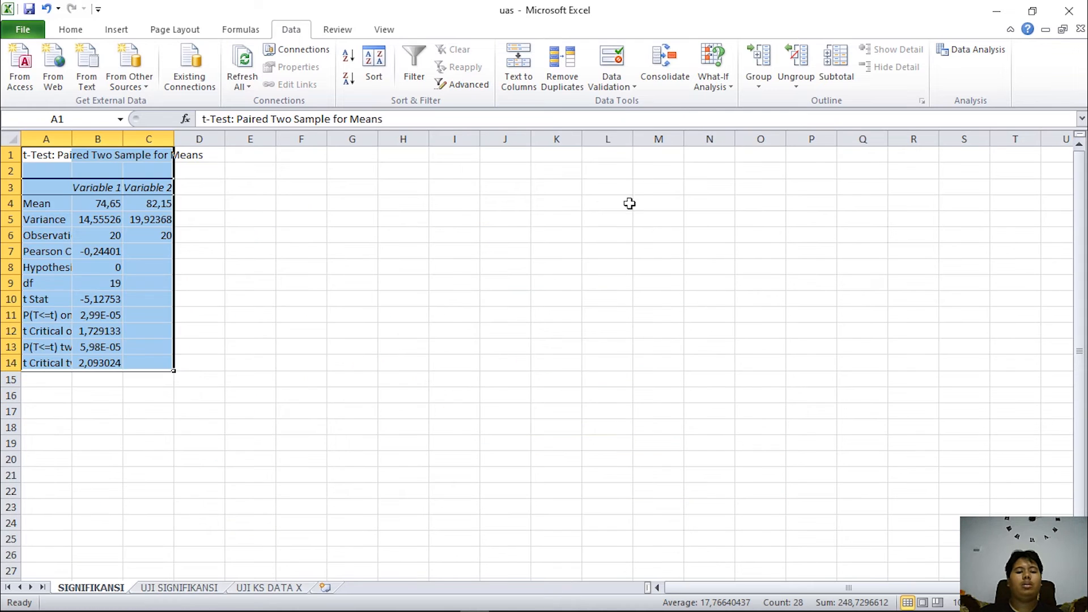
Widen the result columns on the SIGNIFIKANSI sheet and copy the t-test table to M6 of the UJI SIGNIFIKANSI sheet.
{"action": "left_click_drag", "start_coordinate": [71, 139], "coordinate": [282, 140]}
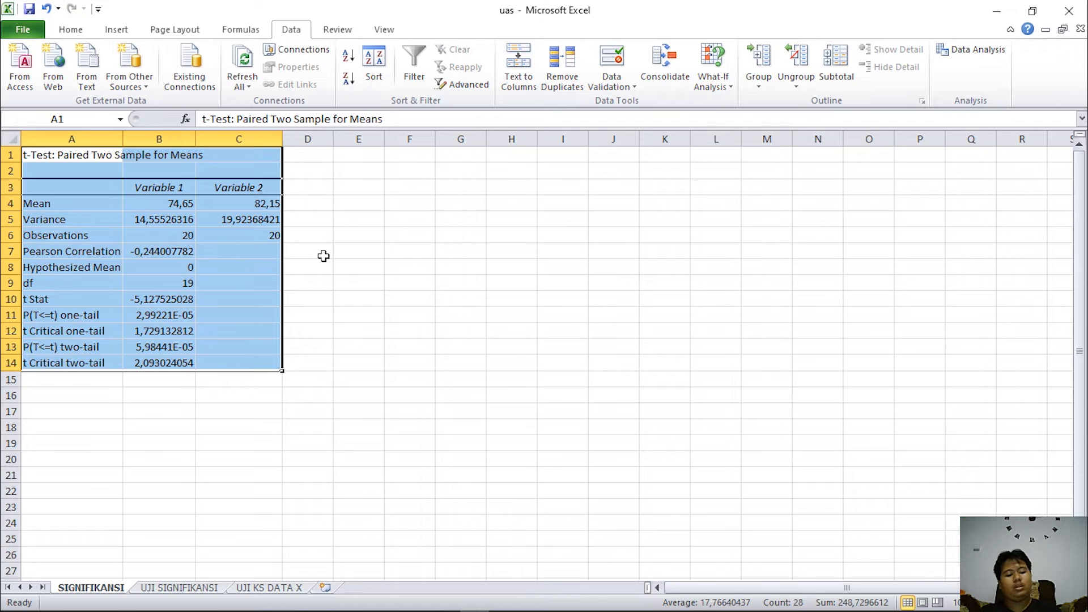
{"action": "key", "text": "ctrl+c"}
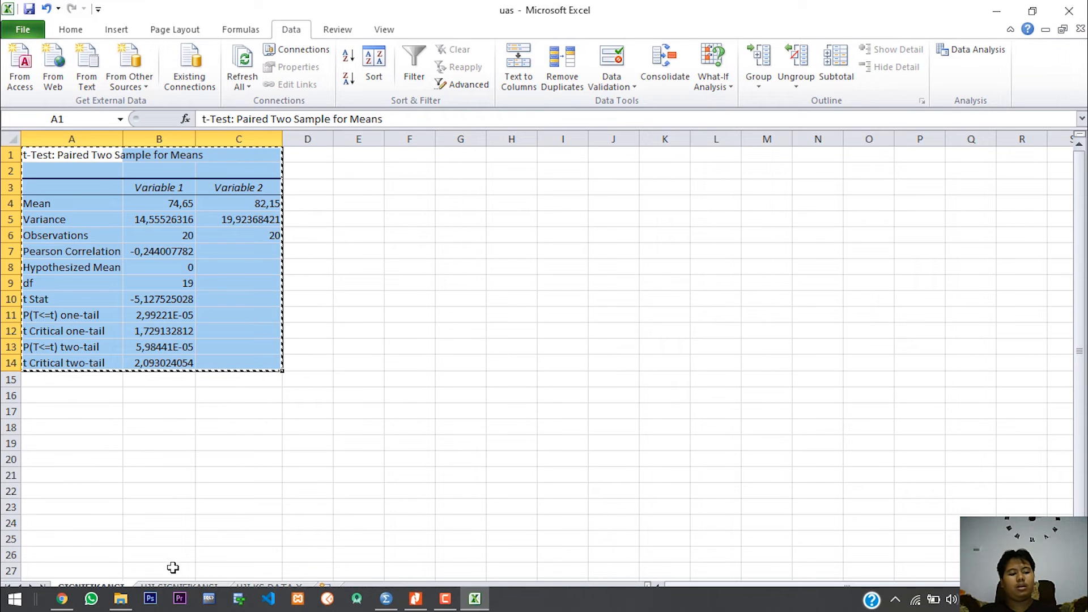
{"action": "left_click", "coordinate": [177, 589]}
{"action": "left_click", "coordinate": [737, 248]}
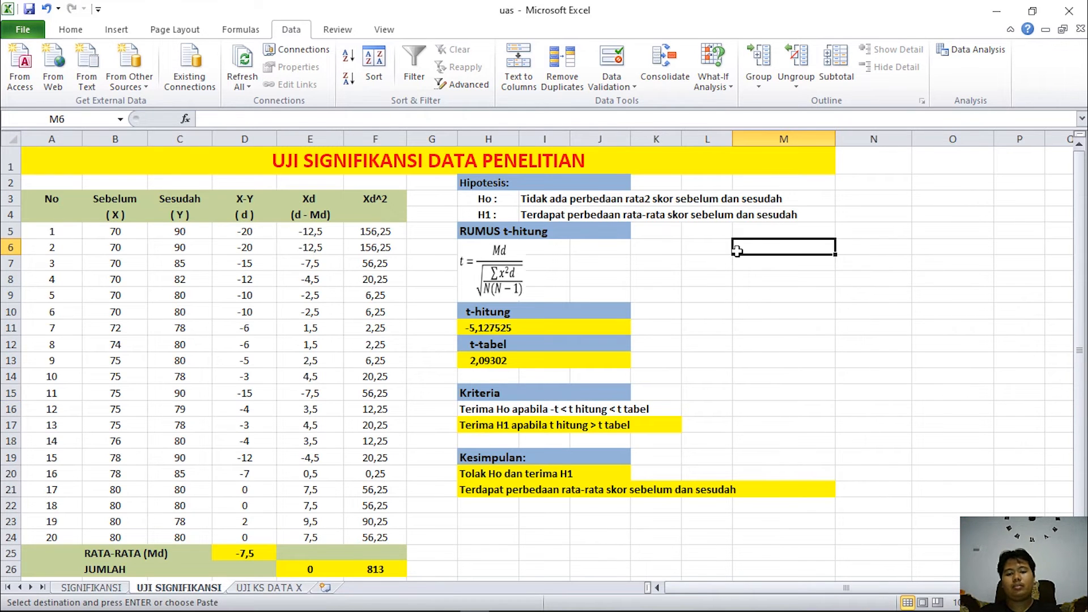
{"action": "key", "text": "ctrl+v"}
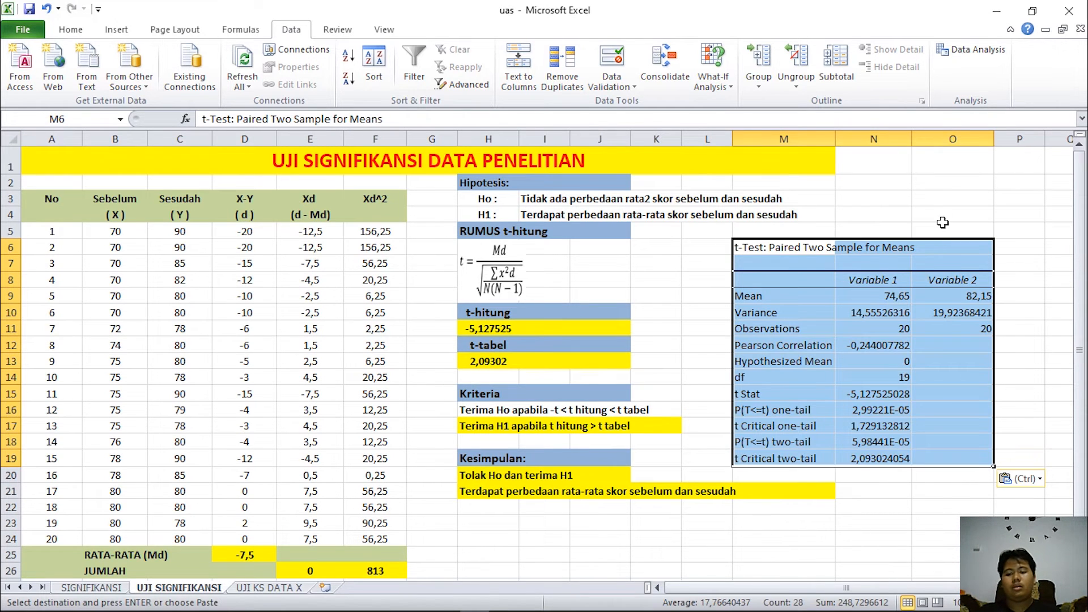
Highlight the t Stat and t Critical two-tail values in the pasted t-test table with yellow fill.
{"action": "left_click", "coordinate": [863, 392]}
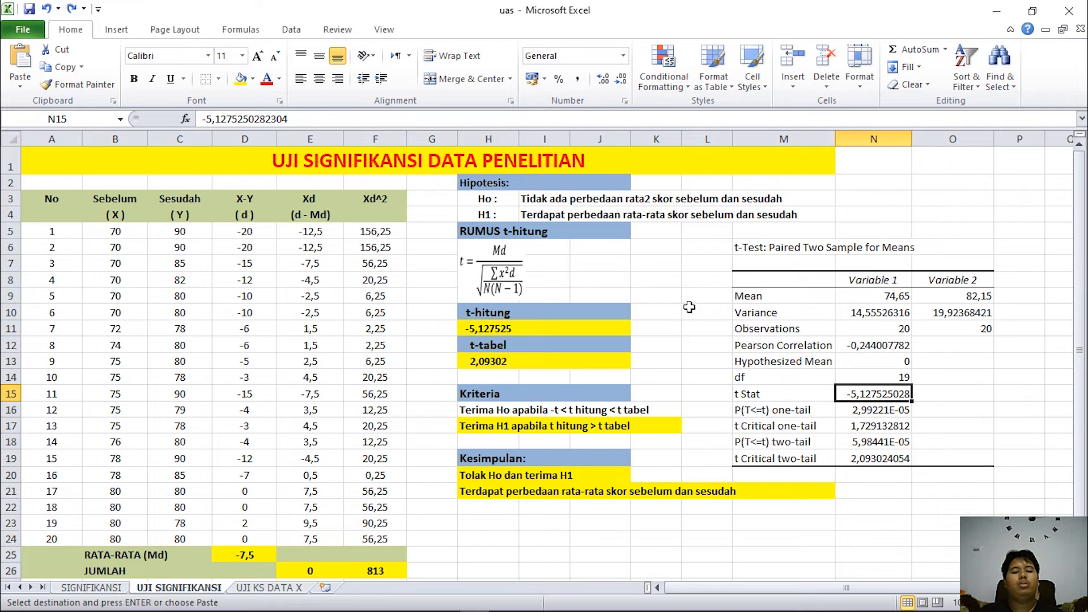
{"action": "left_click", "coordinate": [241, 78]}
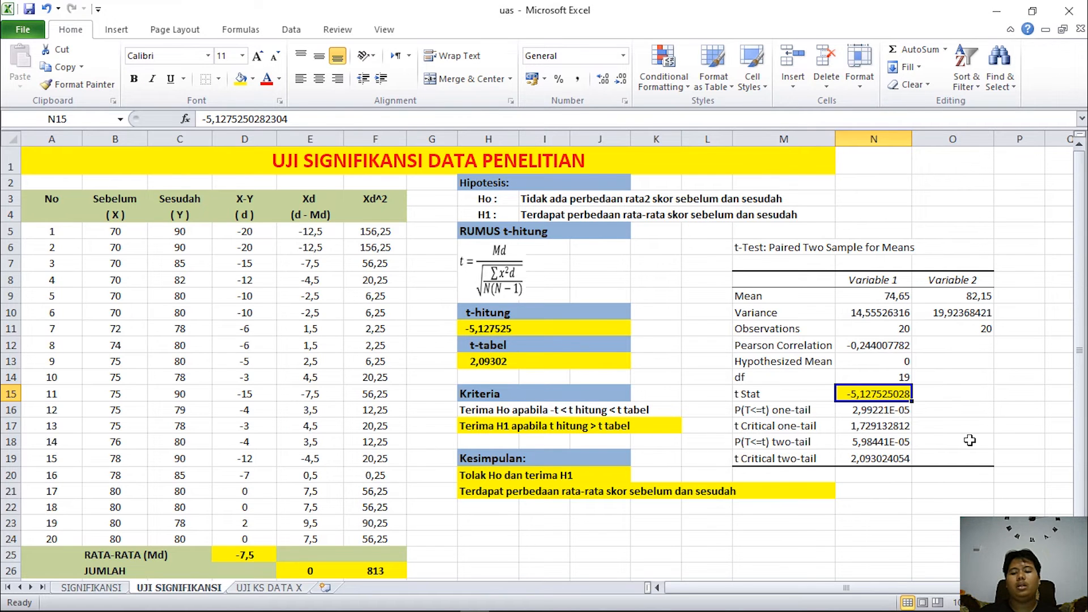
{"action": "left_click", "coordinate": [873, 464]}
{"action": "left_click", "coordinate": [599, 522]}
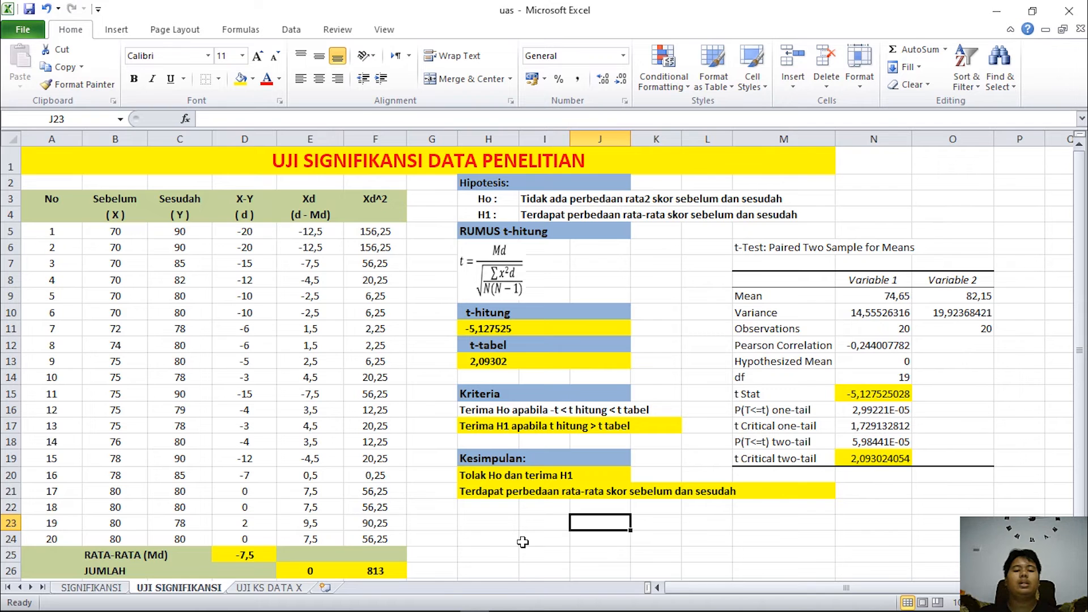
Switch to IBM SPSS Statistics and define two variables named SEBELUM and SESUDAH.
{"action": "left_click", "coordinate": [386, 598]}
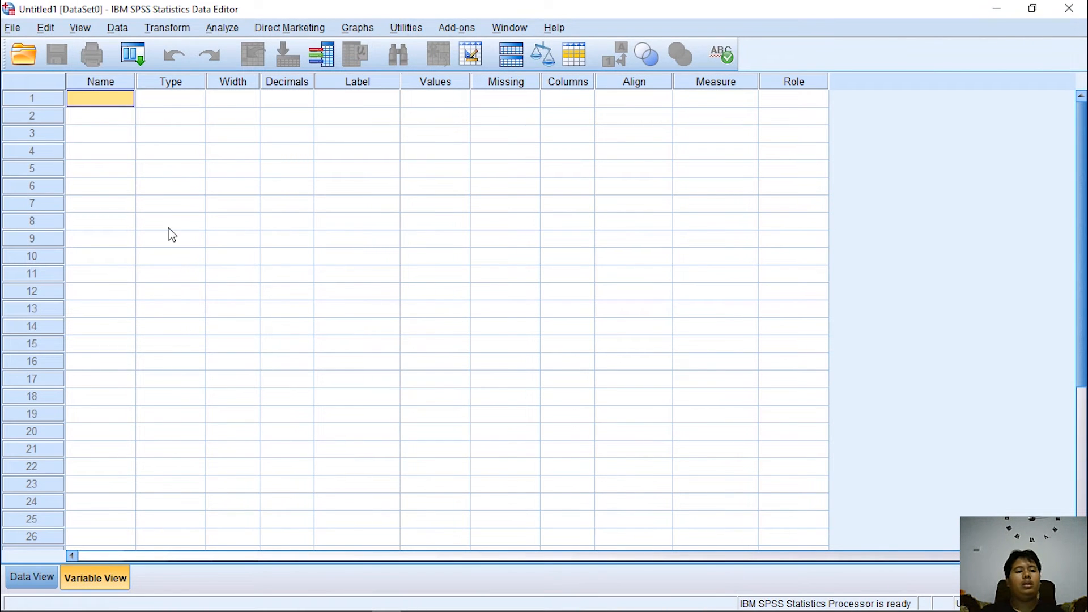
{"action": "type", "text": "SEBELUM"}
{"action": "left_click", "coordinate": [113, 115]}
{"action": "type", "text": "SESUDAH"}
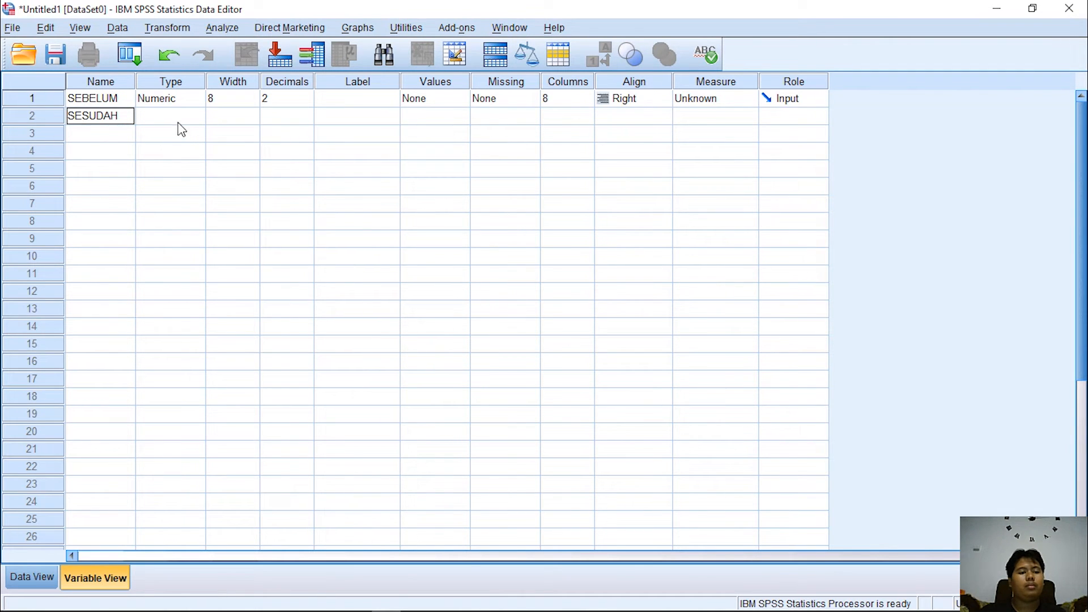
Set the numeric type of both SEBELUM and SESUDAH to width 2 and 0 decimal places.
{"action": "left_click", "coordinate": [176, 120]}
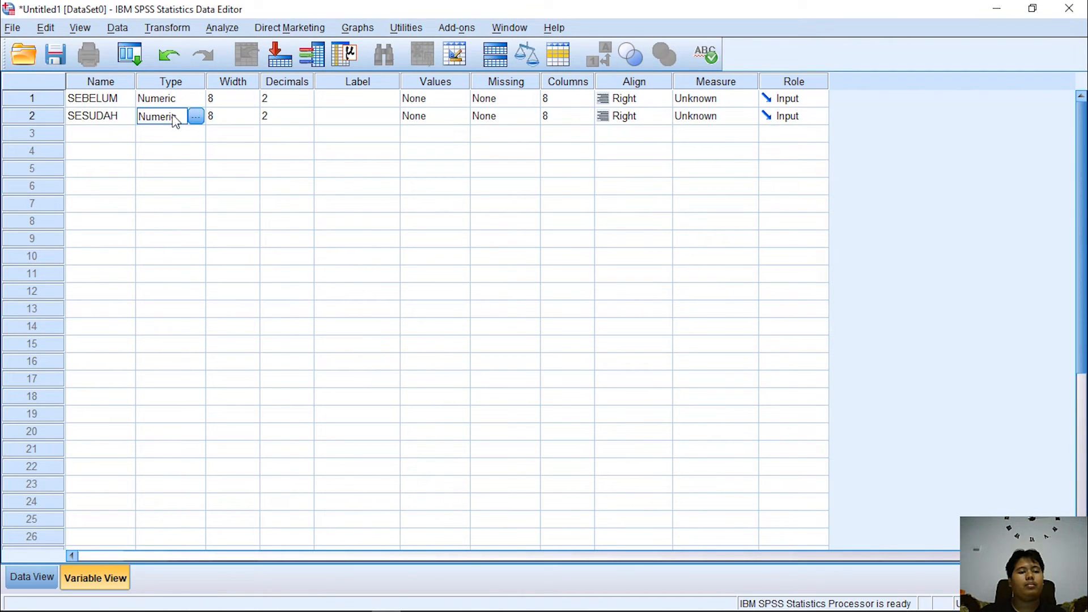
{"action": "double_click", "coordinate": [195, 100]}
{"action": "left_click", "coordinate": [693, 238]}
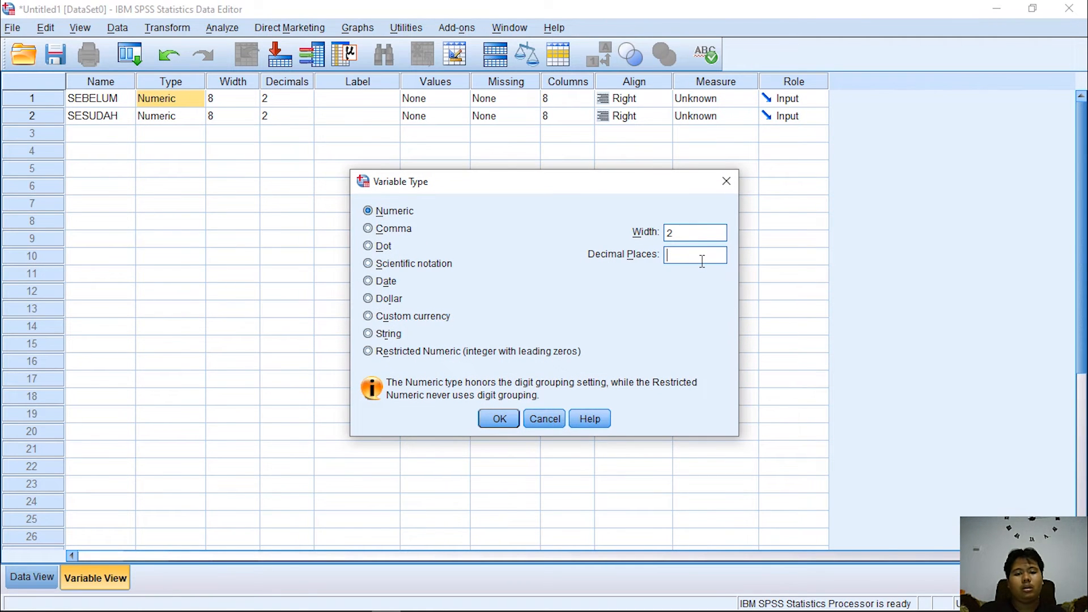
{"action": "left_click", "coordinate": [499, 419]}
{"action": "left_click", "coordinate": [198, 116]}
{"action": "left_click", "coordinate": [197, 117]}
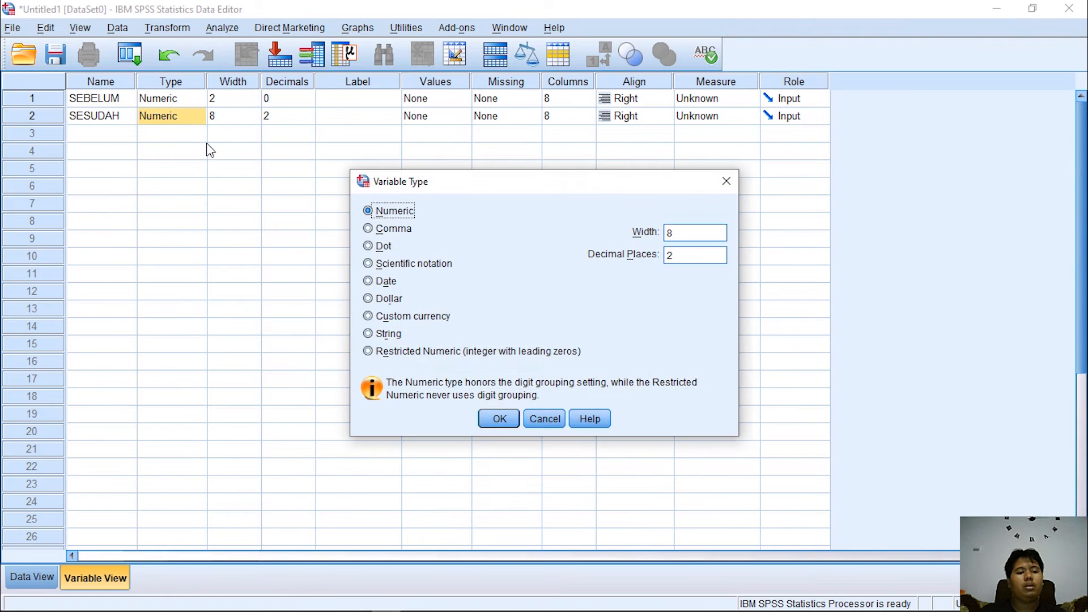
{"action": "left_click", "coordinate": [687, 231]}
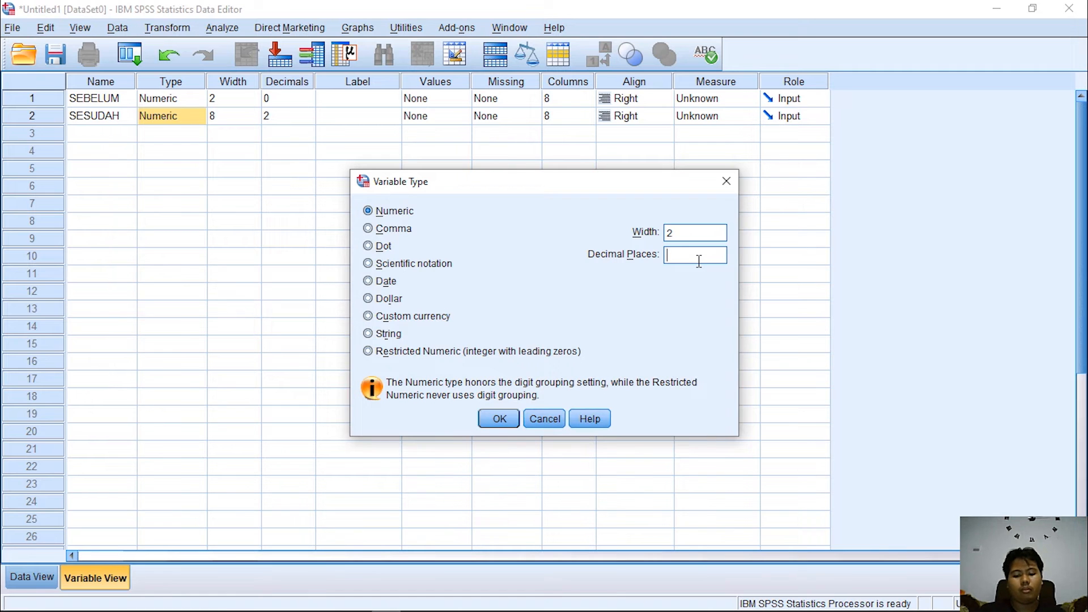
{"action": "left_click", "coordinate": [498, 419]}
Label the first variable SEBELUM and the second variable SESUDAH.
{"action": "left_click", "coordinate": [365, 101]}
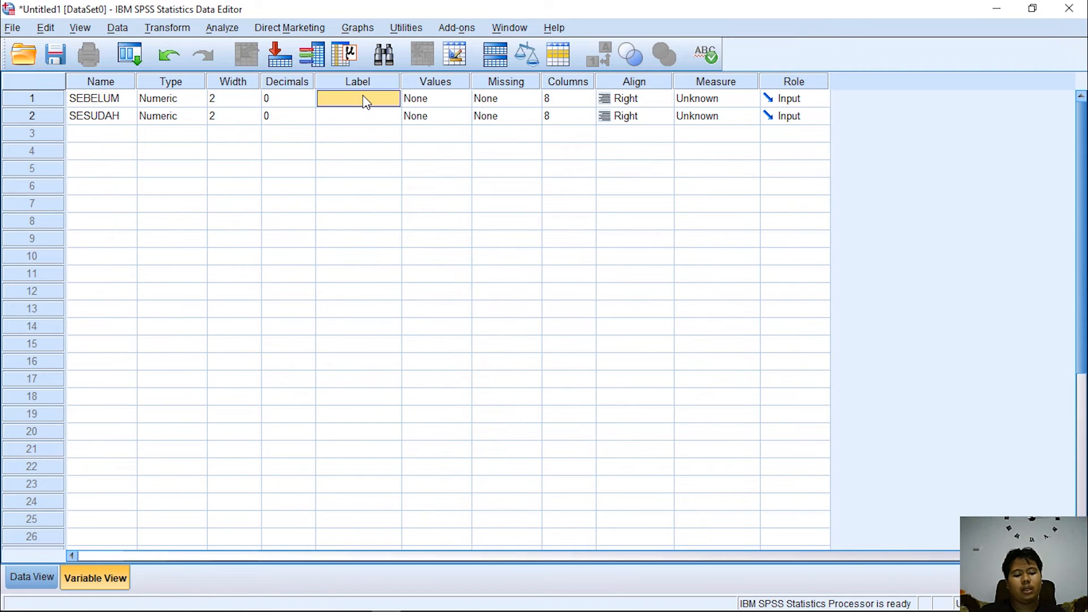
{"action": "type", "text": "SEBELUM"}
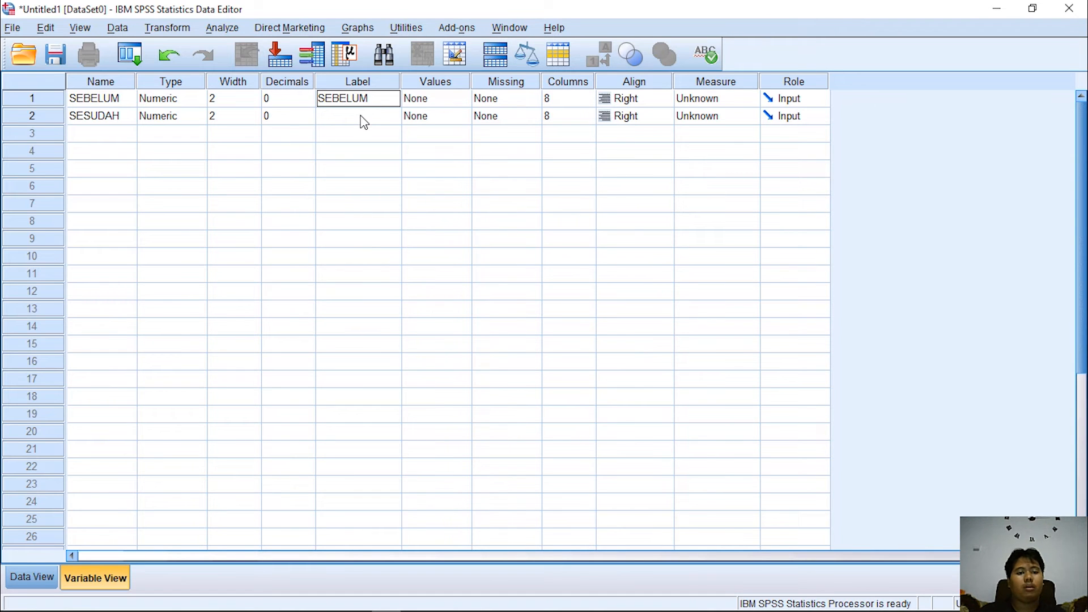
{"action": "left_click", "coordinate": [361, 117]}
{"action": "type", "text": "SESUDAH"}
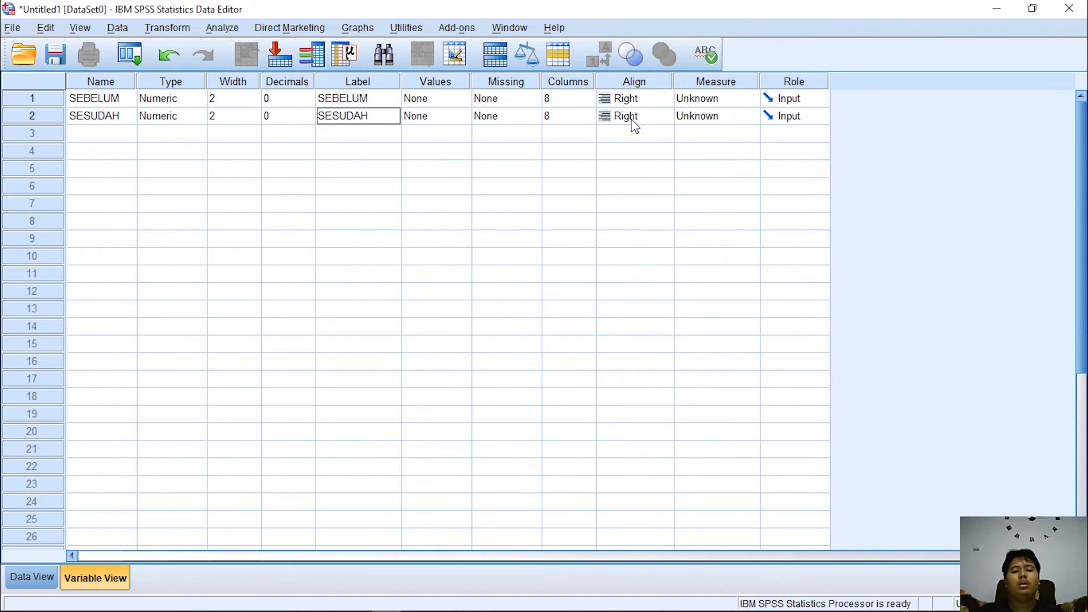
Set the measurement level of both the SEBELUM and SESUDAH variables to Scale.
{"action": "left_click", "coordinate": [733, 101]}
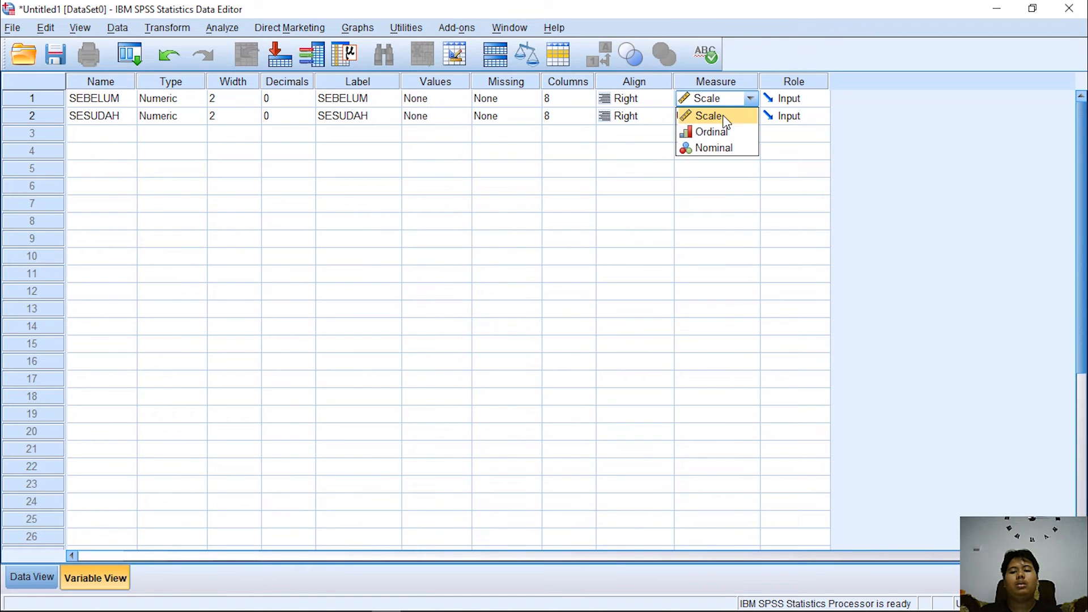
{"action": "left_click", "coordinate": [726, 117]}
{"action": "left_click", "coordinate": [724, 114]}
{"action": "left_click", "coordinate": [519, 245]}
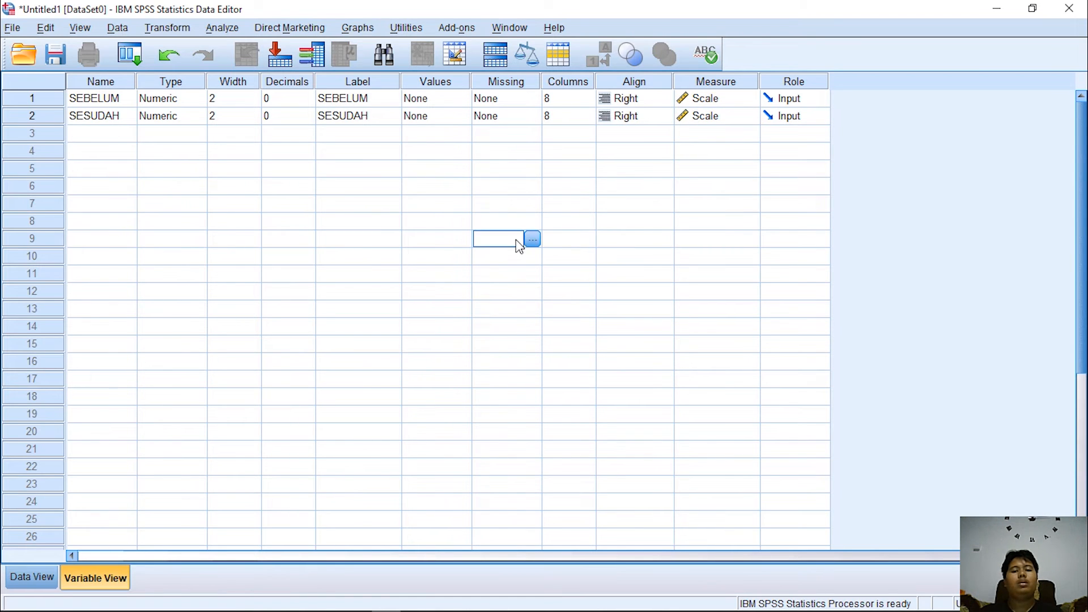
Copy the Sebelum scores B5:B24 from the Excel workbook into the SEBELUM column of the SPSS data, starting at row 1.
{"action": "left_click", "coordinate": [30, 573]}
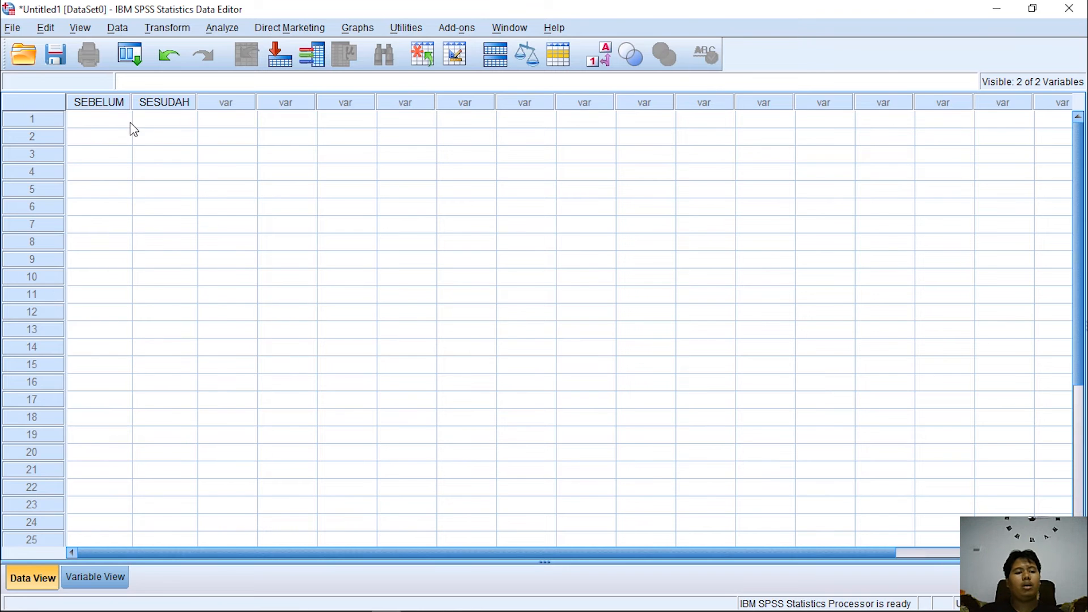
{"action": "left_click", "coordinate": [111, 121]}
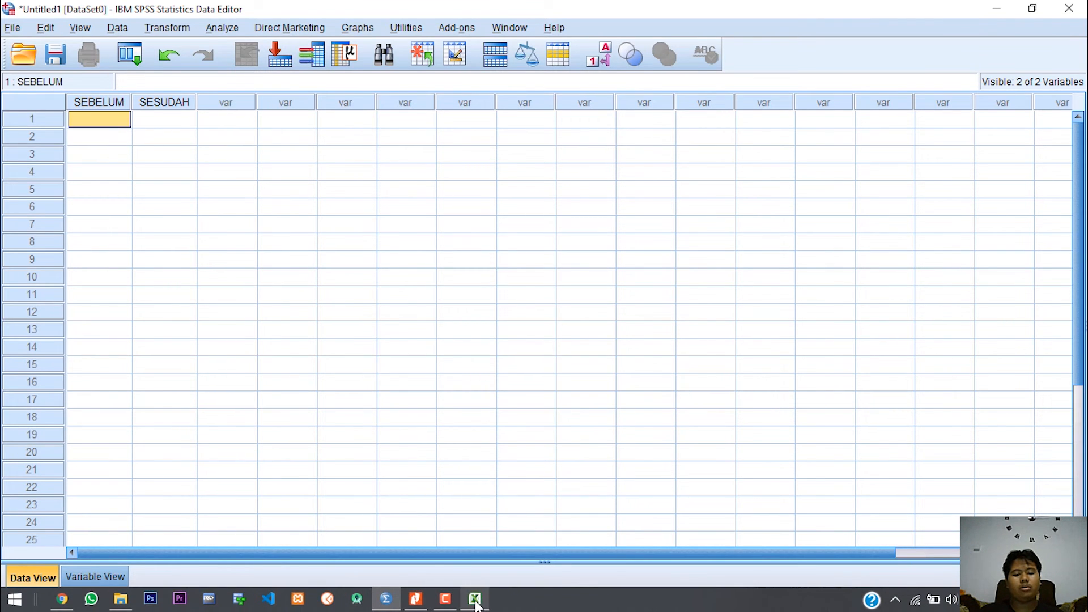
{"action": "mouse_move", "coordinate": [476, 604]}
{"action": "left_click", "coordinate": [473, 536]}
{"action": "left_click_drag", "start_coordinate": [115, 231], "coordinate": [115, 539]}
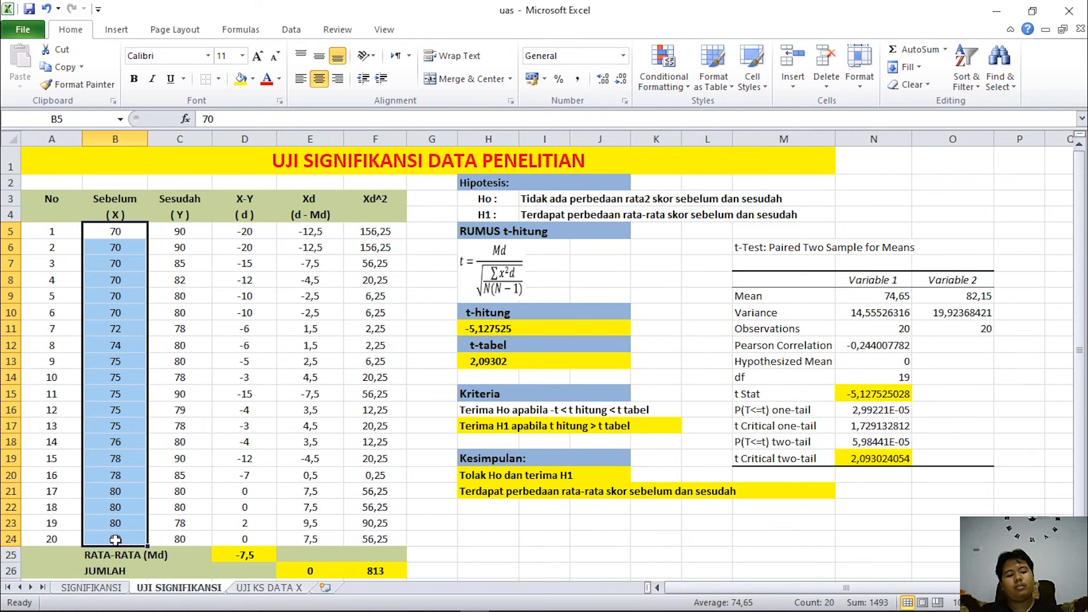
{"action": "key", "text": "ctrl+c"}
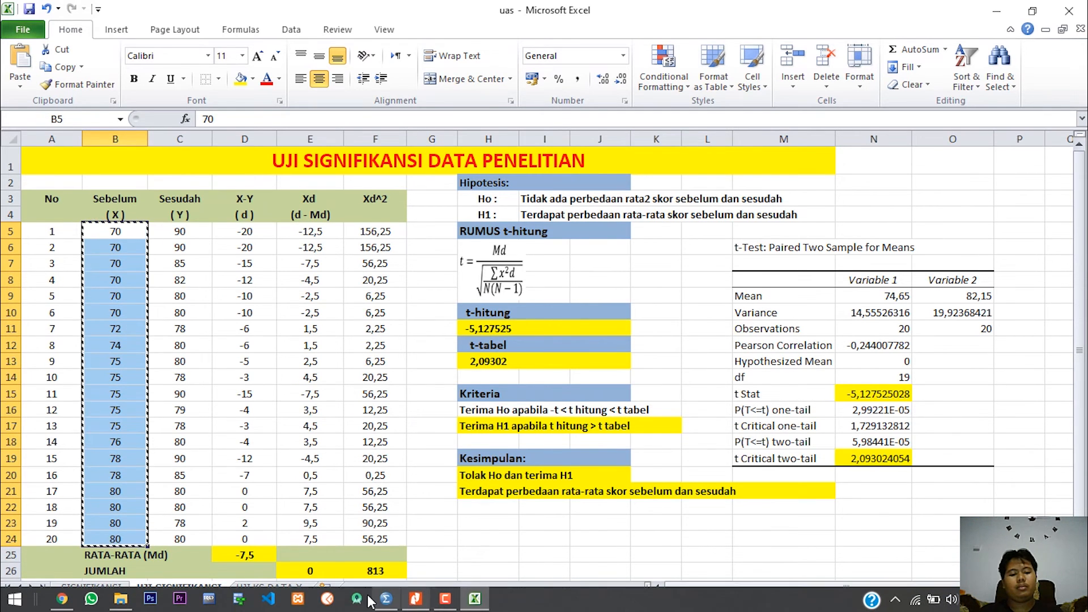
{"action": "left_click", "coordinate": [389, 599]}
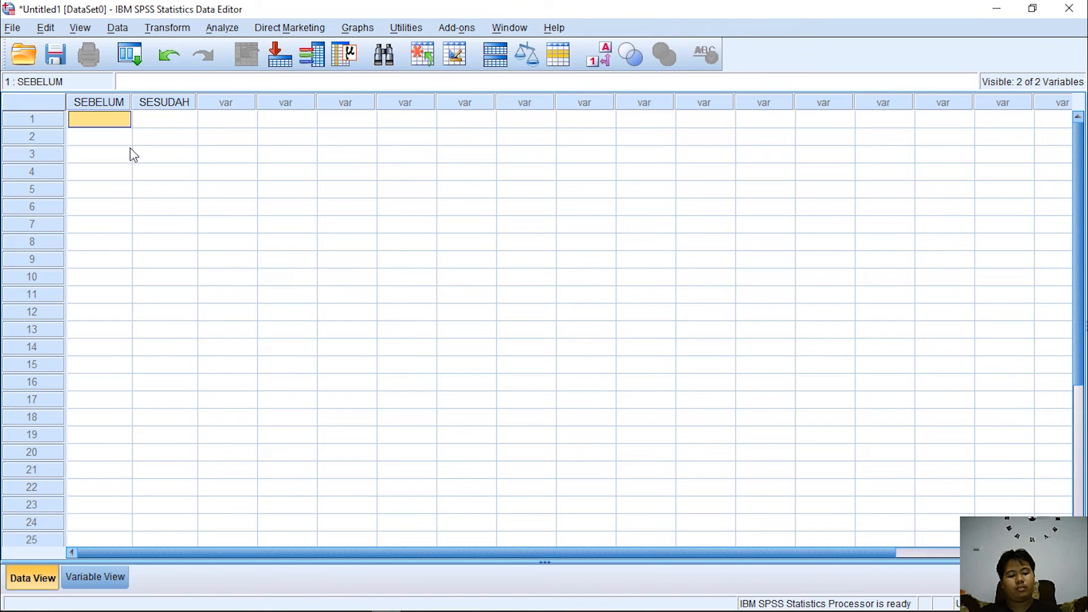
{"action": "key", "text": "ctrl+v"}
Copy the Sesudah scores C5:C24 from the Excel workbook into the SESUDAH column of the SPSS data, starting at row 1.
{"action": "left_click", "coordinate": [476, 601]}
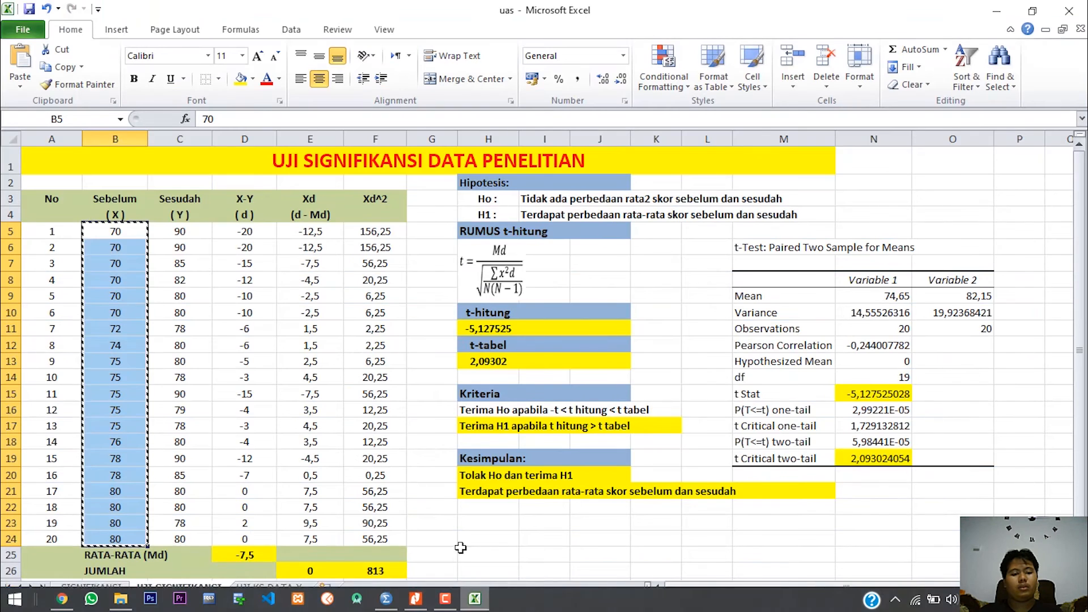
{"action": "key", "text": "Escape"}
{"action": "left_click_drag", "start_coordinate": [173, 230], "coordinate": [193, 538]}
{"action": "key", "text": "ctrl+c"}
{"action": "left_click", "coordinate": [338, 604]}
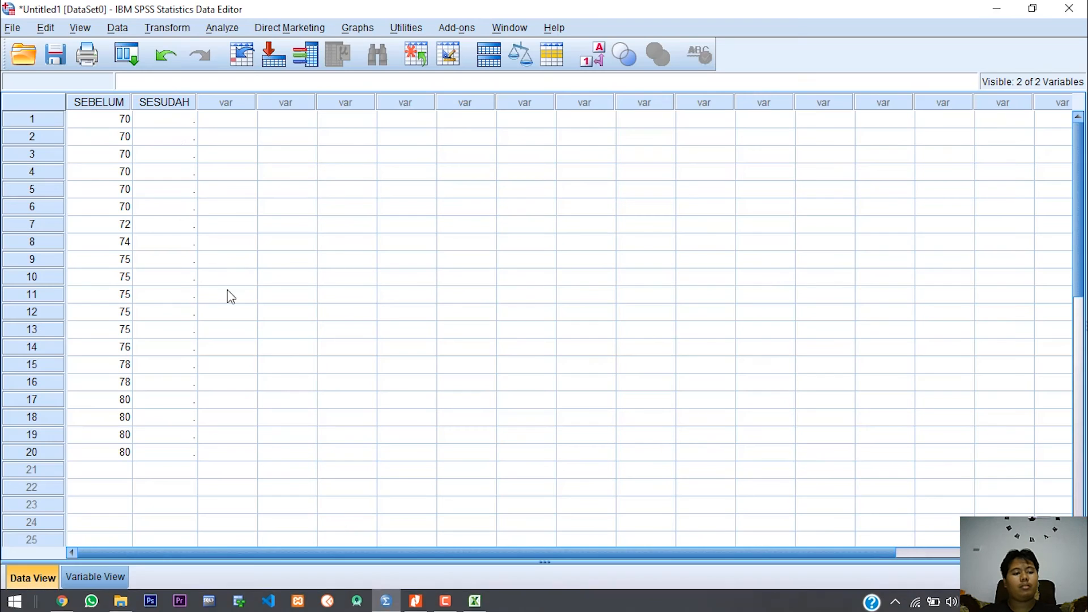
{"action": "left_click", "coordinate": [189, 120]}
{"action": "key", "text": "ctrl+v"}
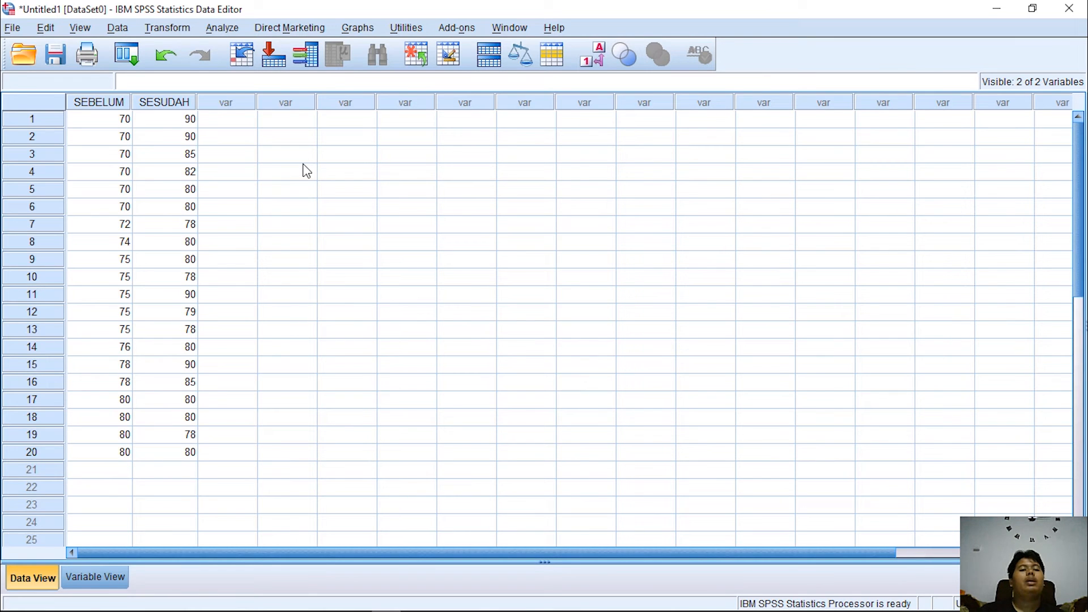
Run a one-sample Kolmogorov-Smirnov test against the Normal distribution on the SEBELUM variable.
{"action": "left_click", "coordinate": [221, 28]}
{"action": "mouse_move", "coordinate": [265, 312]}
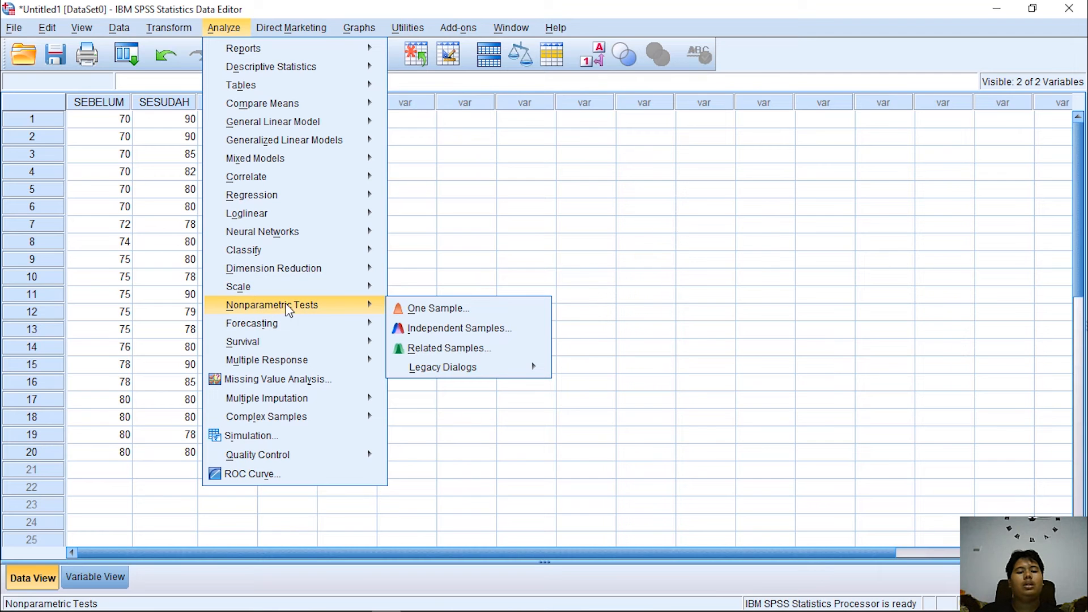
{"action": "mouse_move", "coordinate": [437, 371]}
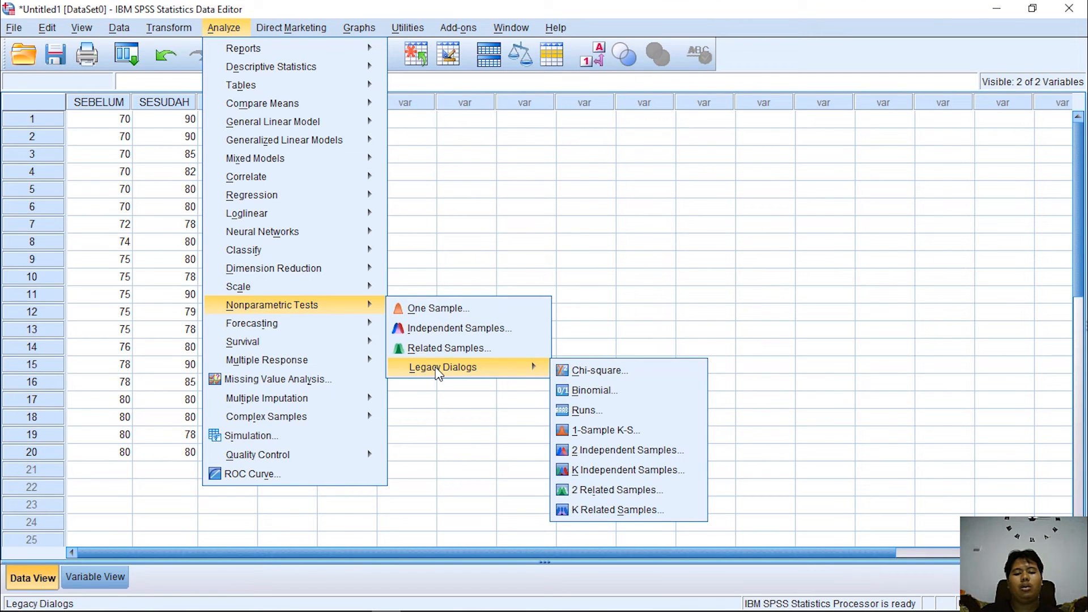
{"action": "left_click", "coordinate": [593, 430]}
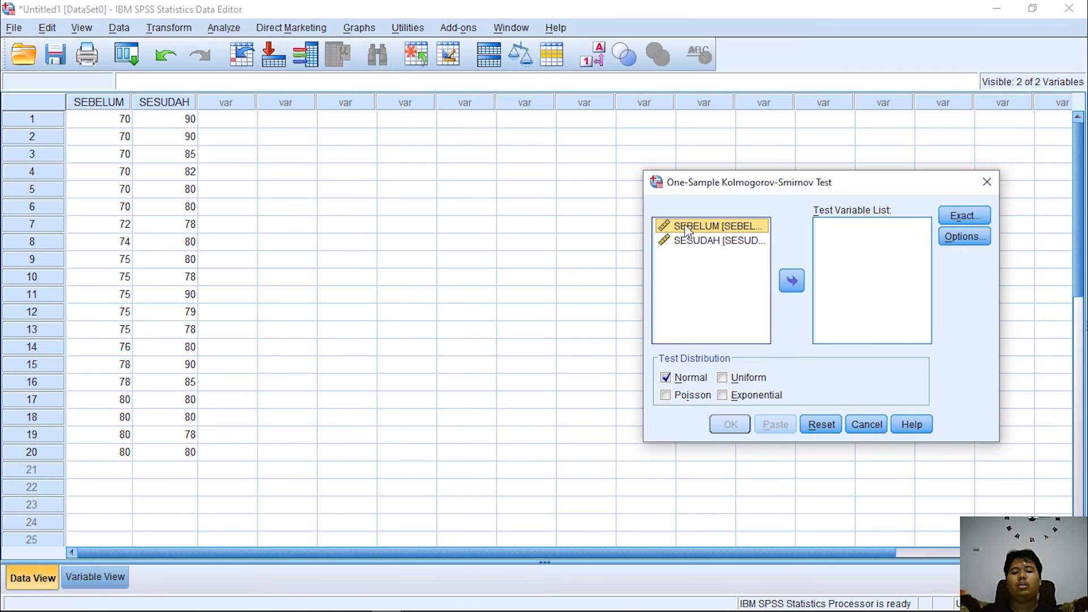
{"action": "left_click", "coordinate": [792, 281]}
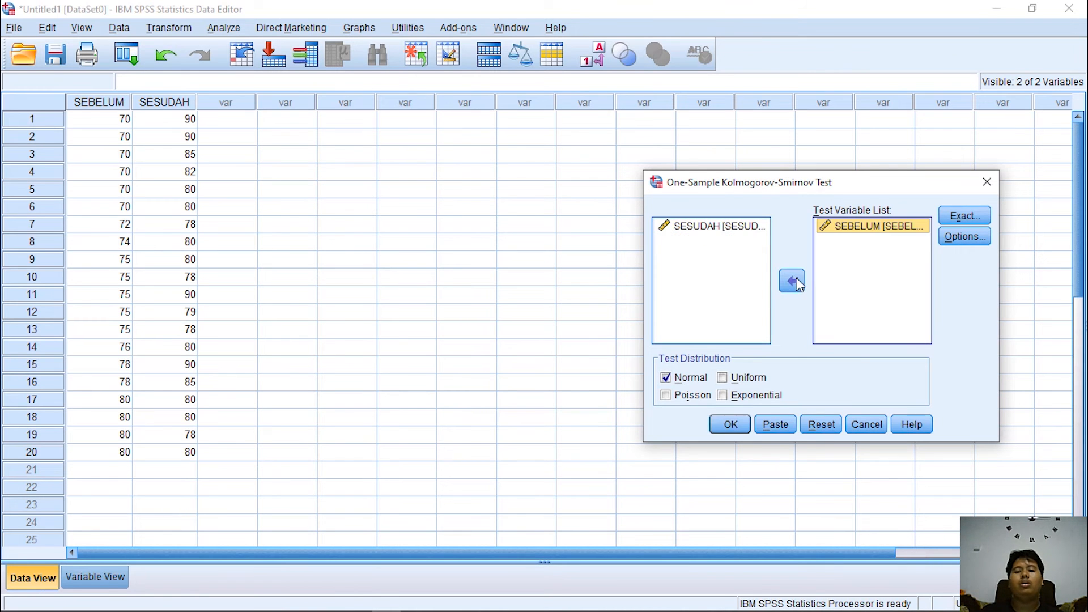
{"action": "left_click", "coordinate": [744, 428]}
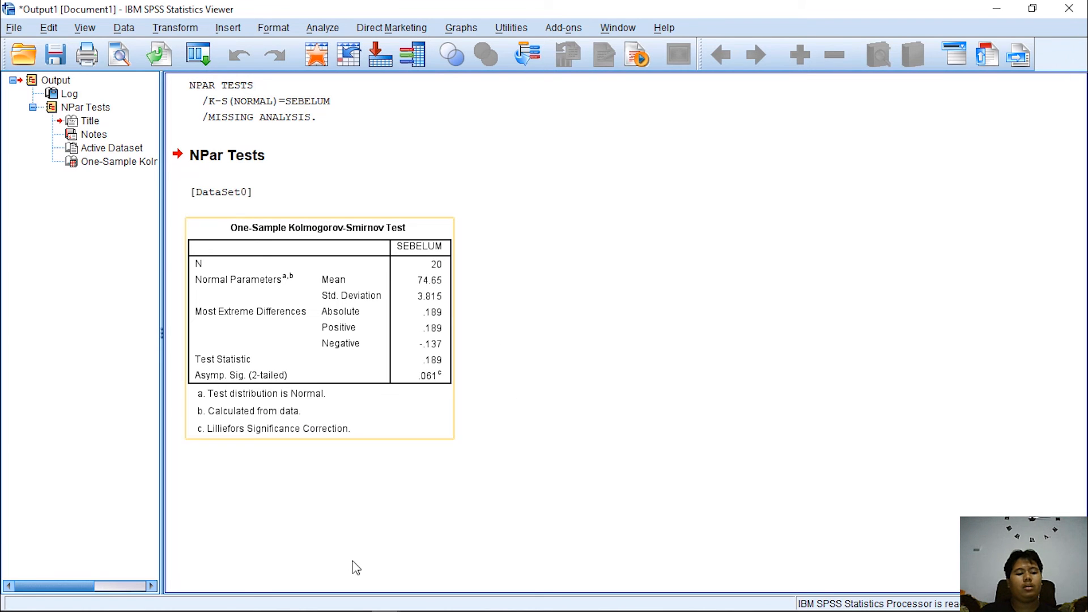
Run the one-sample Kolmogorov-Smirnov test against the Normal distribution on SESUDAH instead of SEBELUM, and review both result tables.
{"action": "mouse_move", "coordinate": [397, 604]}
{"action": "left_click", "coordinate": [308, 533]}
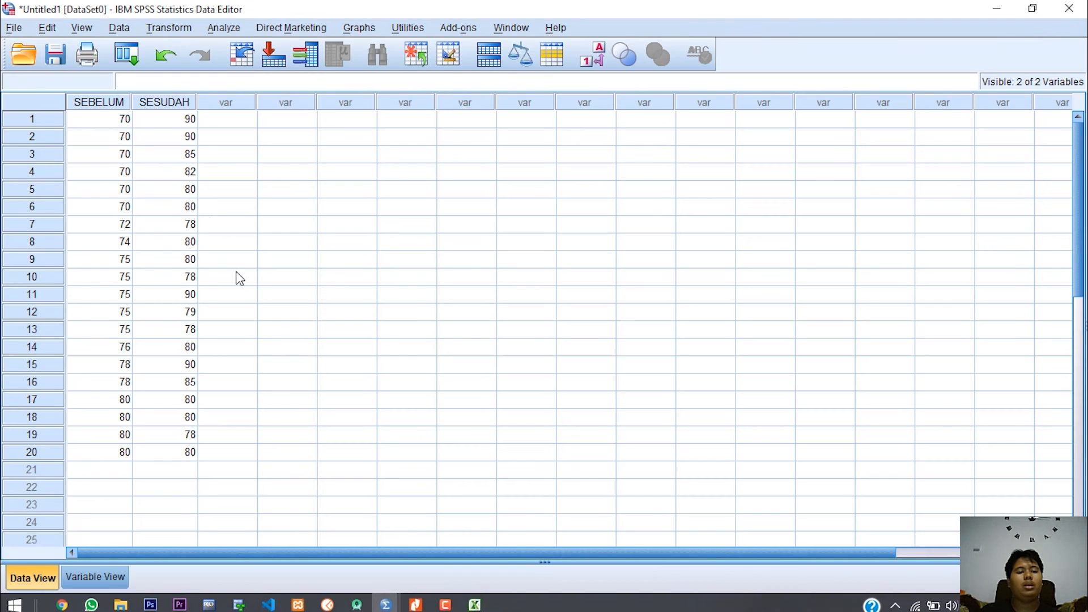
{"action": "left_click", "coordinate": [222, 29]}
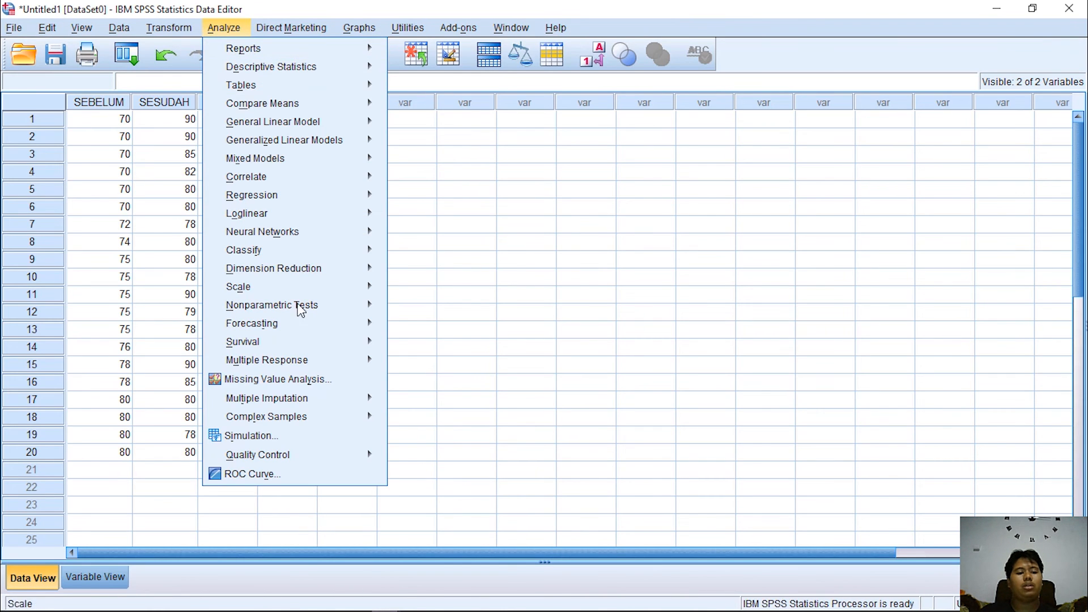
{"action": "mouse_move", "coordinate": [306, 315]}
{"action": "mouse_move", "coordinate": [453, 367]}
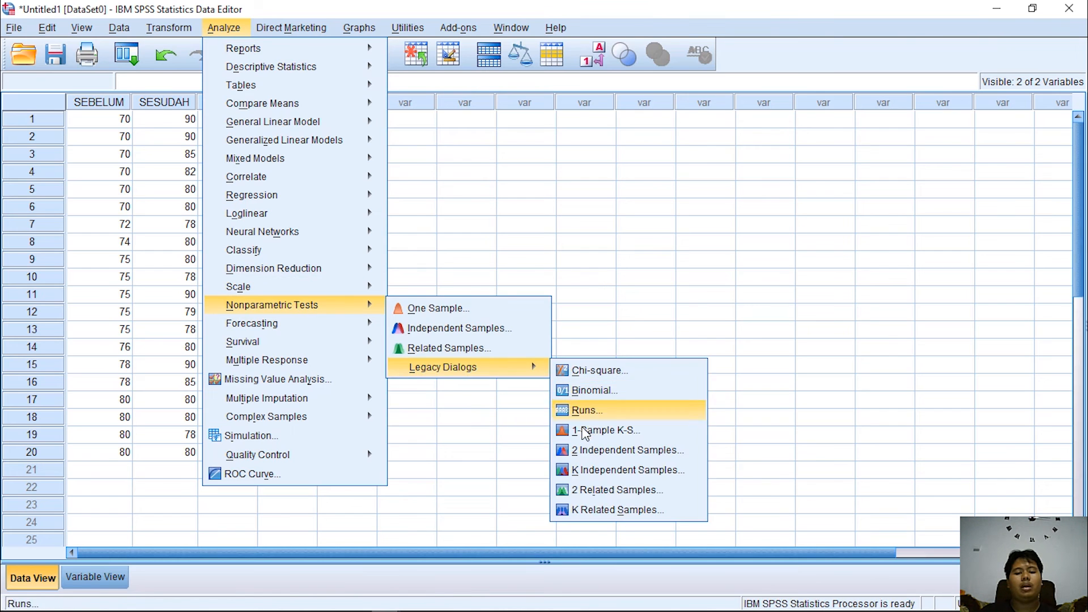
{"action": "left_click", "coordinate": [594, 431]}
{"action": "left_click", "coordinate": [879, 227]}
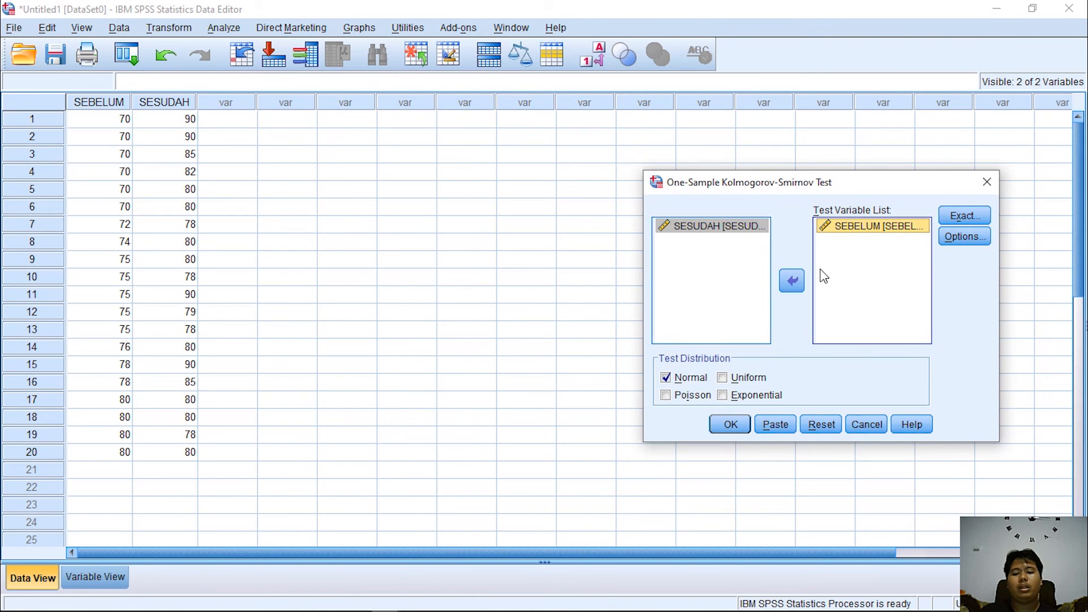
{"action": "left_click", "coordinate": [790, 281]}
{"action": "left_click", "coordinate": [700, 241]}
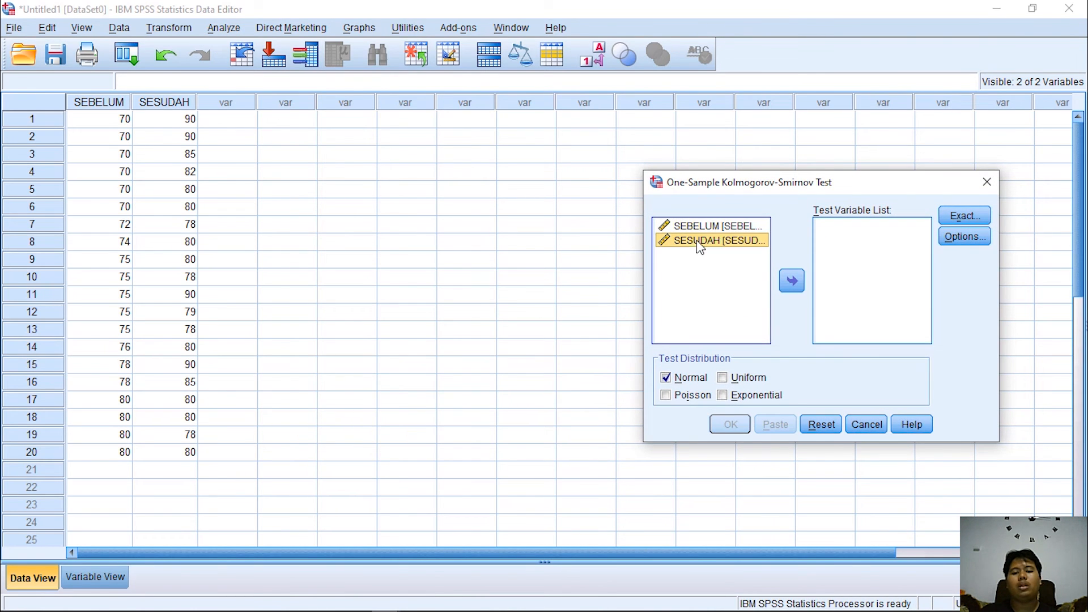
{"action": "left_click", "coordinate": [792, 282]}
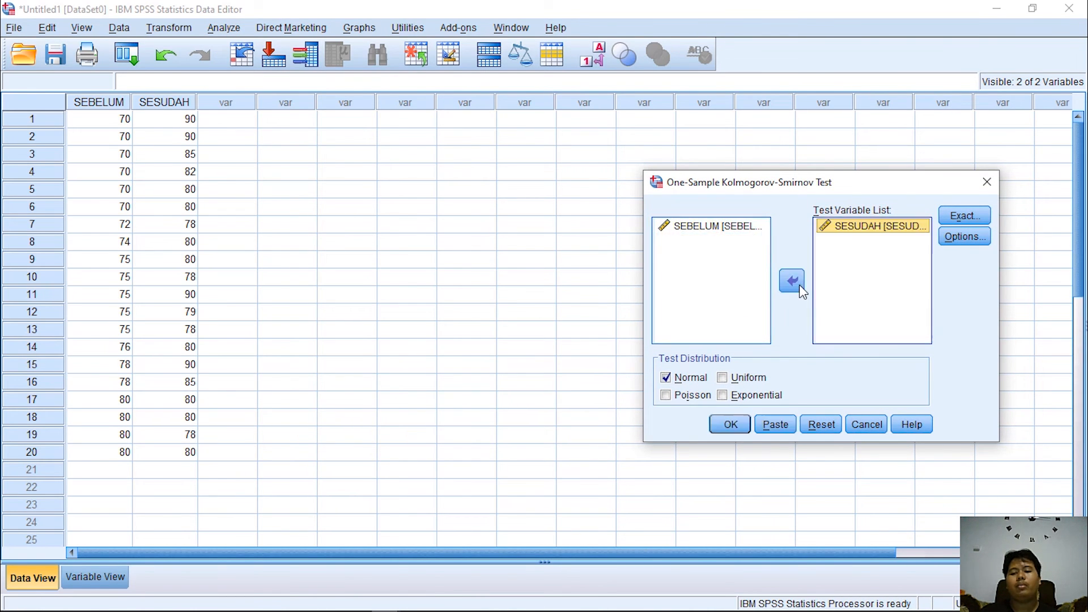
{"action": "left_click", "coordinate": [731, 424]}
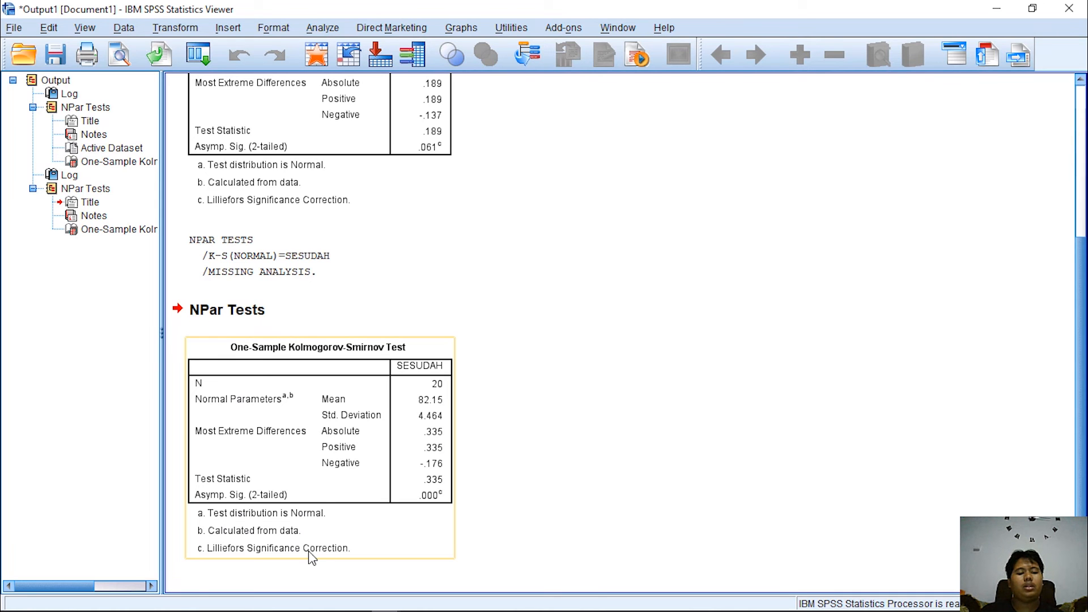
{"action": "scroll", "coordinate": [553, 226], "scroll_direction": "up", "scroll_amount": 3}
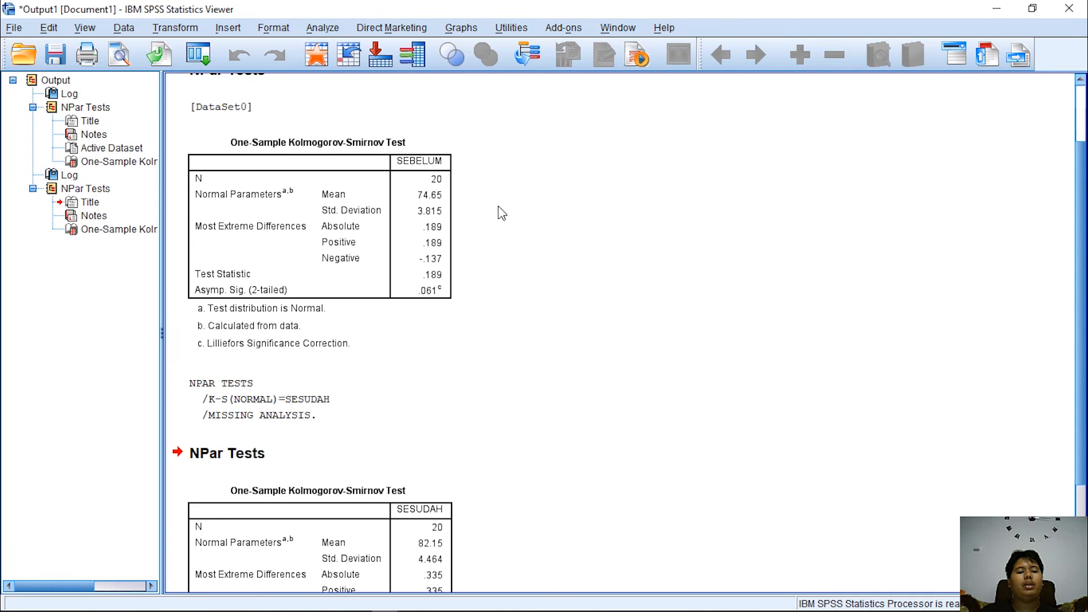
{"action": "scroll", "coordinate": [415, 286], "scroll_direction": "down", "scroll_amount": 3}
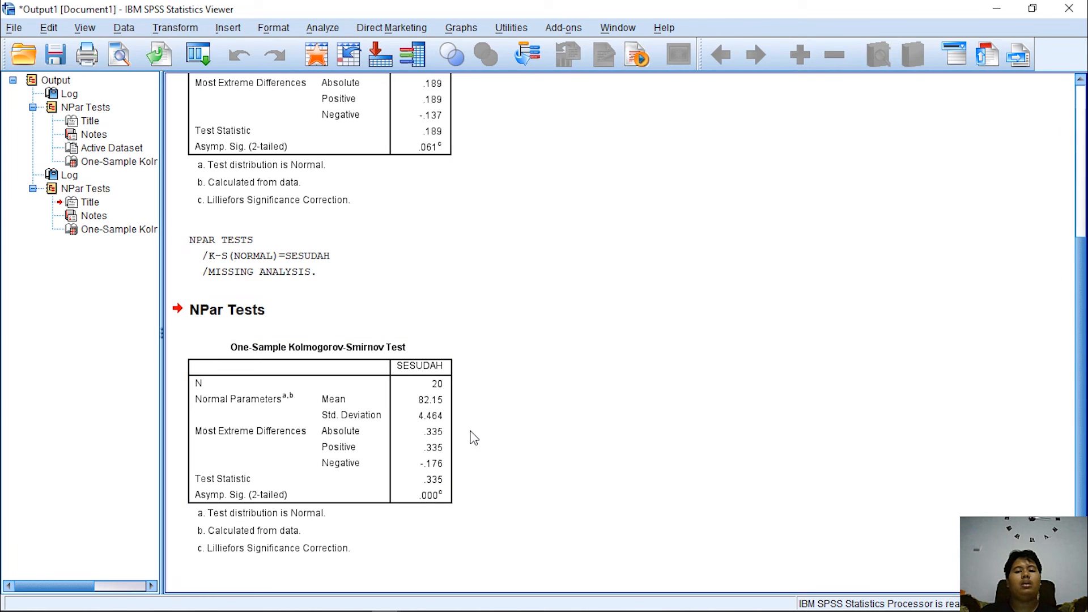
Set up a Paired-Samples T Test on the dataset with SEBELUM as Variable1 and SESUDAH as Variable2 of pair 1.
{"action": "mouse_move", "coordinate": [386, 604]}
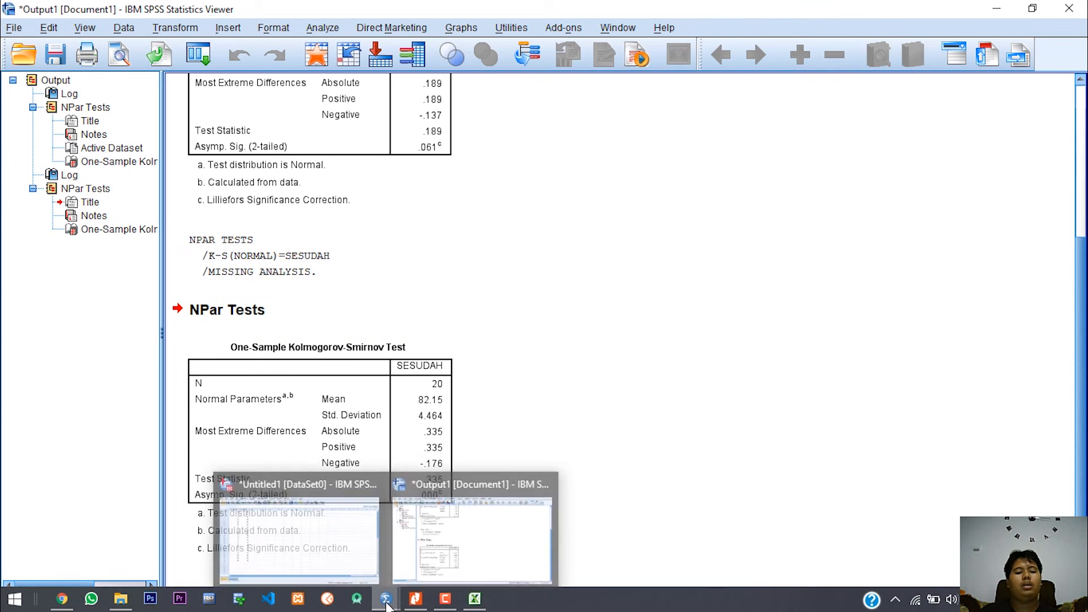
{"action": "left_click", "coordinate": [315, 513]}
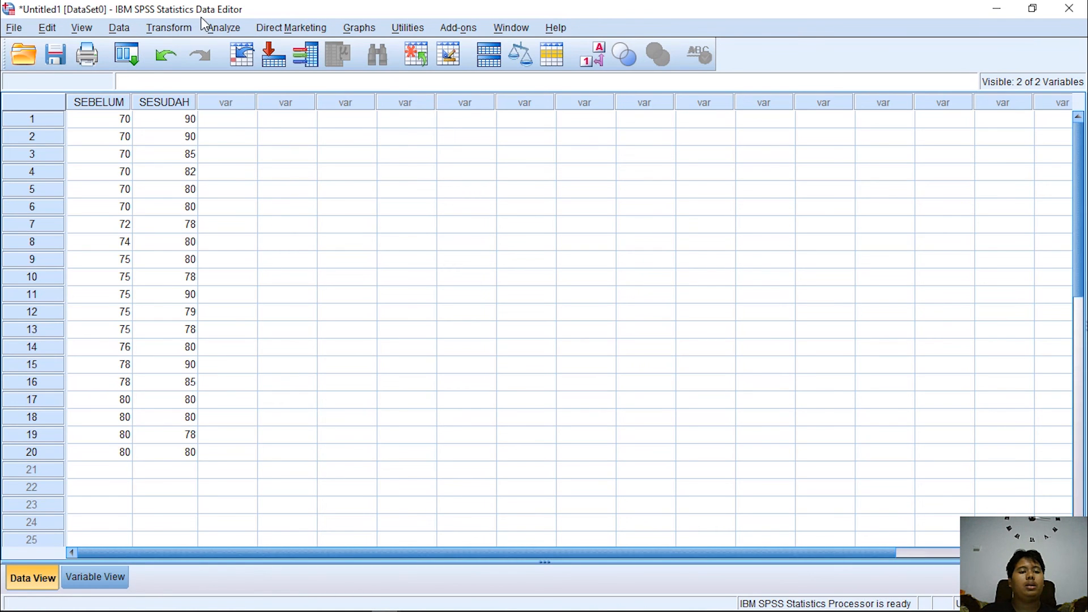
{"action": "left_click", "coordinate": [225, 28]}
{"action": "mouse_move", "coordinate": [251, 104]}
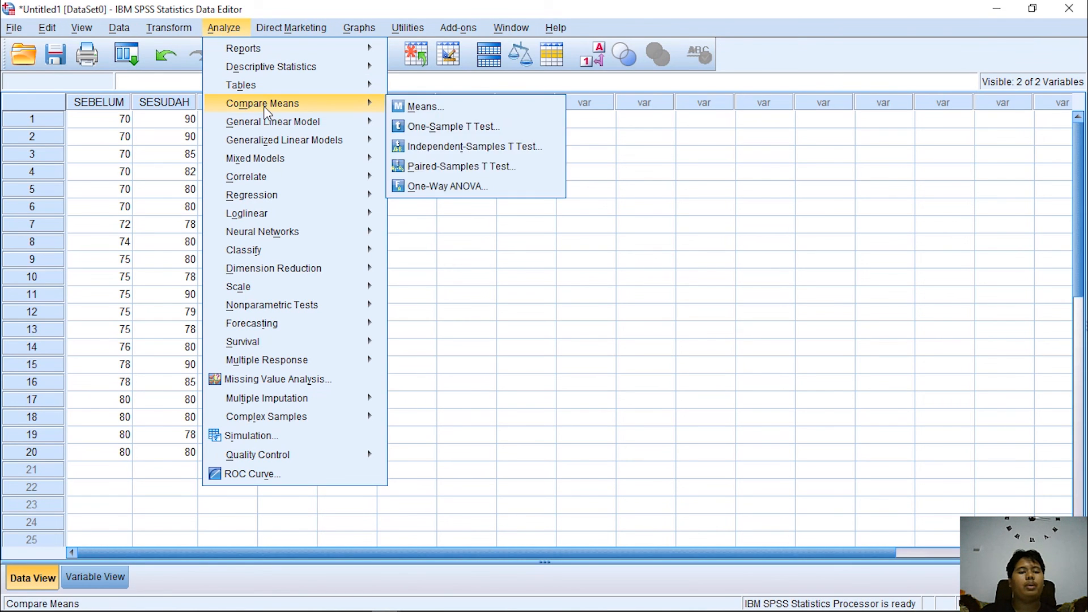
{"action": "left_click", "coordinate": [457, 166]}
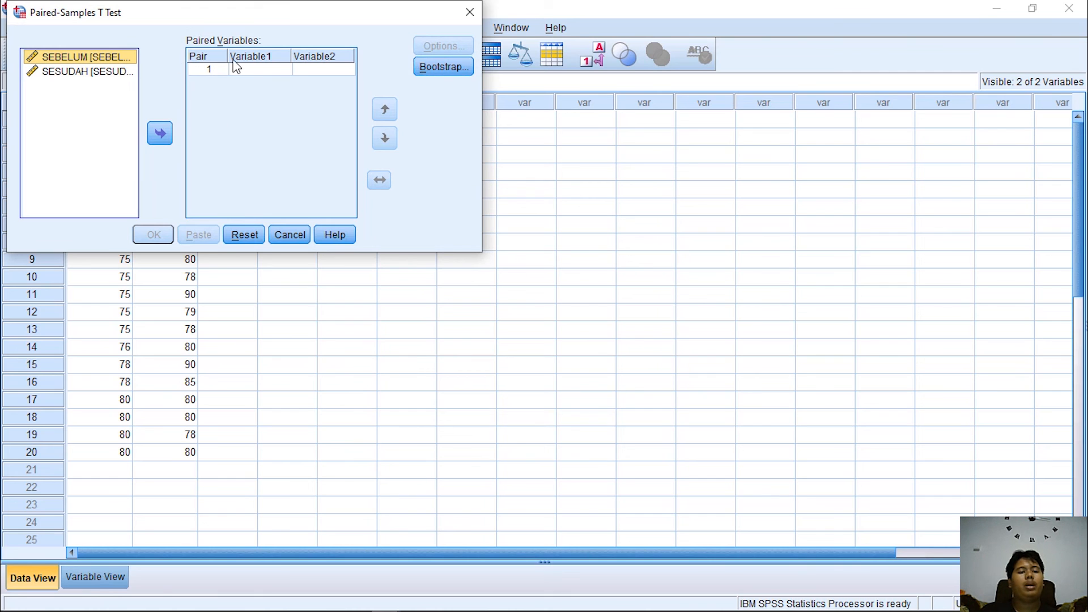
{"action": "left_click", "coordinate": [159, 134]}
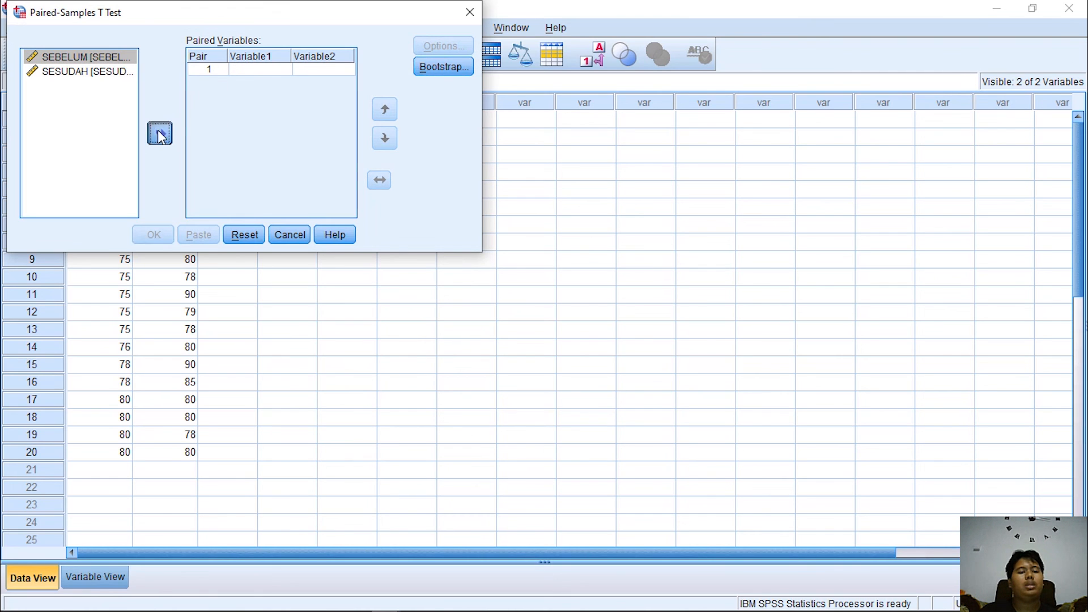
{"action": "left_click", "coordinate": [77, 74]}
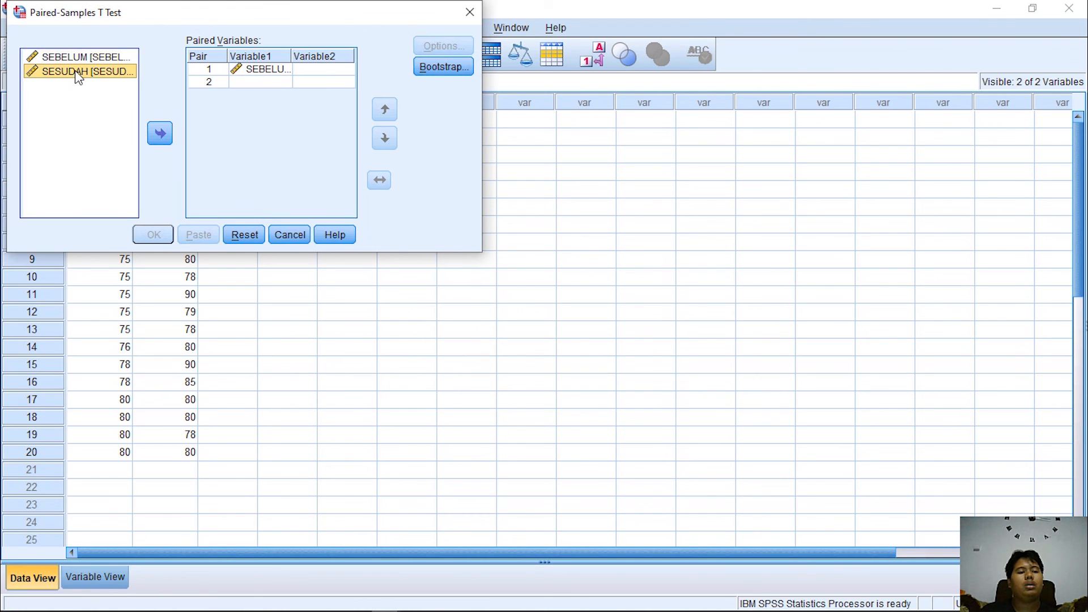
{"action": "left_click", "coordinate": [159, 140]}
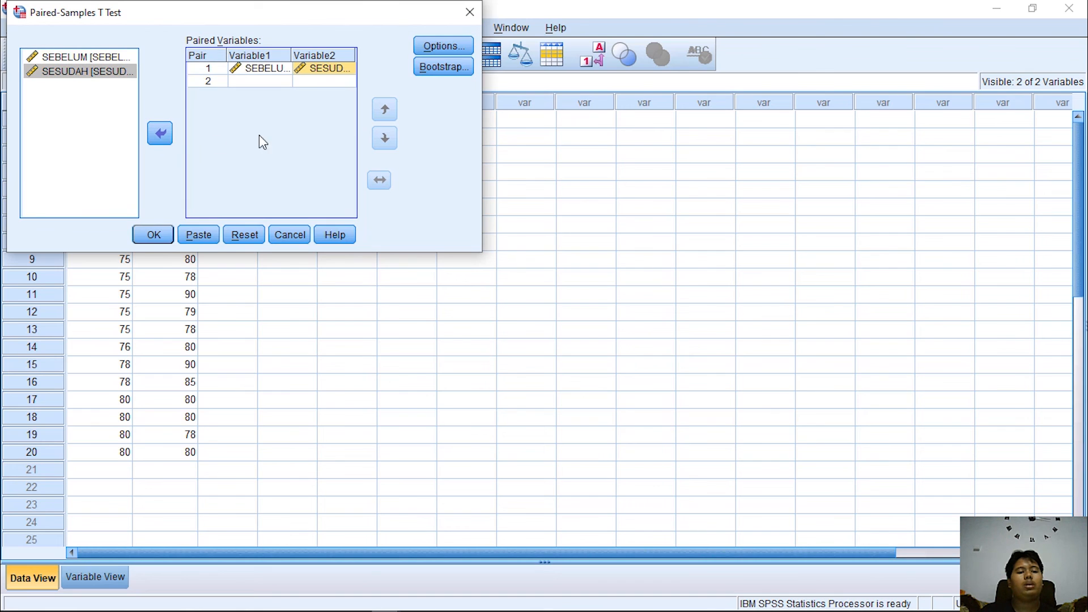
Run the paired test with a 95% confidence interval, excluding cases analysis by analysis, and switch to the uas workbook in Excel.
{"action": "left_click", "coordinate": [440, 49]}
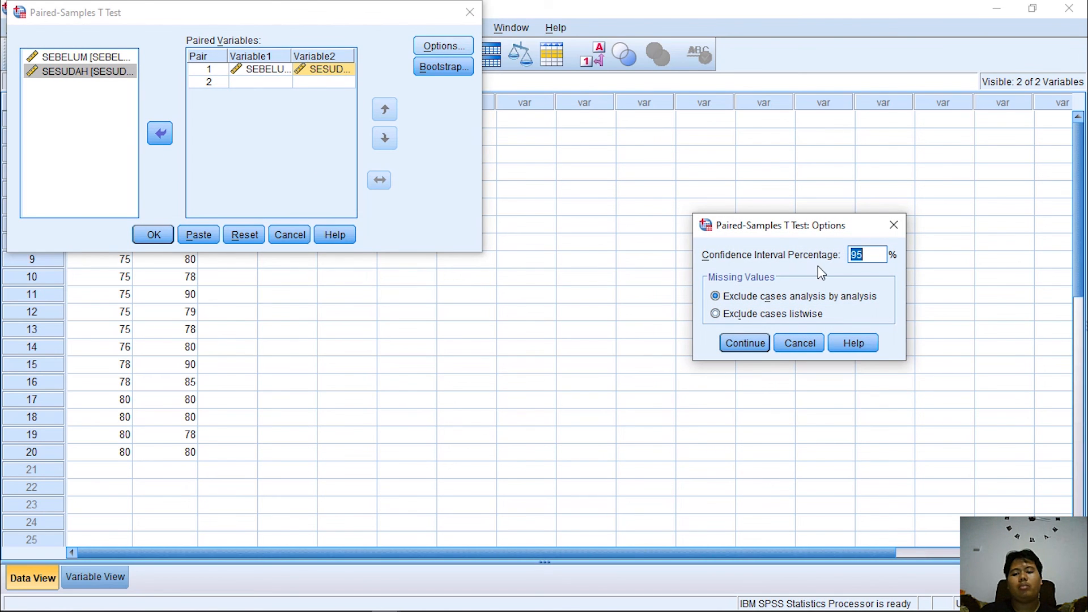
{"action": "left_click", "coordinate": [740, 343]}
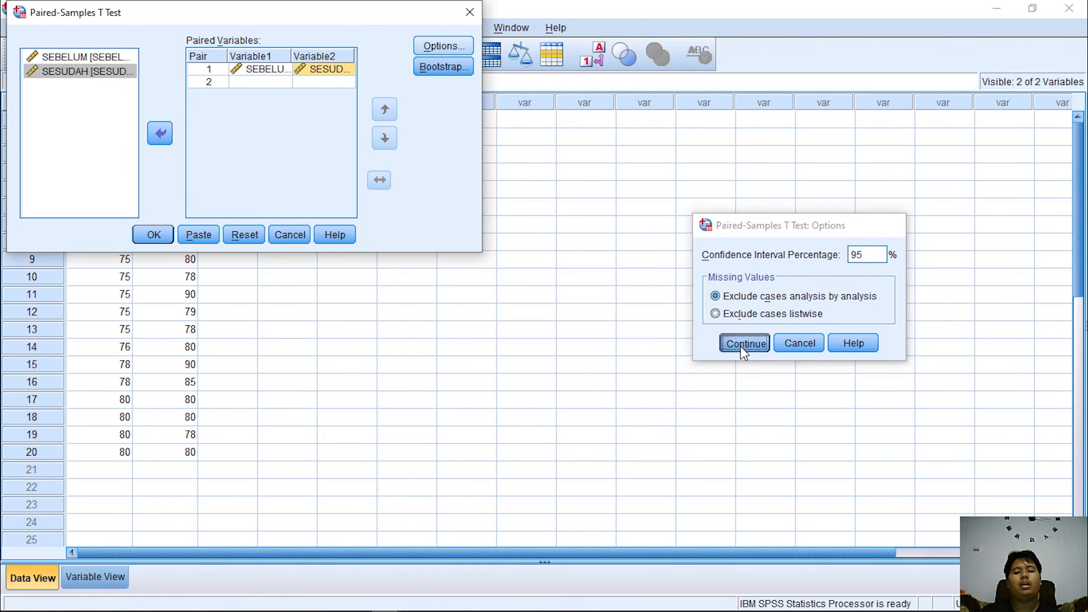
{"action": "left_click", "coordinate": [154, 235]}
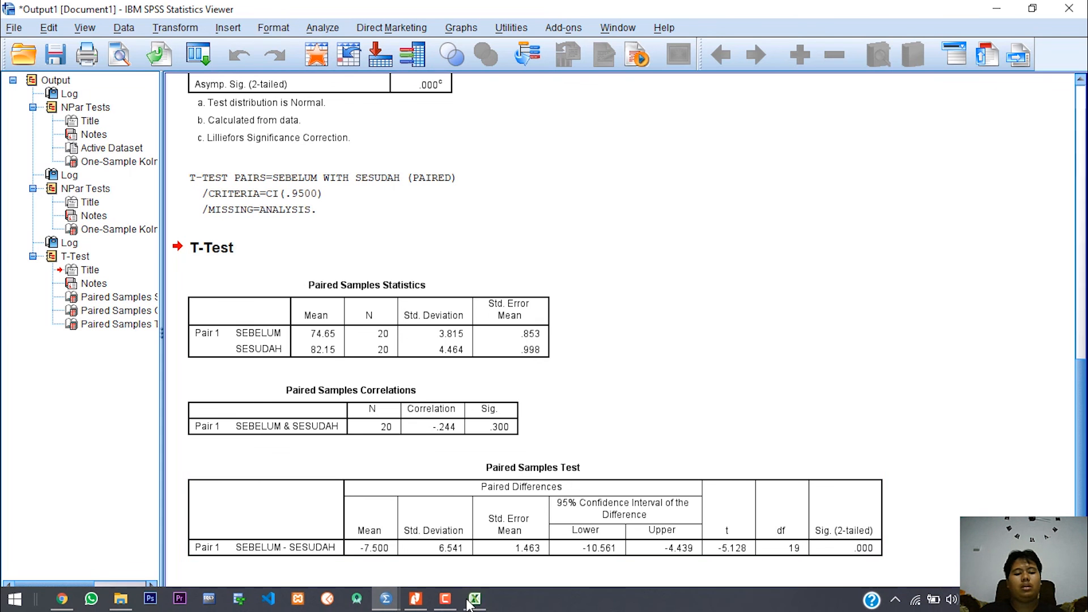
{"action": "left_click", "coordinate": [475, 602]}
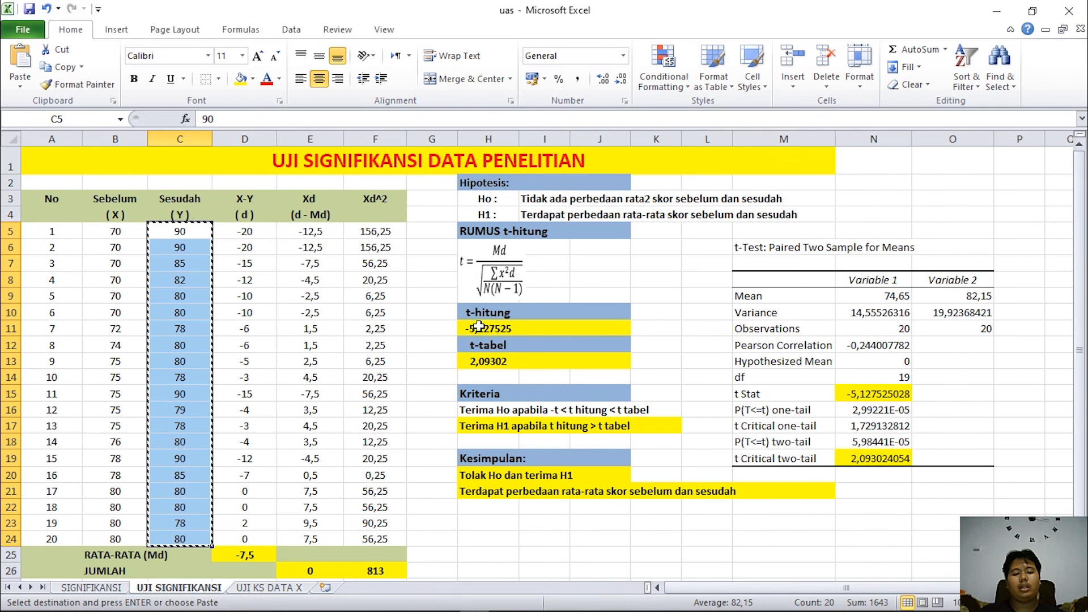